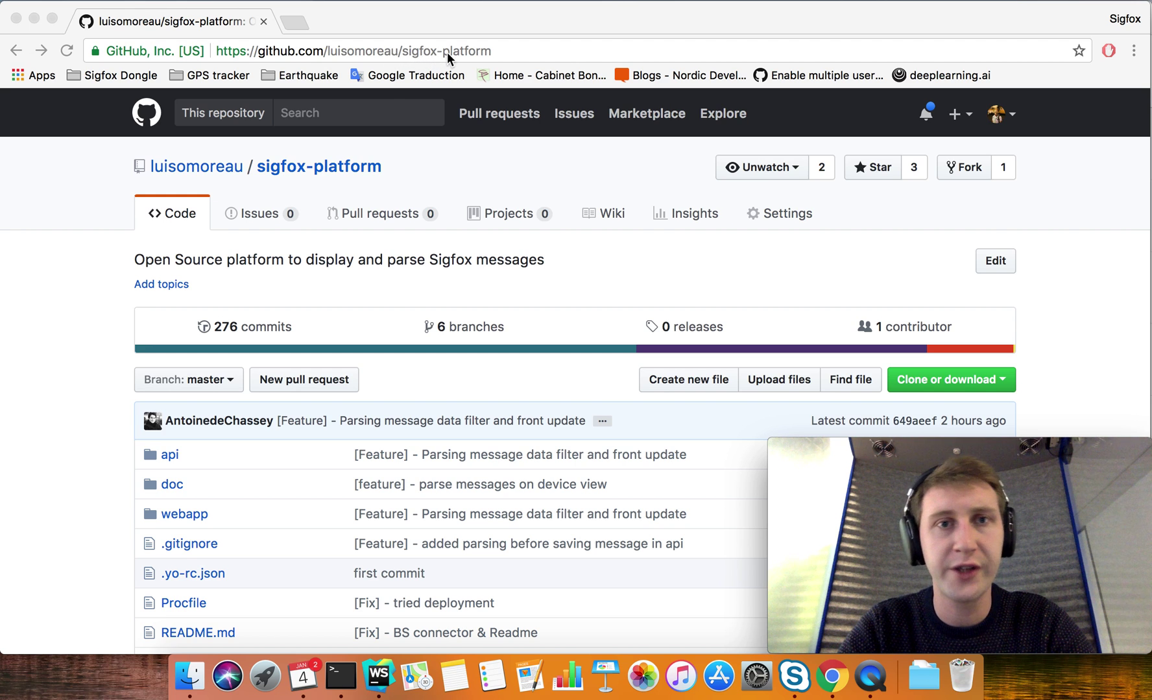
# Step: Scroll the sigfox-platform README to 'Try it now with Heroku' and launch Deploy to Heroku
pyautogui.scroll(-5, 66, 496)
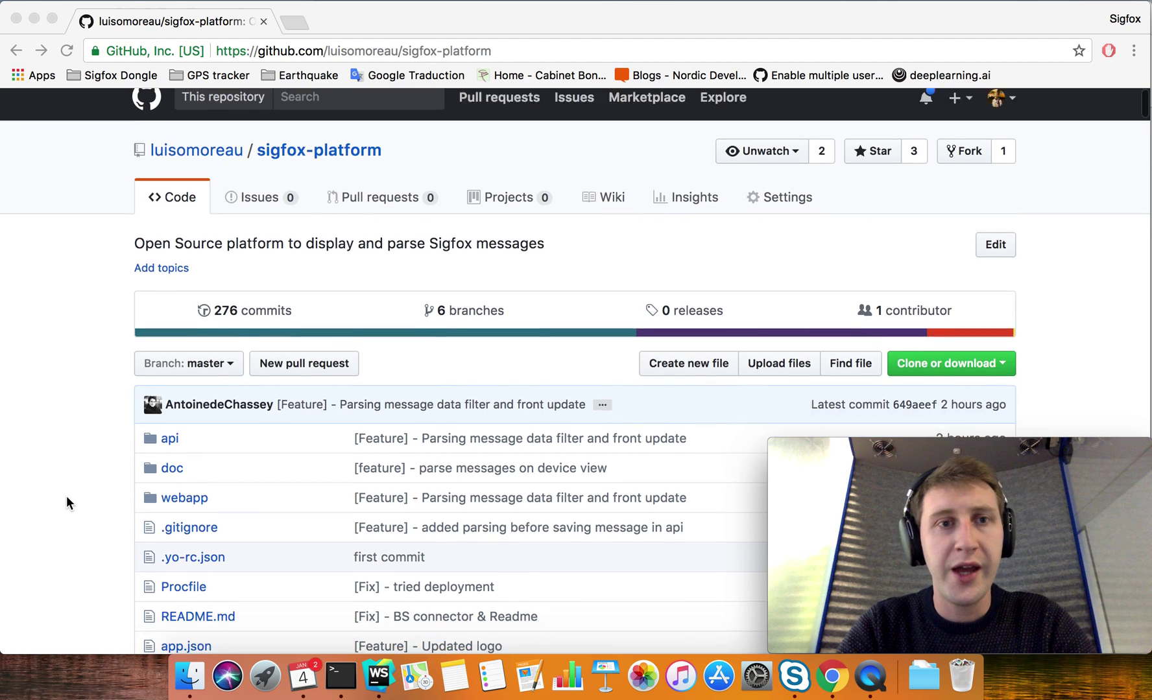
pyautogui.scroll(-5, 67, 499)
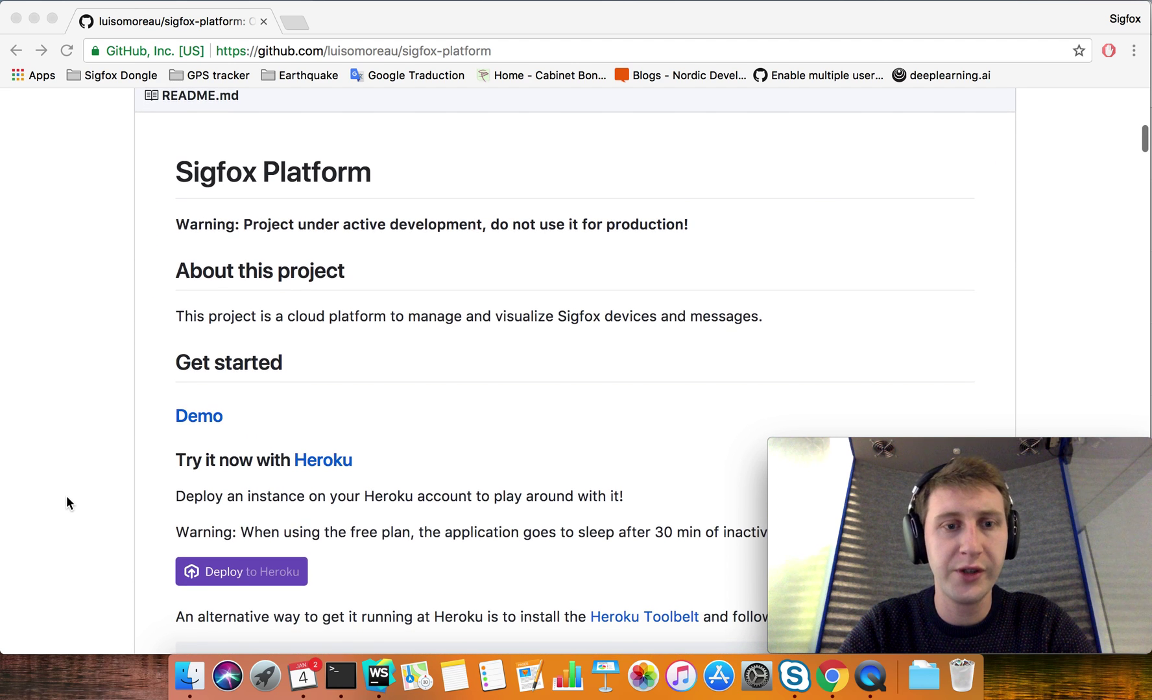
pyautogui.scroll(-2, 67, 503)
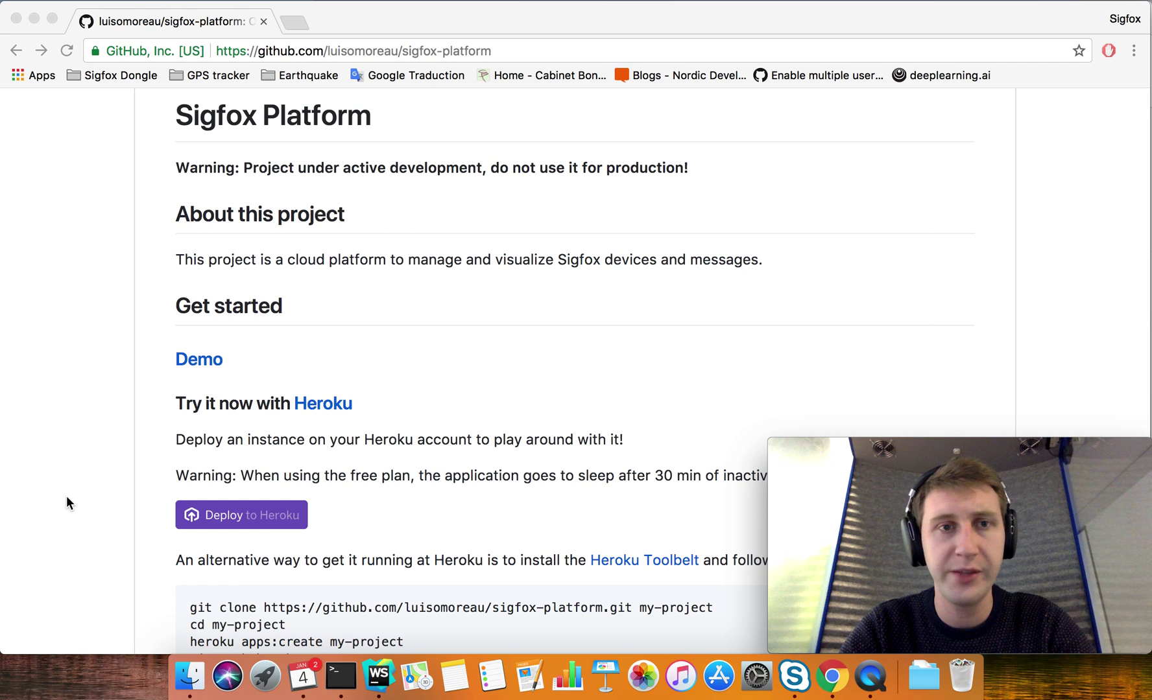
pyautogui.scroll(-2, 67, 499)
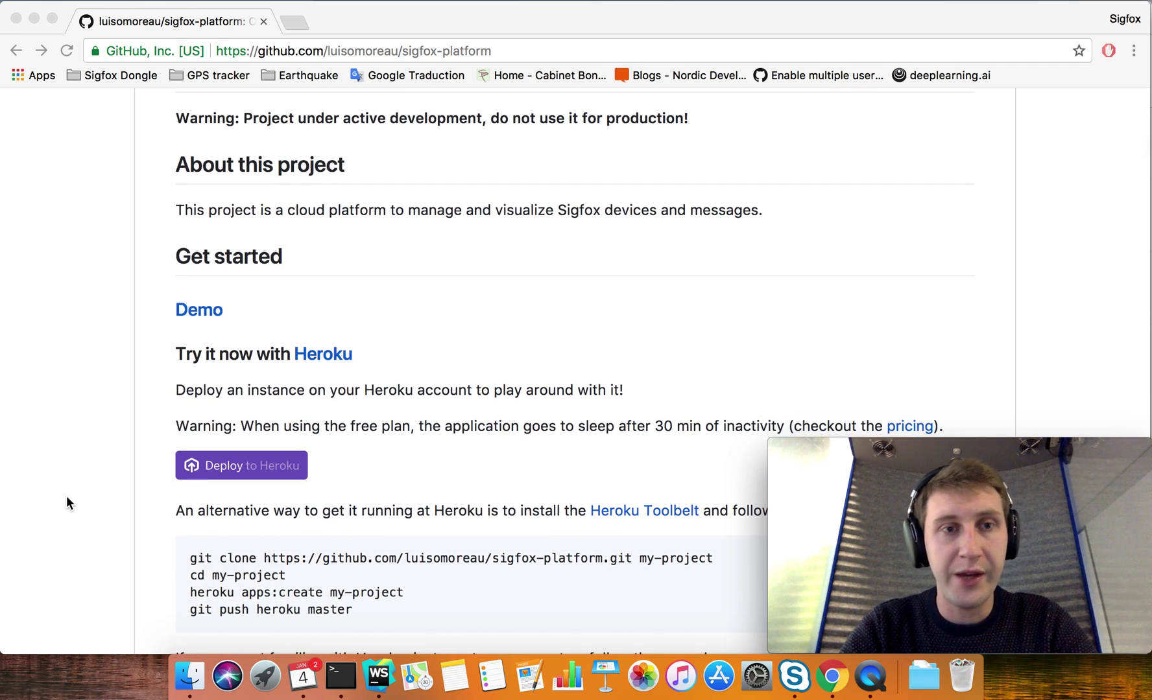
pyautogui.scroll(-6, 66, 503)
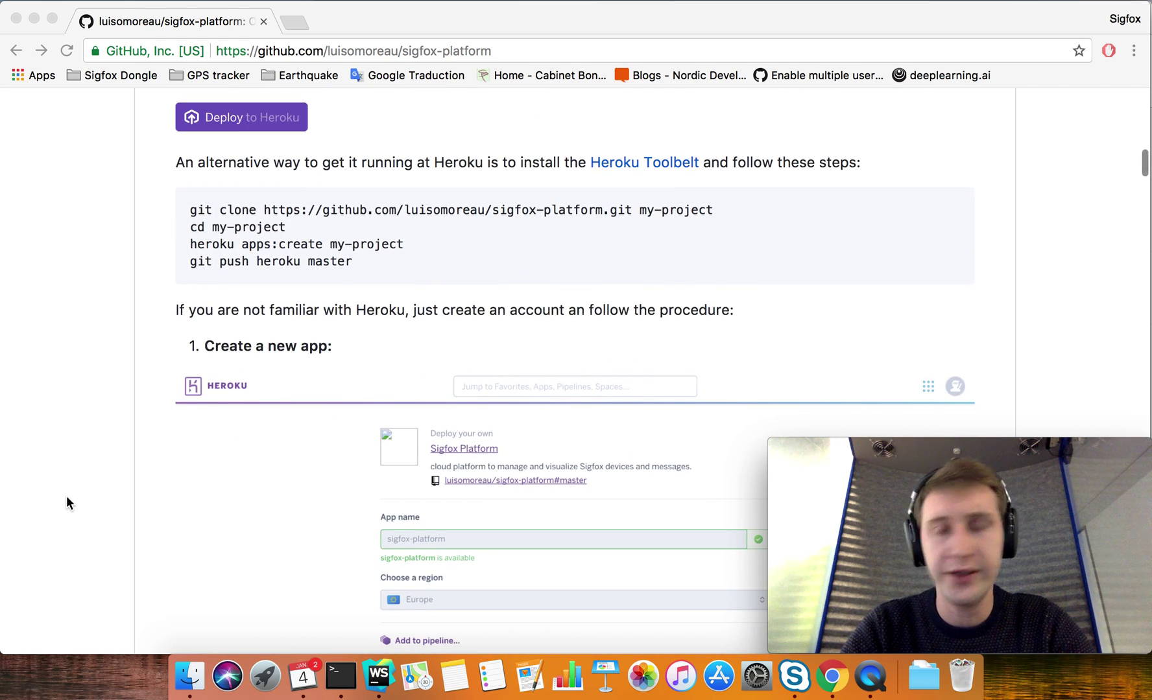
pyautogui.scroll(5, 67, 496)
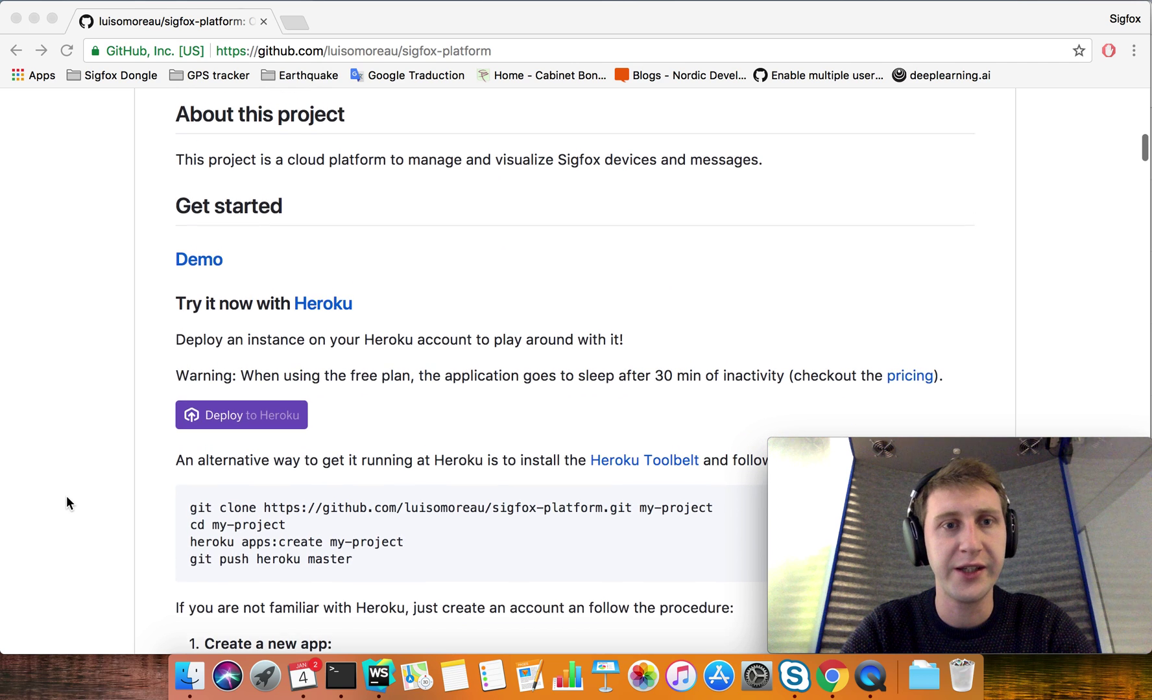
pyautogui.click(255, 425)
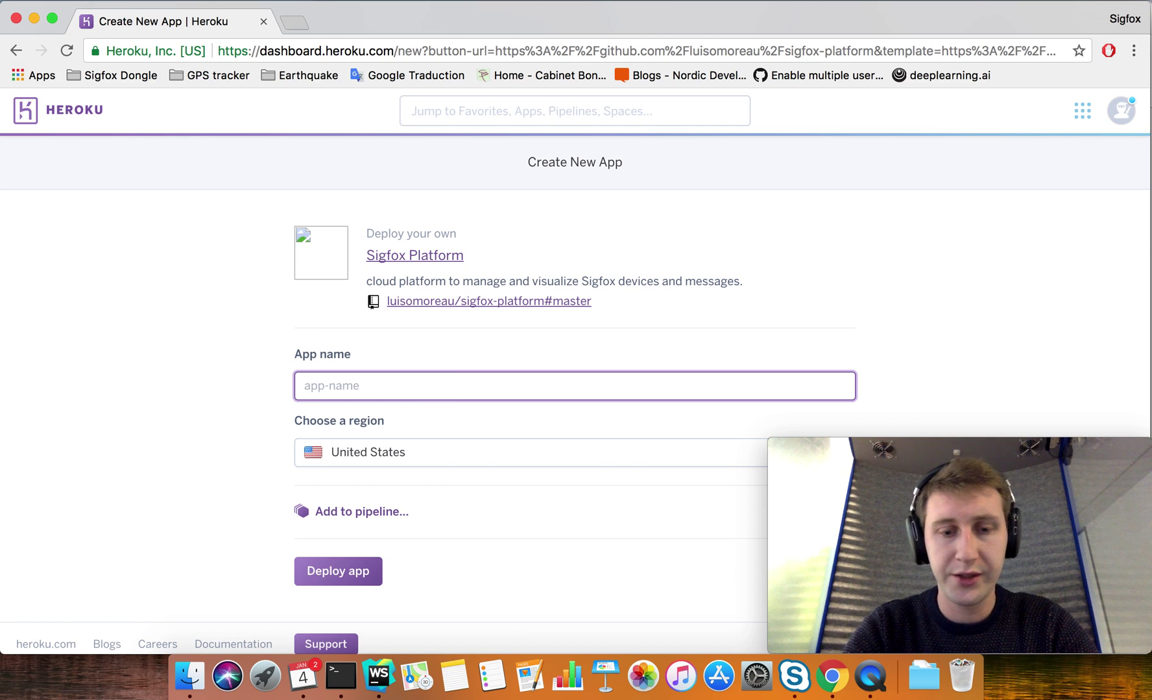
# Step: Name the app sigfox-platform, choose the Europe region, and deploy it
pyautogui.write('sigfox-pla')
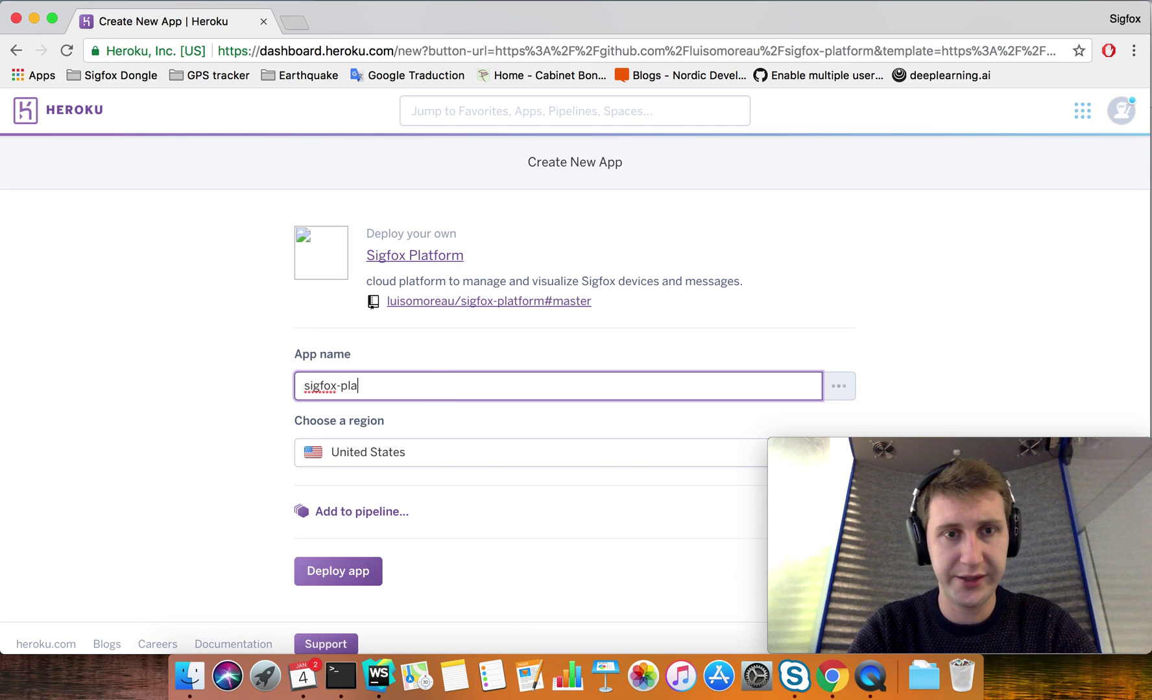
pyautogui.write('tform')
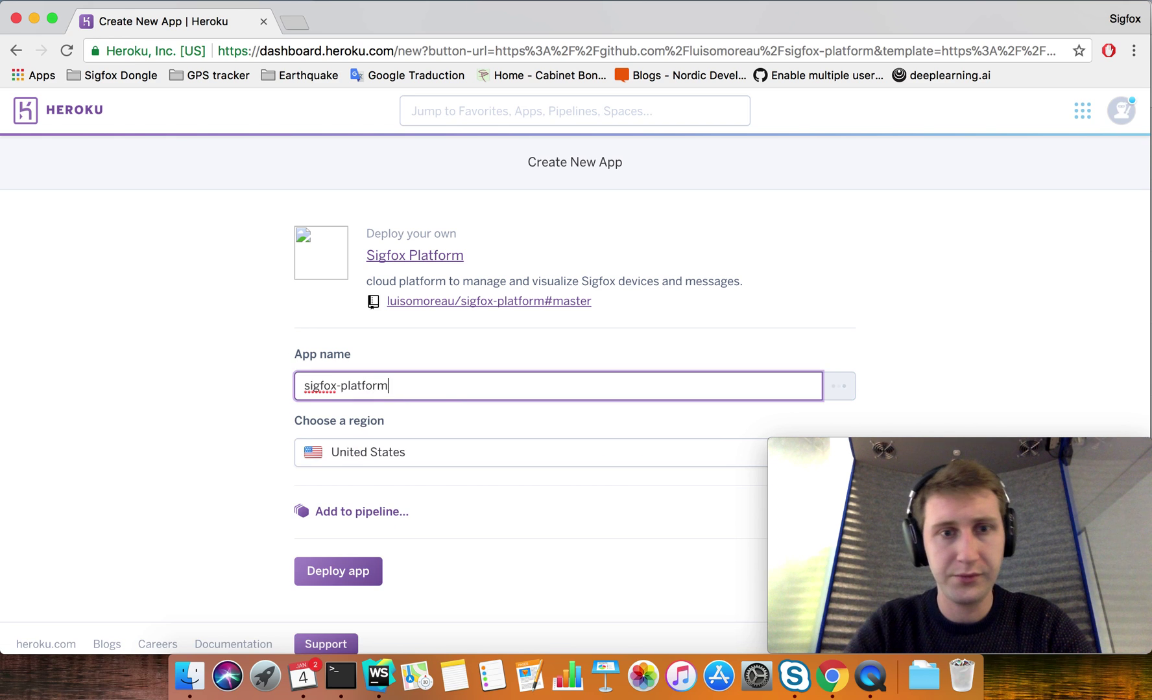
pyautogui.click(358, 474)
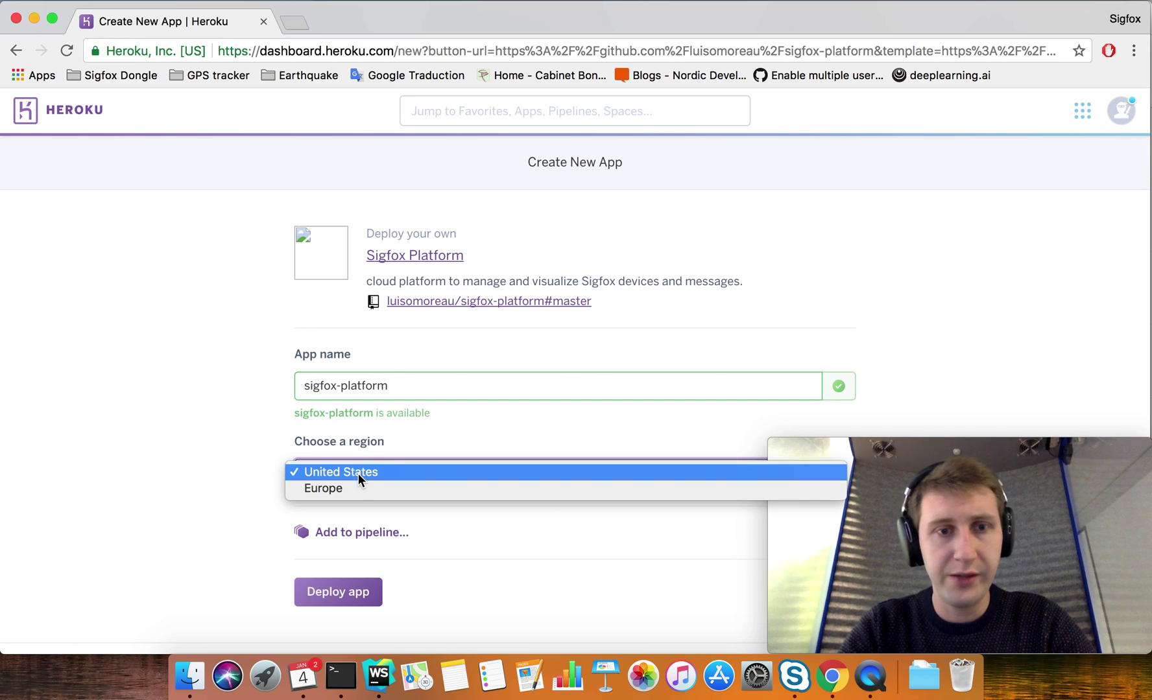
pyautogui.click(358, 490)
pyautogui.scroll(-2, 212, 490)
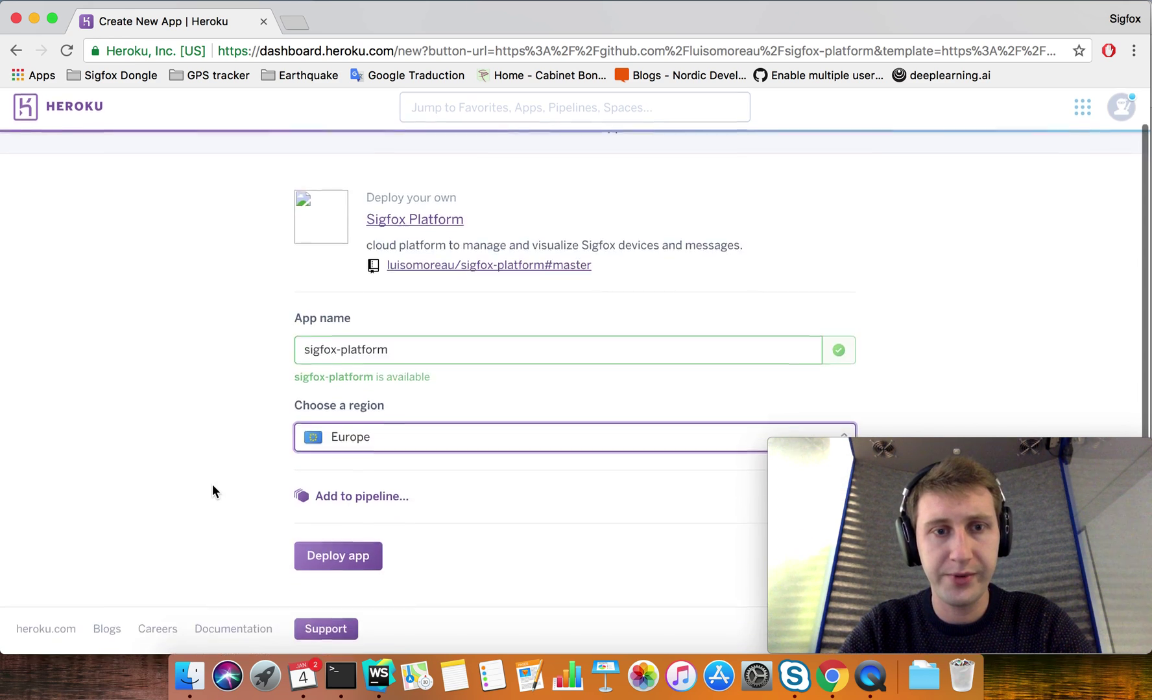
pyautogui.click(331, 556)
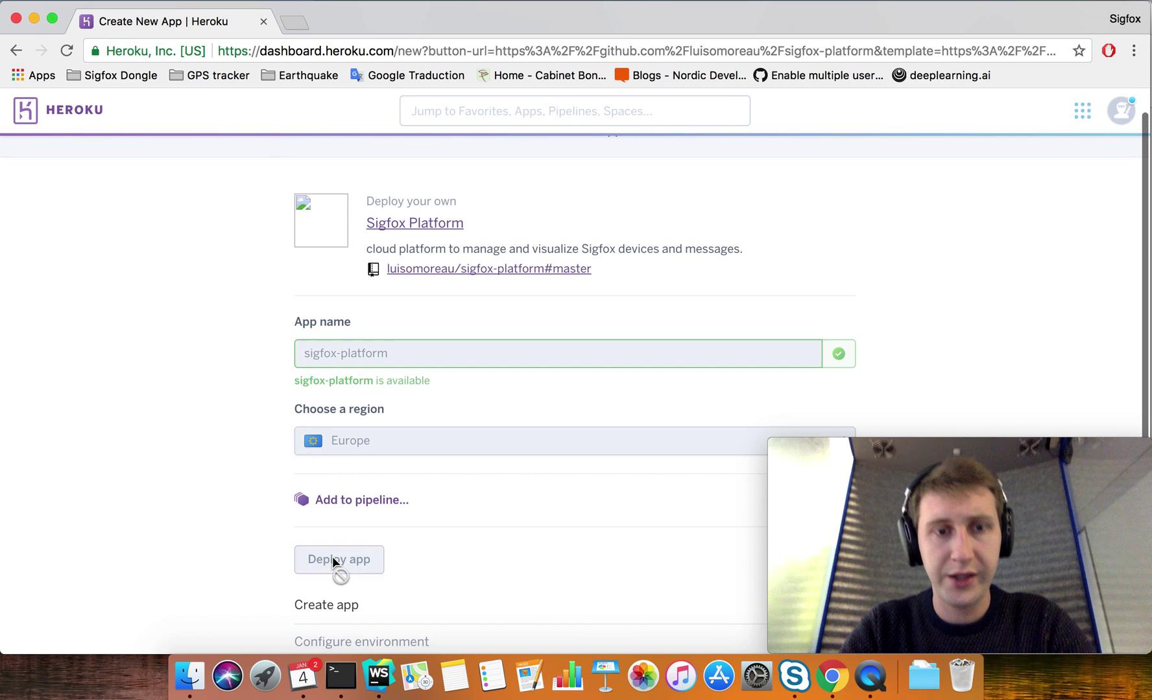
pyautogui.scroll(-5, 230, 505)
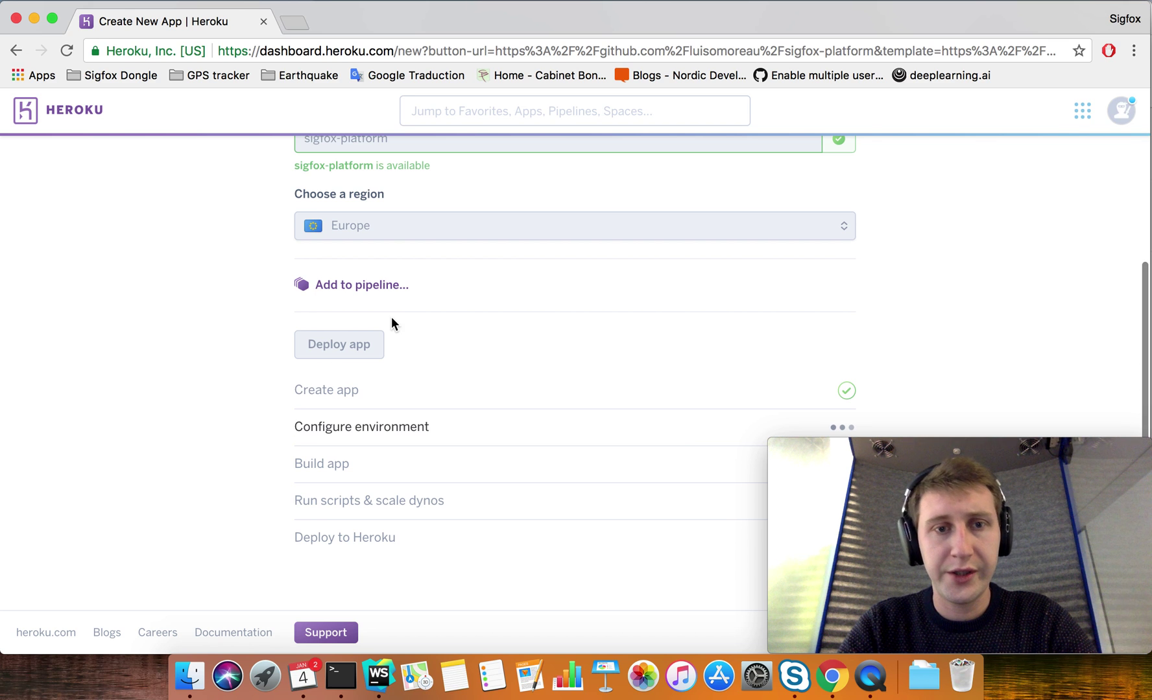
pyautogui.middleClick(16, 54)
# Step: Open the mlab.com link from the README's optional MongoDB step in a new tab
pyautogui.click(379, 22)
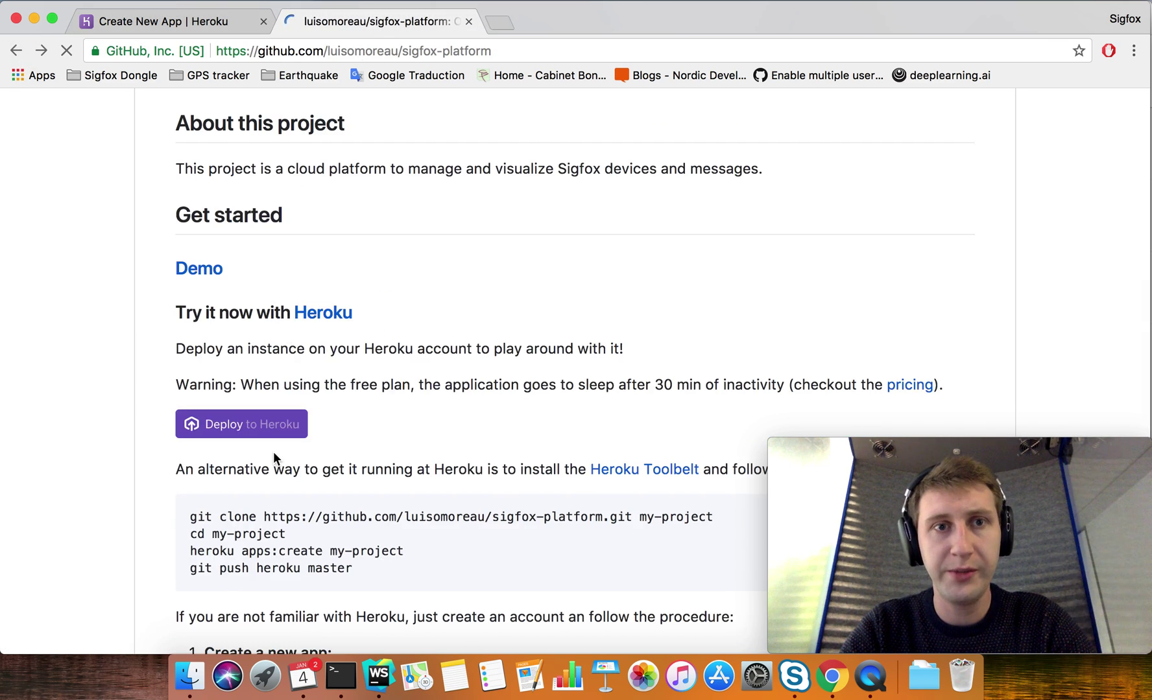
pyautogui.scroll(-20, 273, 452)
pyautogui.scroll(-3, 272, 452)
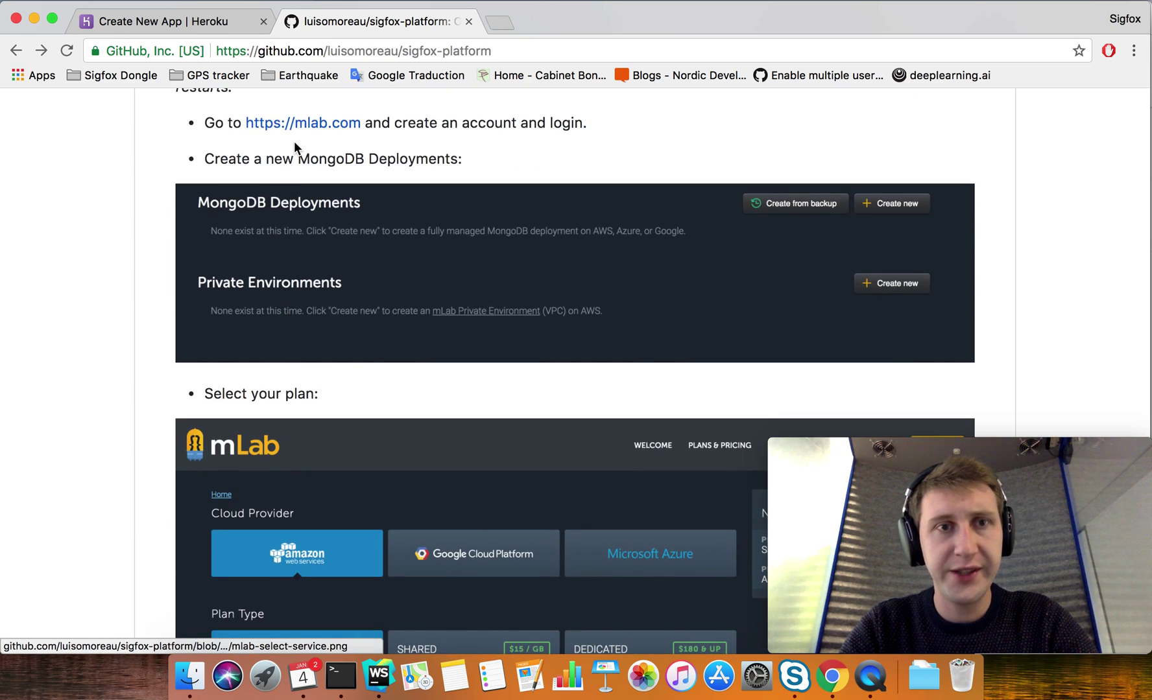
pyautogui.middleClick(308, 128)
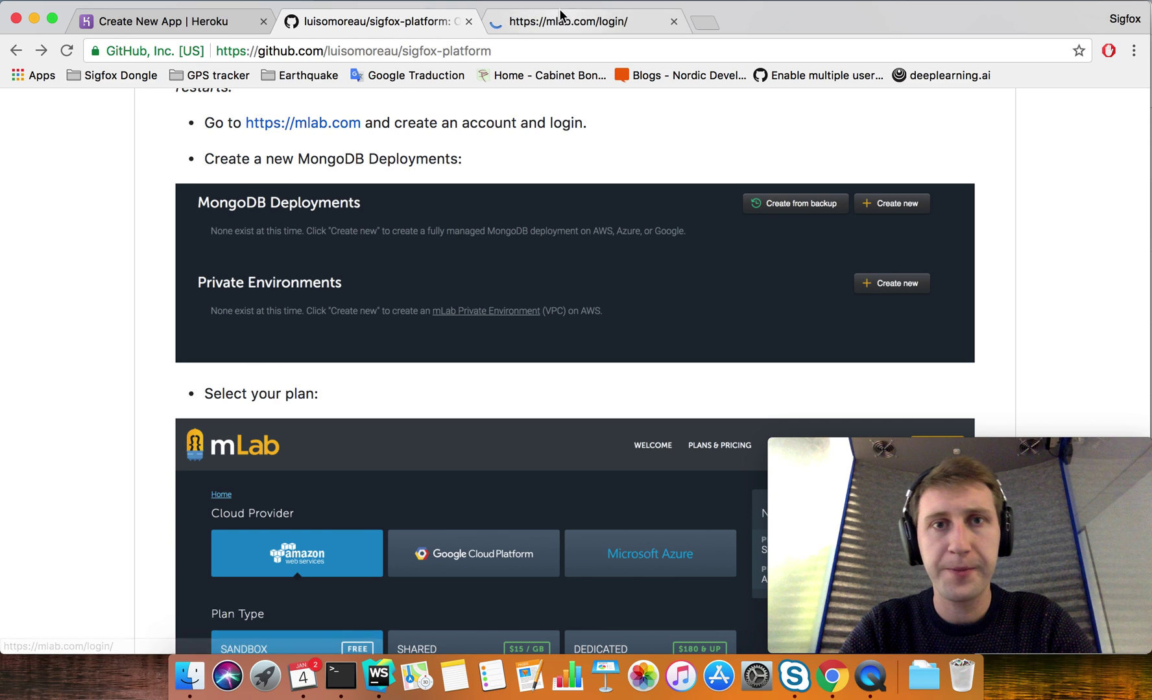
pyautogui.click(564, 22)
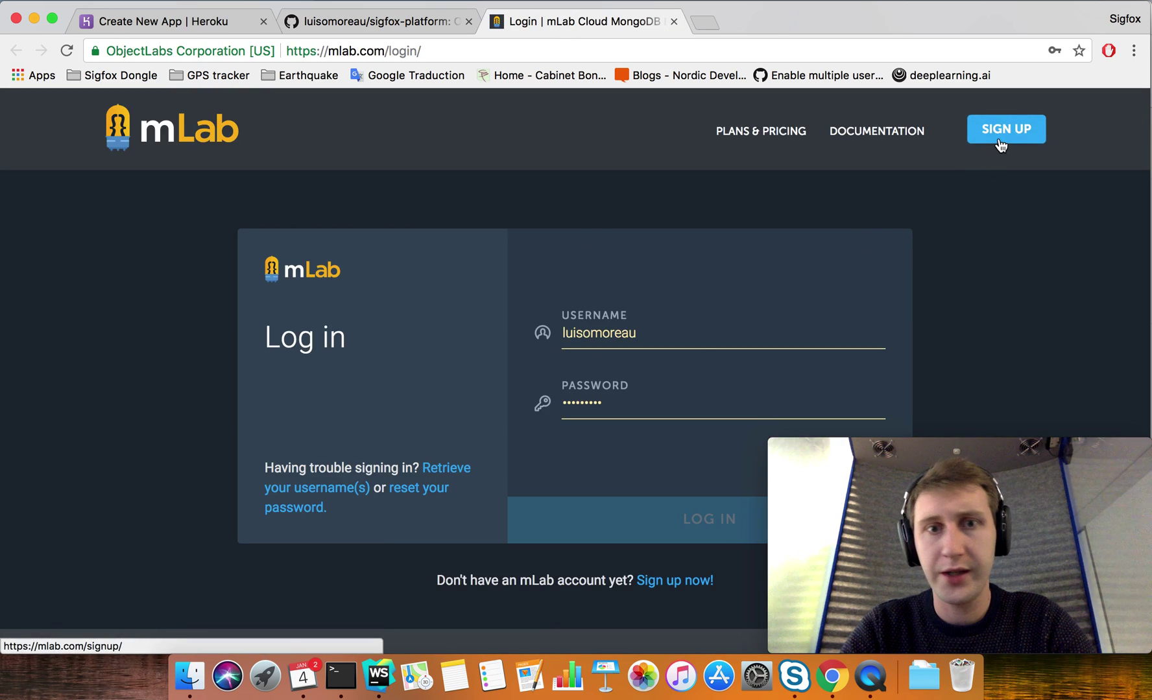
# Step: Log in to mLab with the saved credentials and view the five Sandbox deployments
pyautogui.scroll(-3, 662, 392)
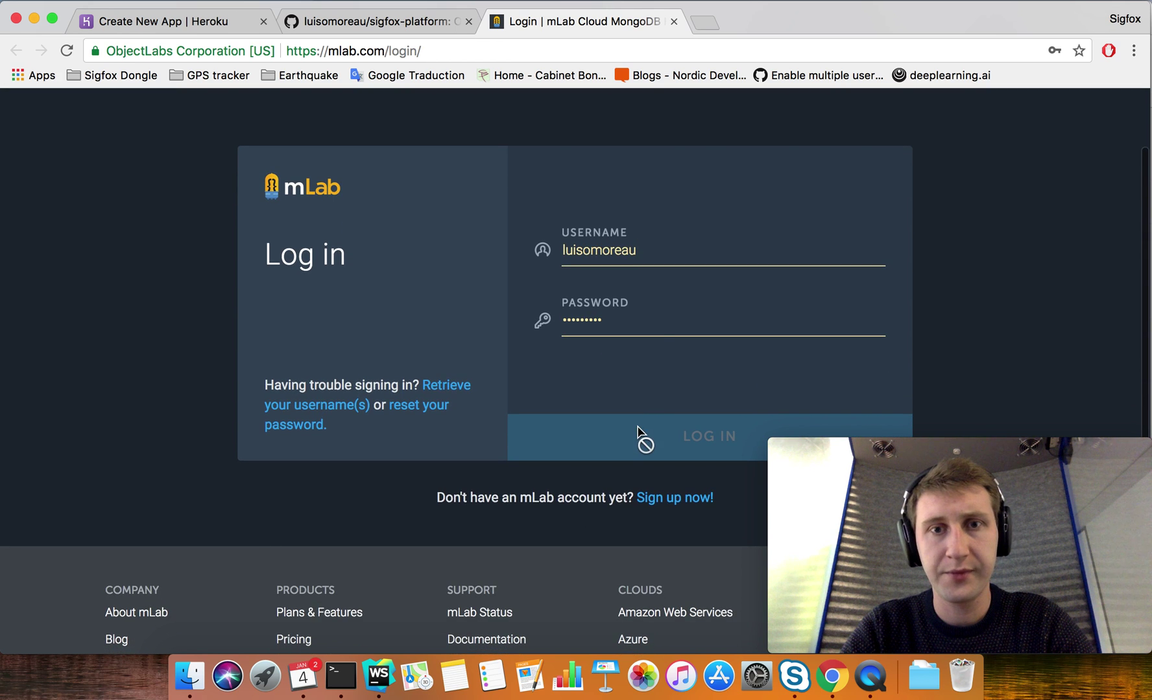
pyautogui.click(649, 330)
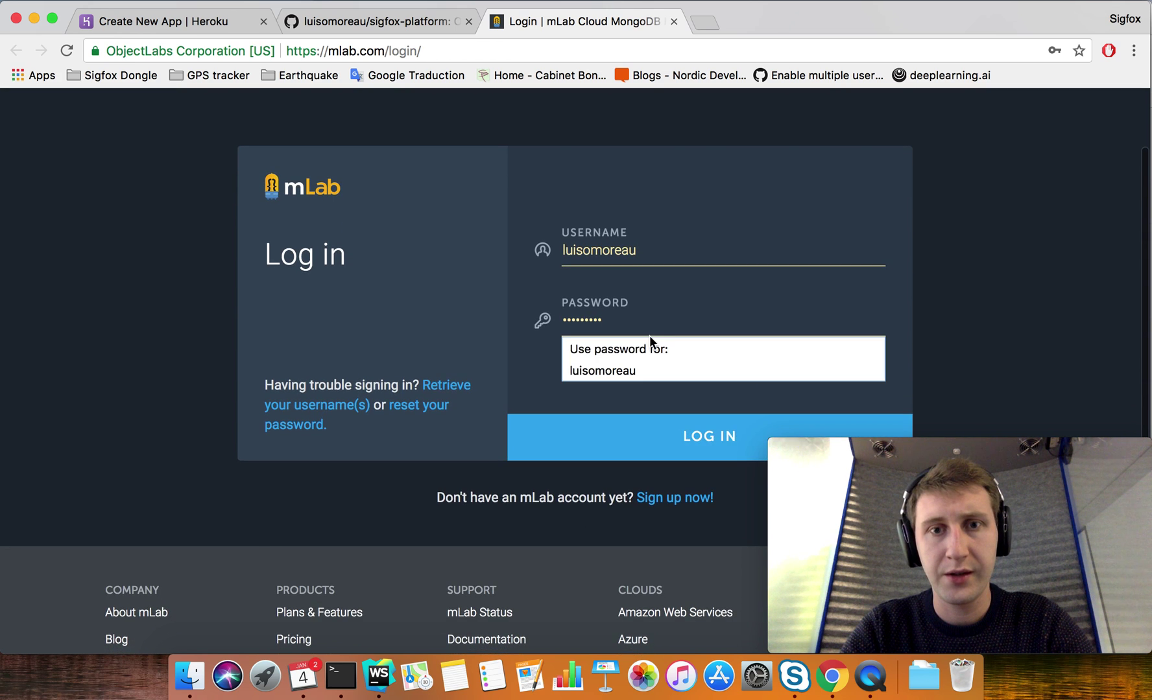
pyautogui.click(626, 433)
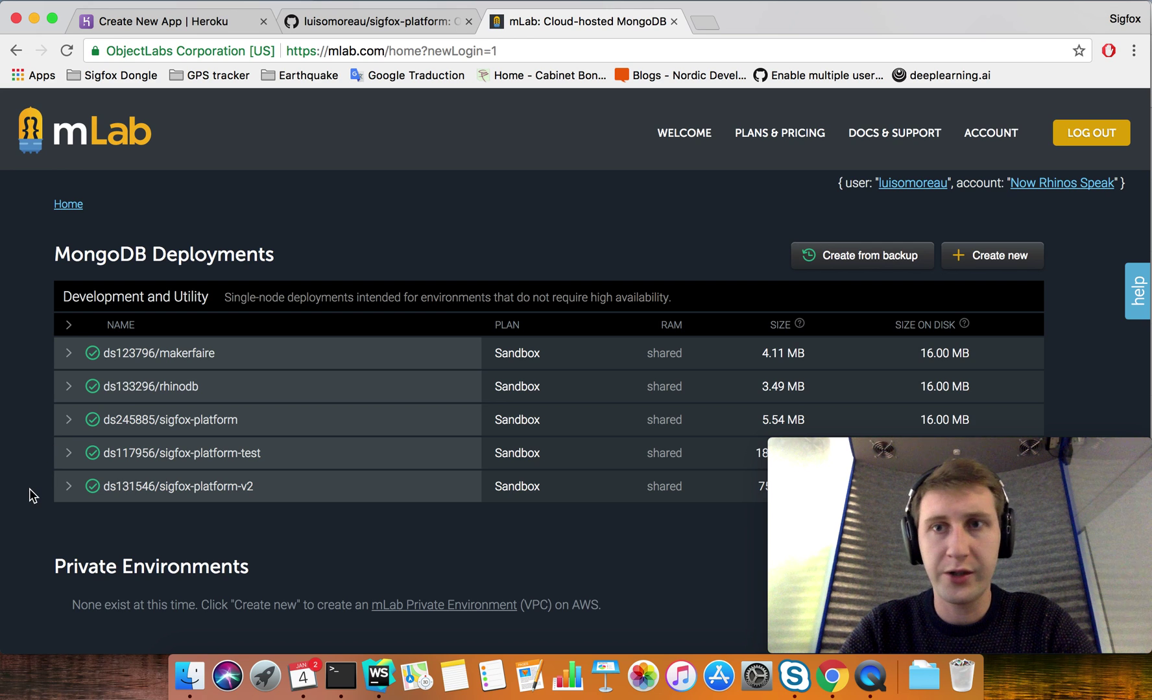
pyautogui.scroll(-1, 28, 489)
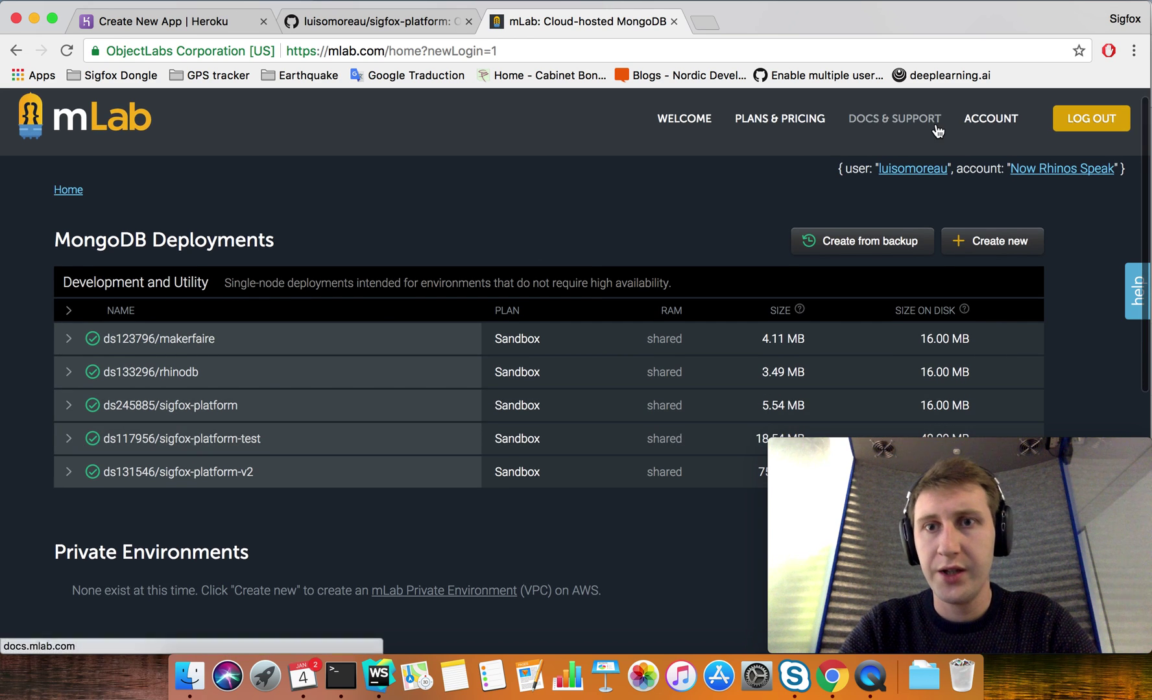
# Step: Start a new free Sandbox deployment in the Europe (Ireland) (eu-west-1) region
pyautogui.click(976, 246)
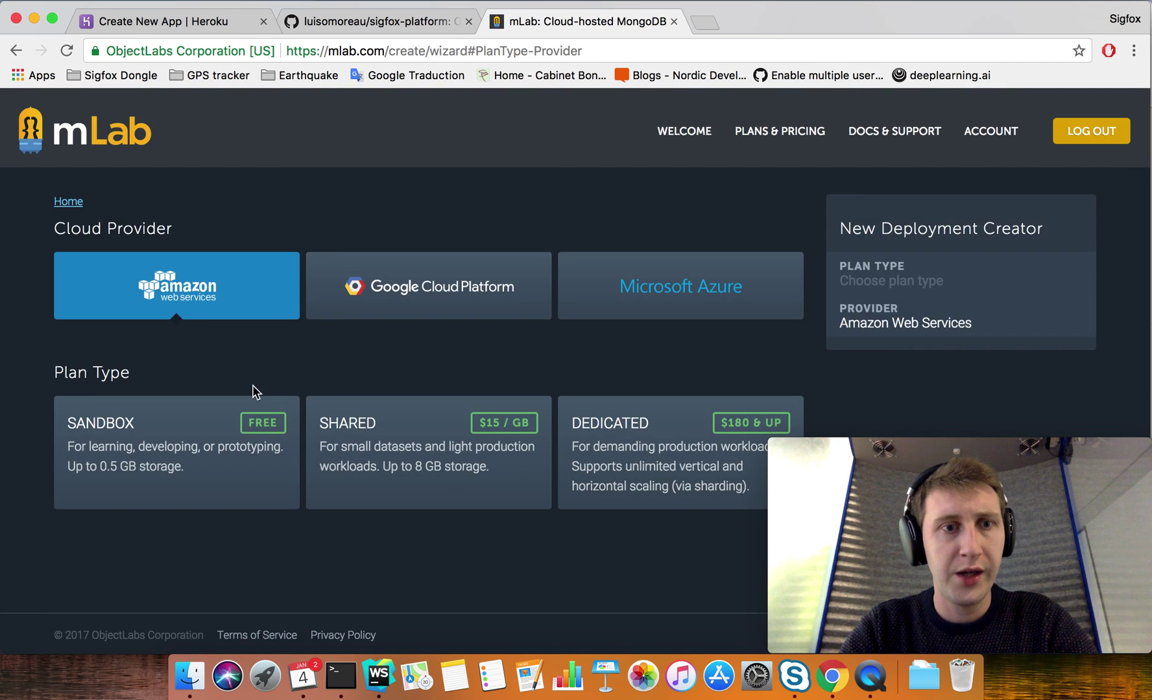
pyautogui.click(193, 445)
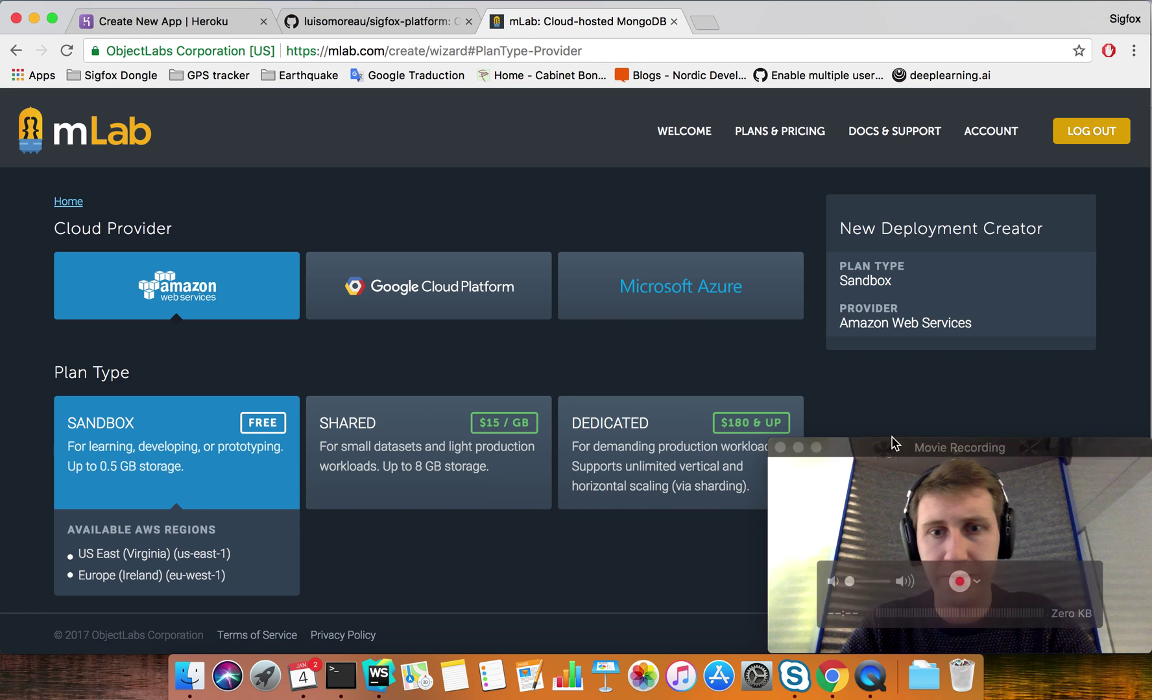
pyautogui.moveTo(907, 451); pyautogui.dragTo(787, 189)
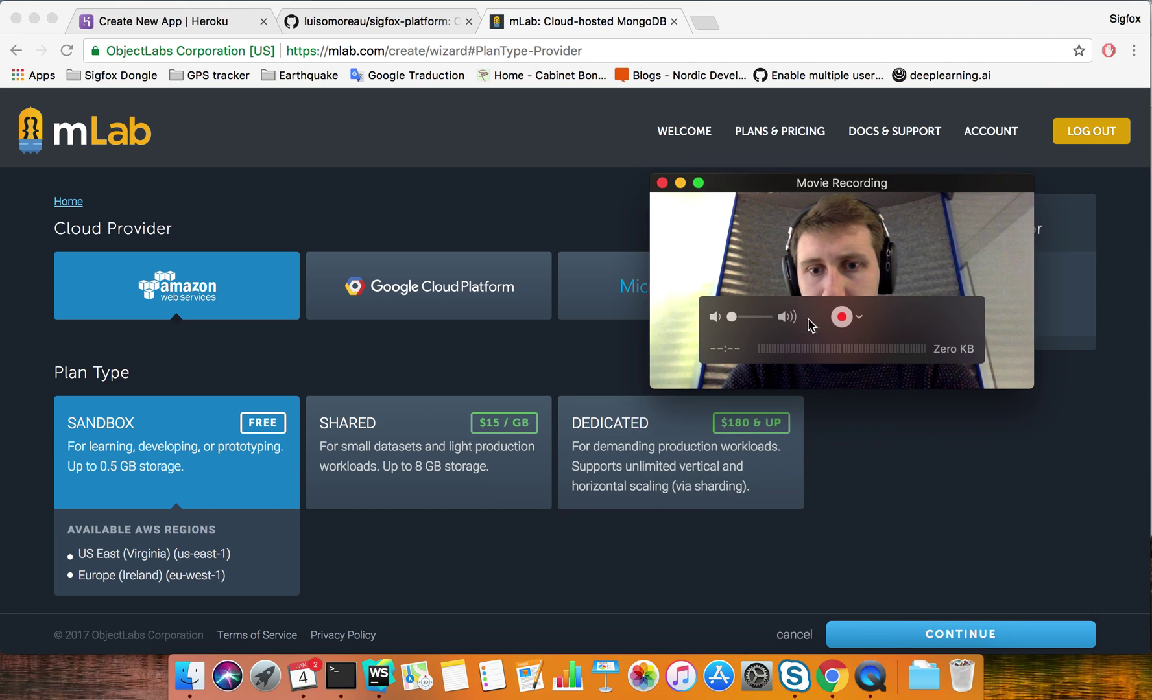
pyautogui.click(901, 639)
pyautogui.click(921, 642)
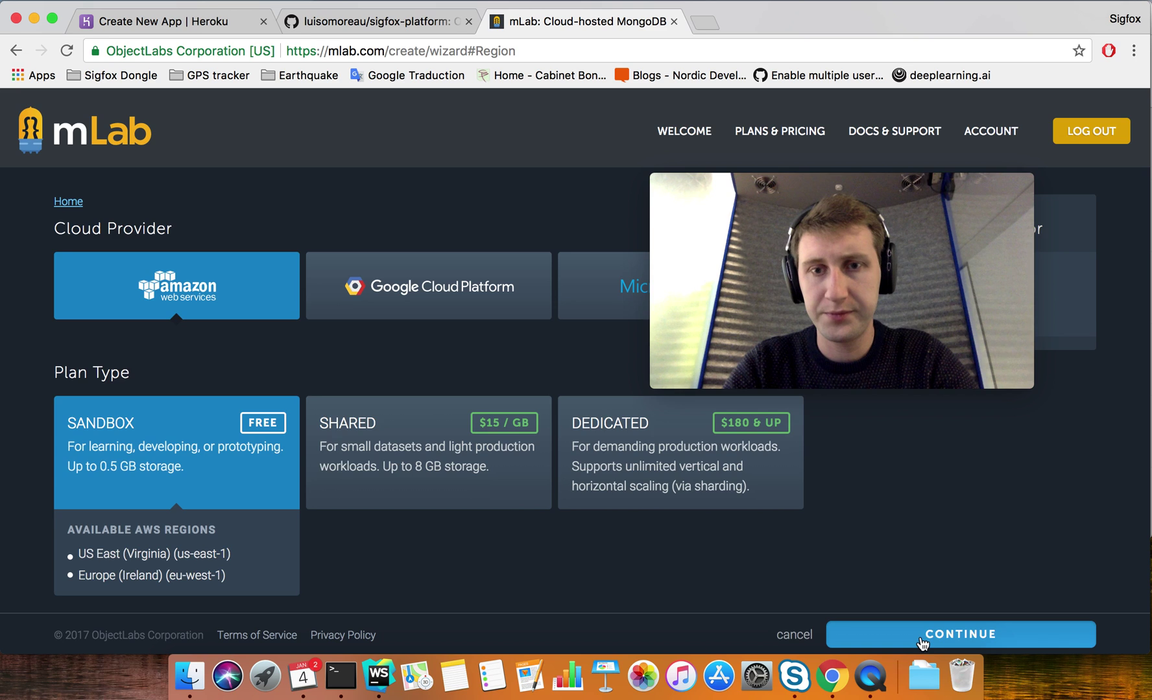
pyautogui.moveTo(932, 177)
pyautogui.moveTo(933, 183); pyautogui.dragTo(1052, 10)
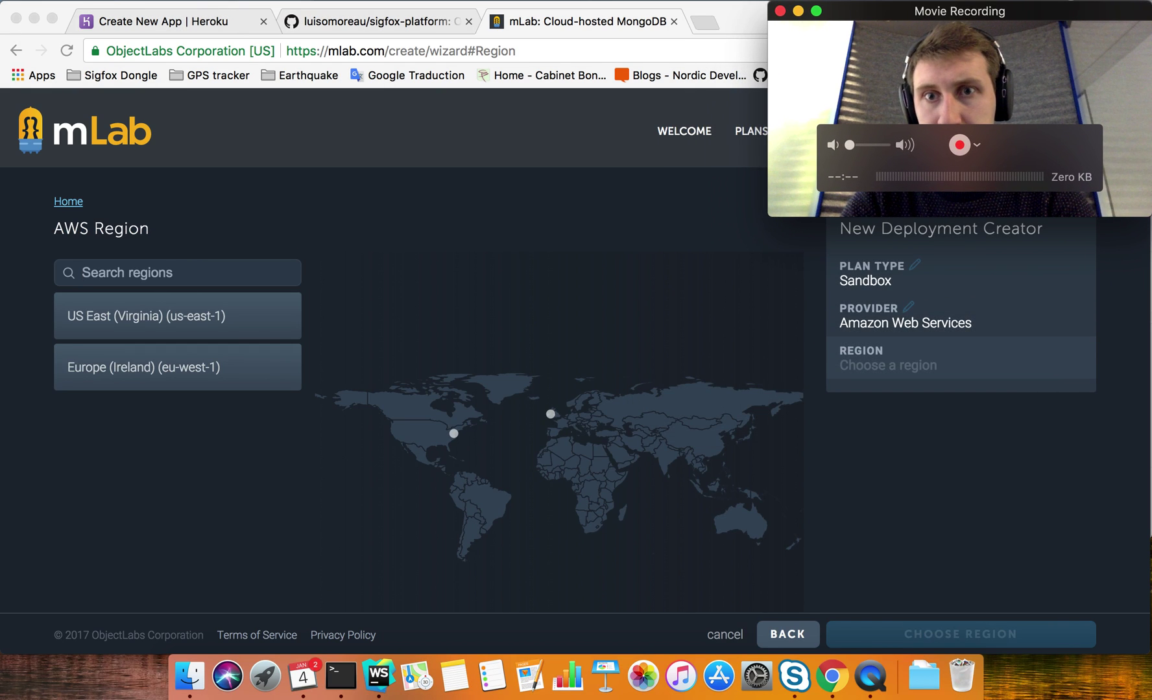
pyautogui.click(176, 365)
pyautogui.click(147, 367)
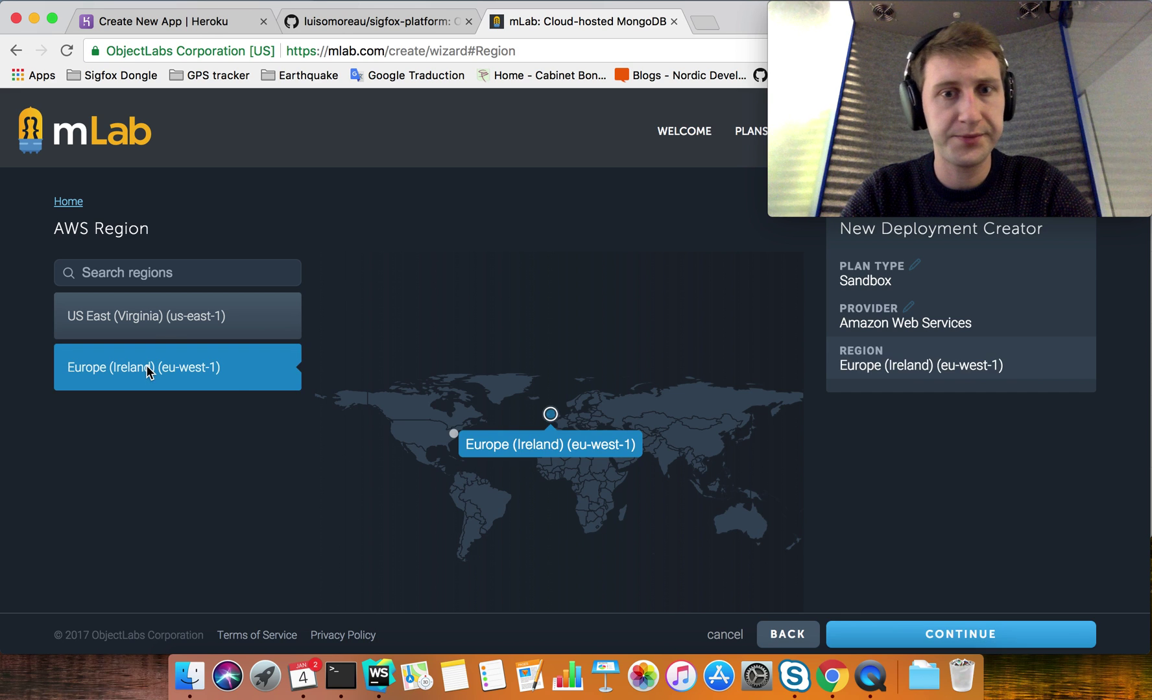
pyautogui.click(894, 635)
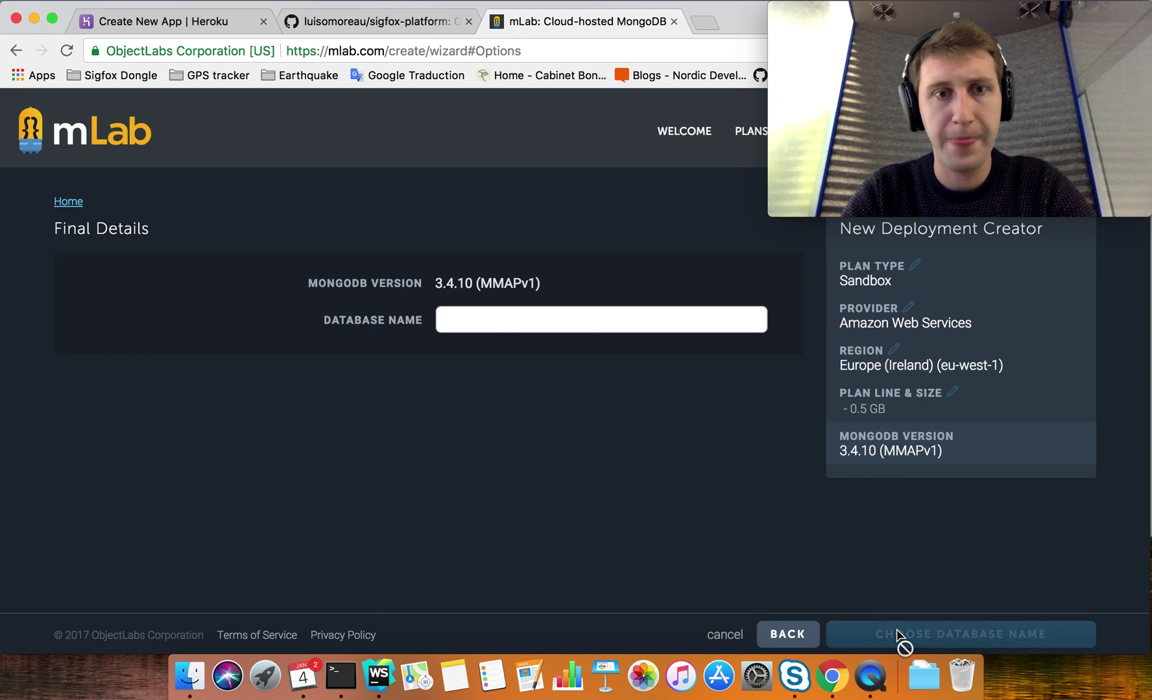
# Step: Name the database sigfox and submit the order
pyautogui.click(583, 330)
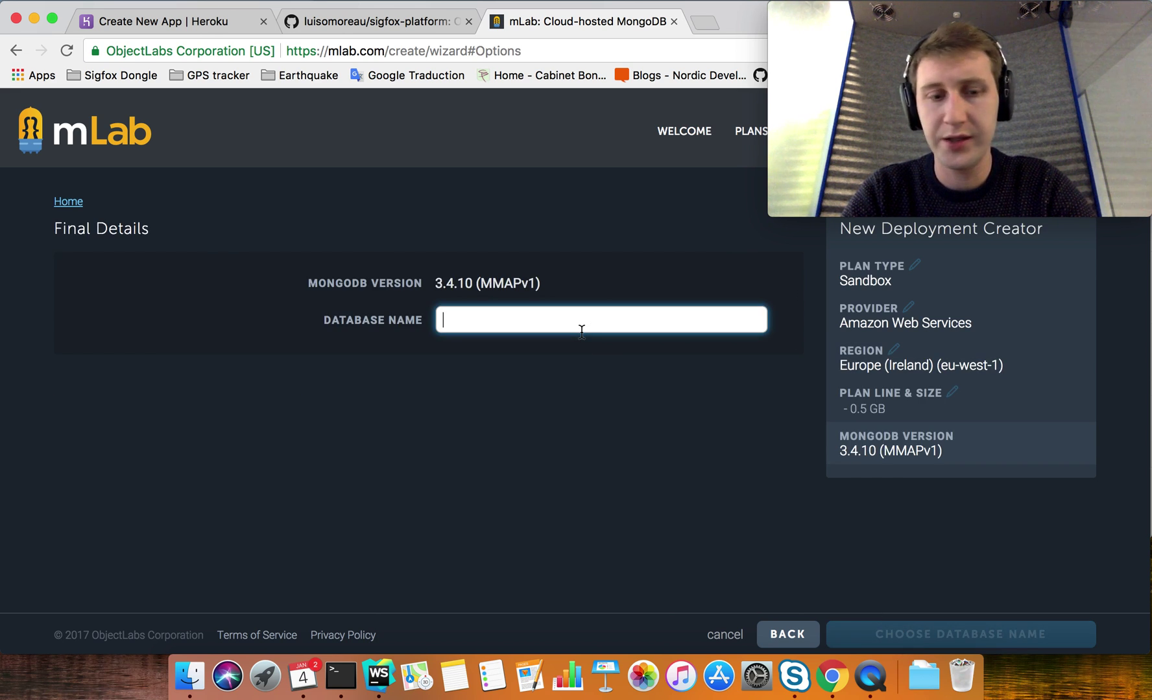
pyautogui.write('sigfox')
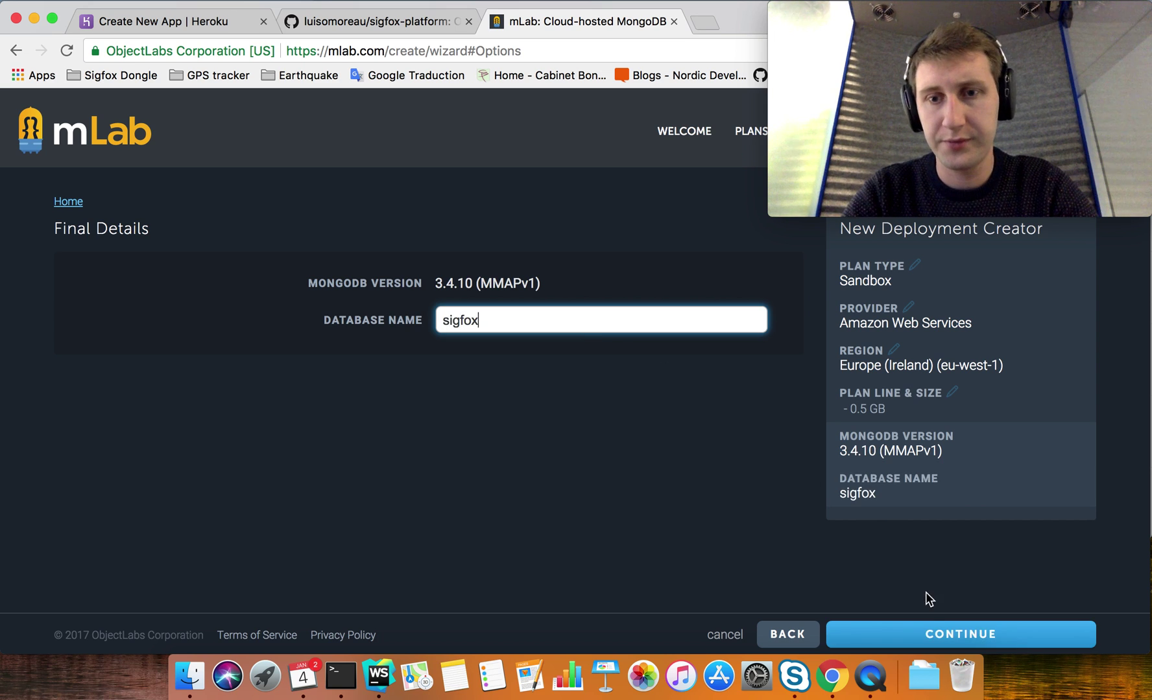
pyautogui.click(914, 629)
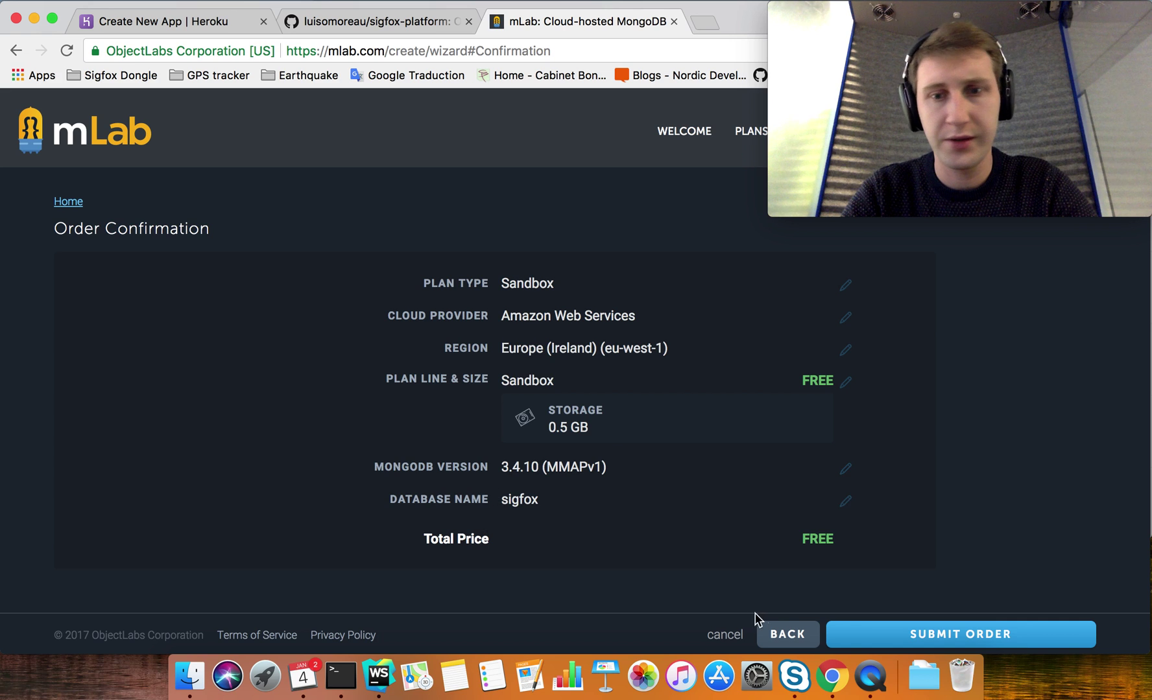
pyautogui.click(891, 640)
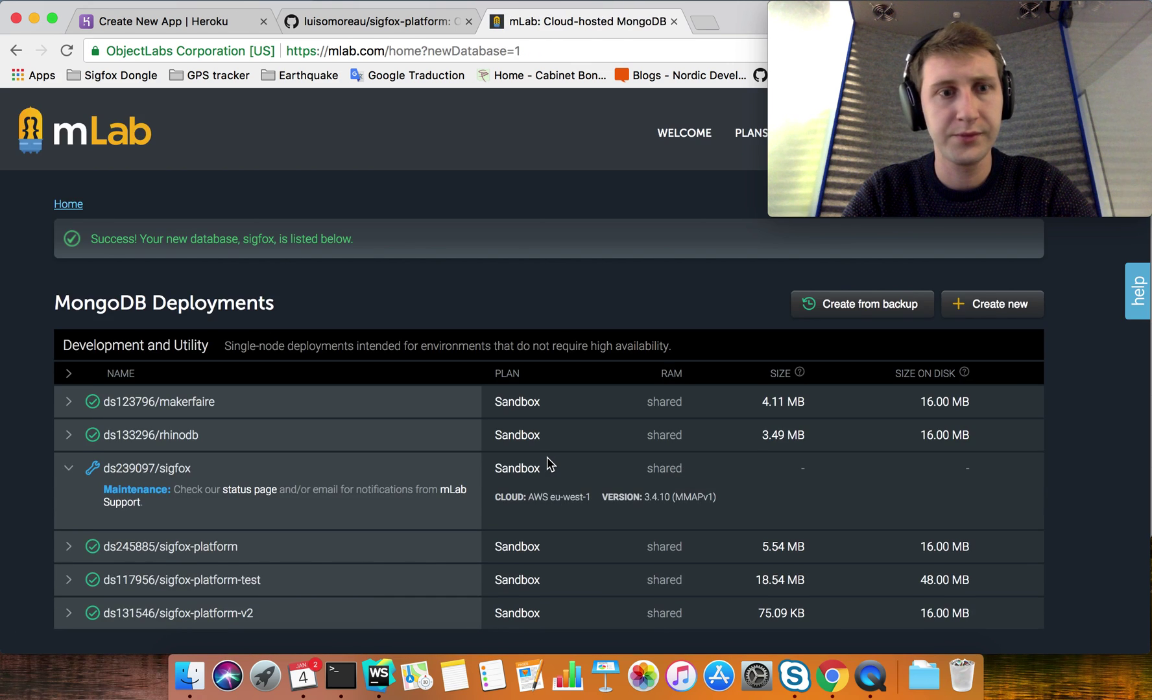
# Step: Read the sigfox deployment's maintenance note, then return to the Heroku deploy page
pyautogui.scroll(-2, 220, 474)
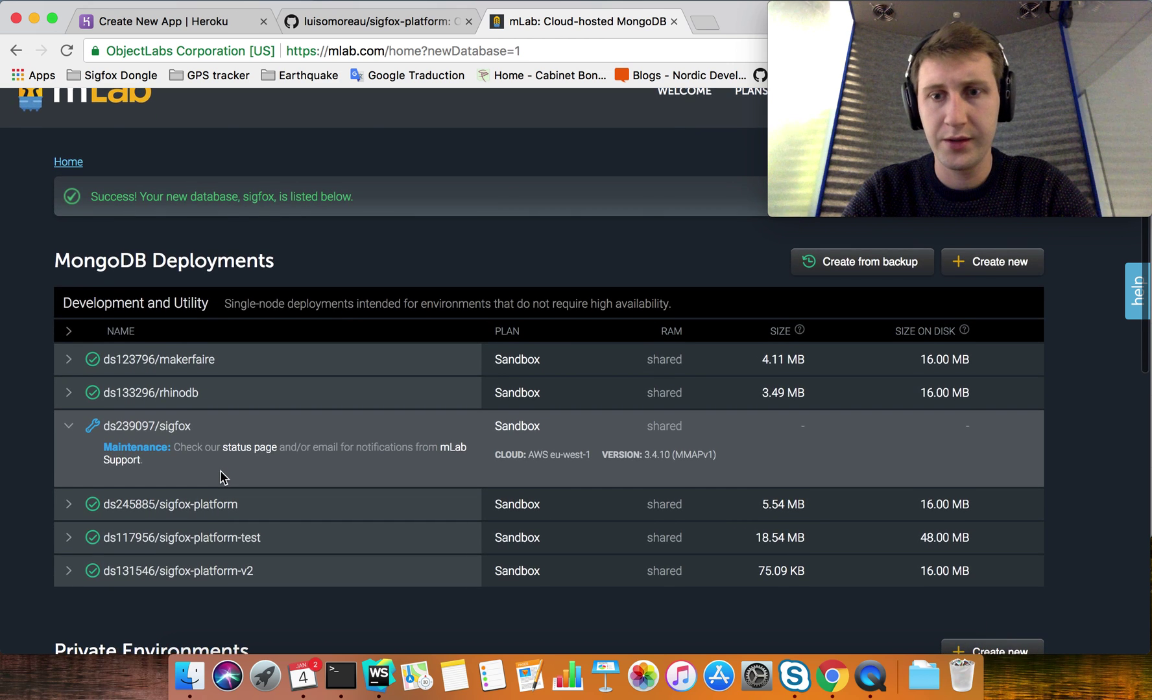
pyautogui.scroll(-2, 220, 471)
pyautogui.scroll(2, 219, 471)
pyautogui.scroll(1, 220, 470)
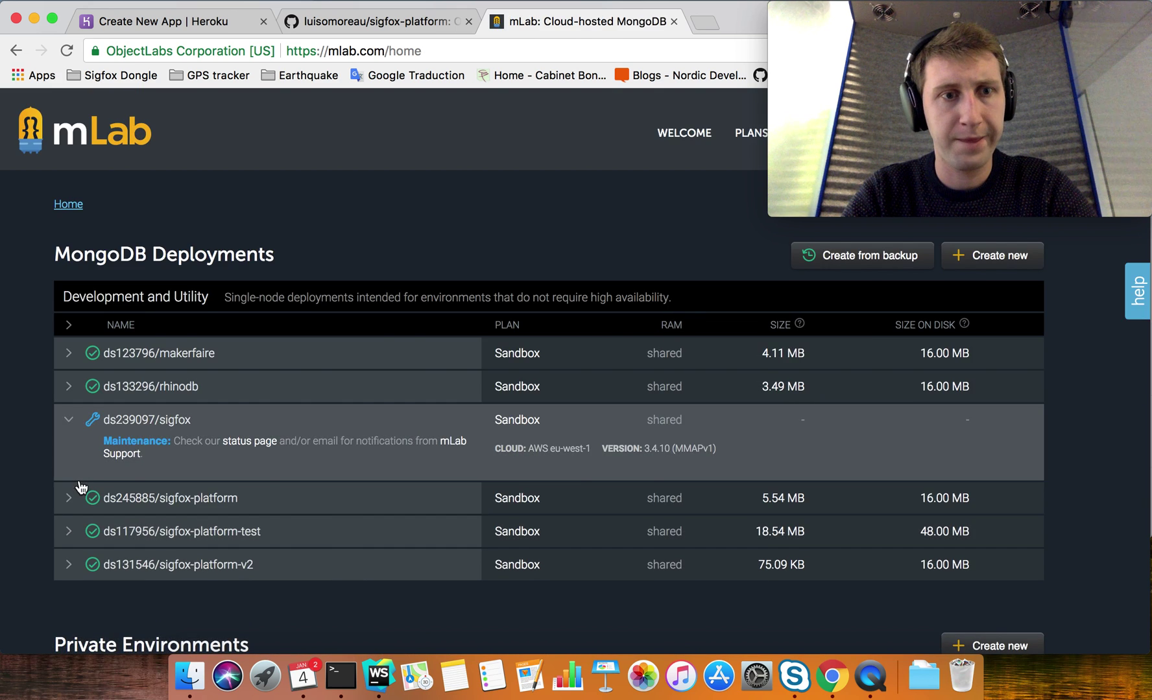
pyautogui.scroll(-3, 41, 513)
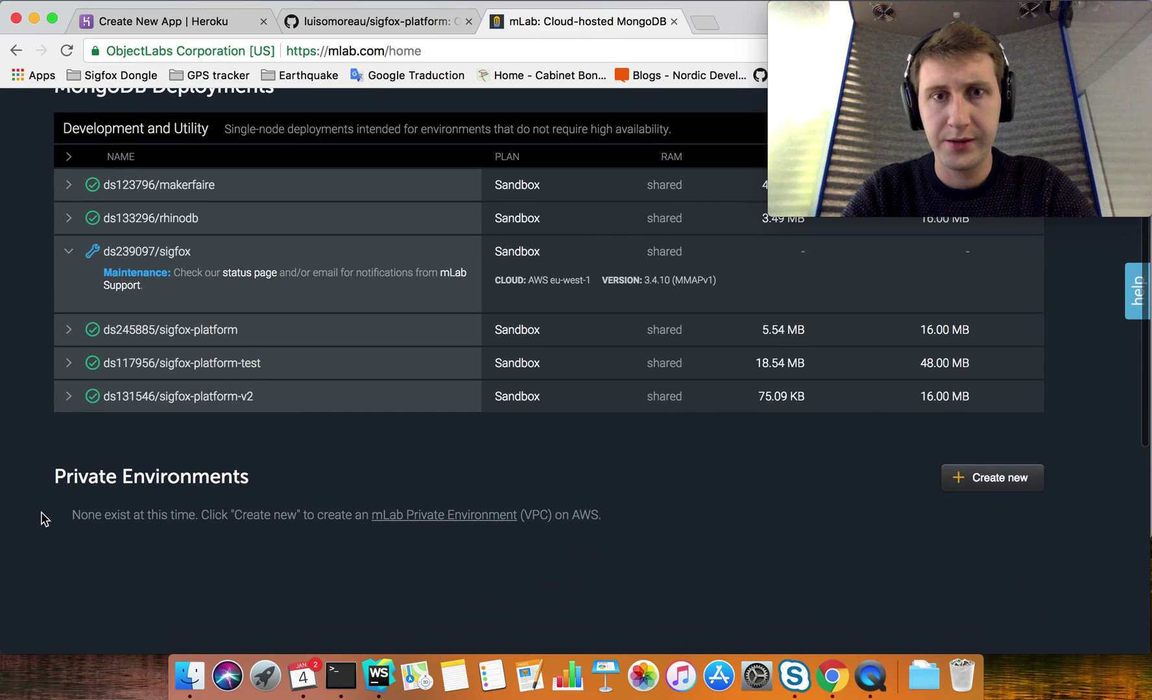
pyautogui.scroll(4, 40, 511)
pyautogui.scroll(1, 40, 511)
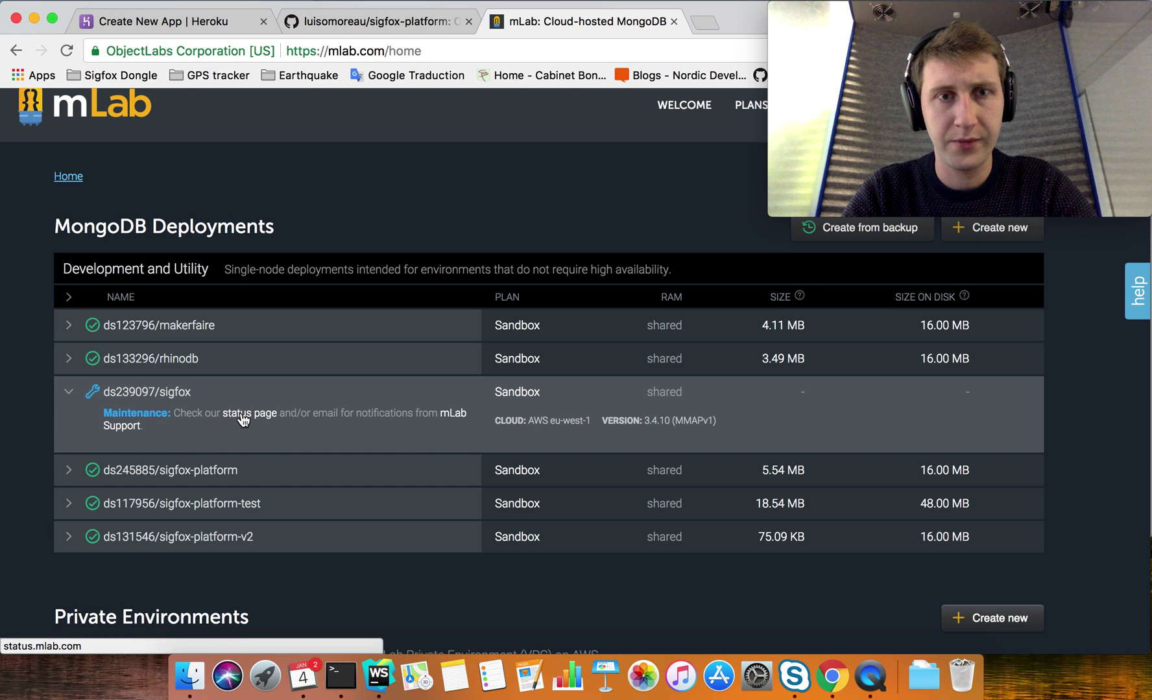
pyautogui.click(182, 25)
# Step: Review the Heroku build log's progress, then return to the mLab deployments
pyautogui.scroll(-5, 138, 463)
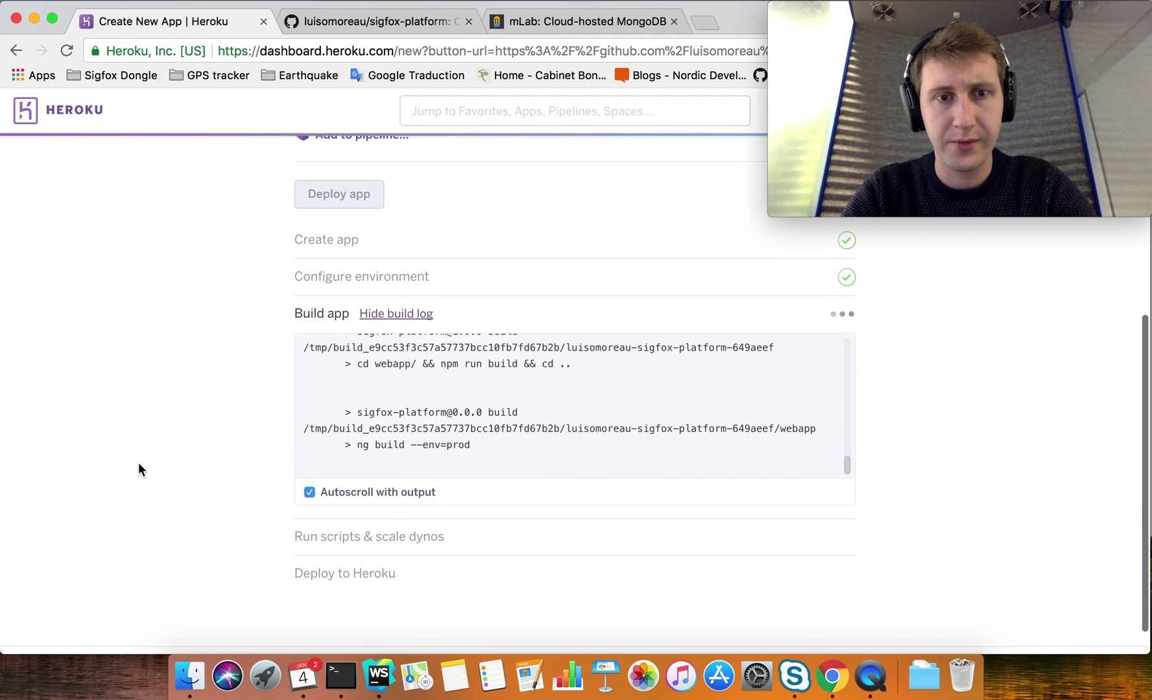
pyautogui.scroll(10, 539, 428)
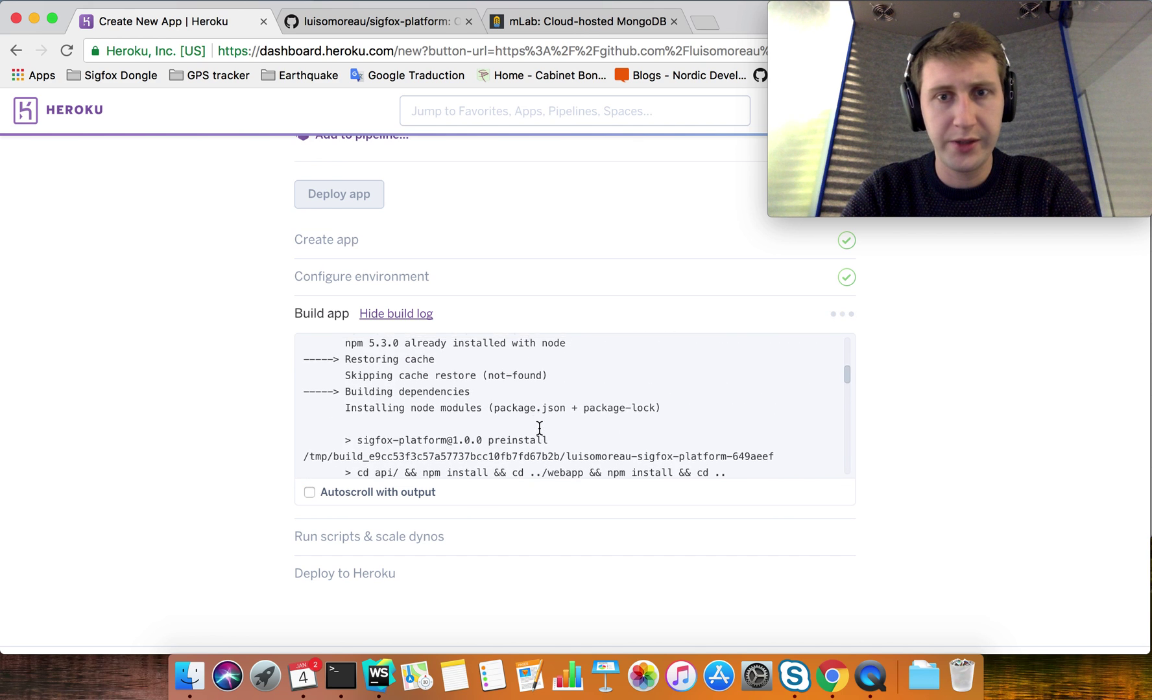
pyautogui.scroll(-6, 205, 572)
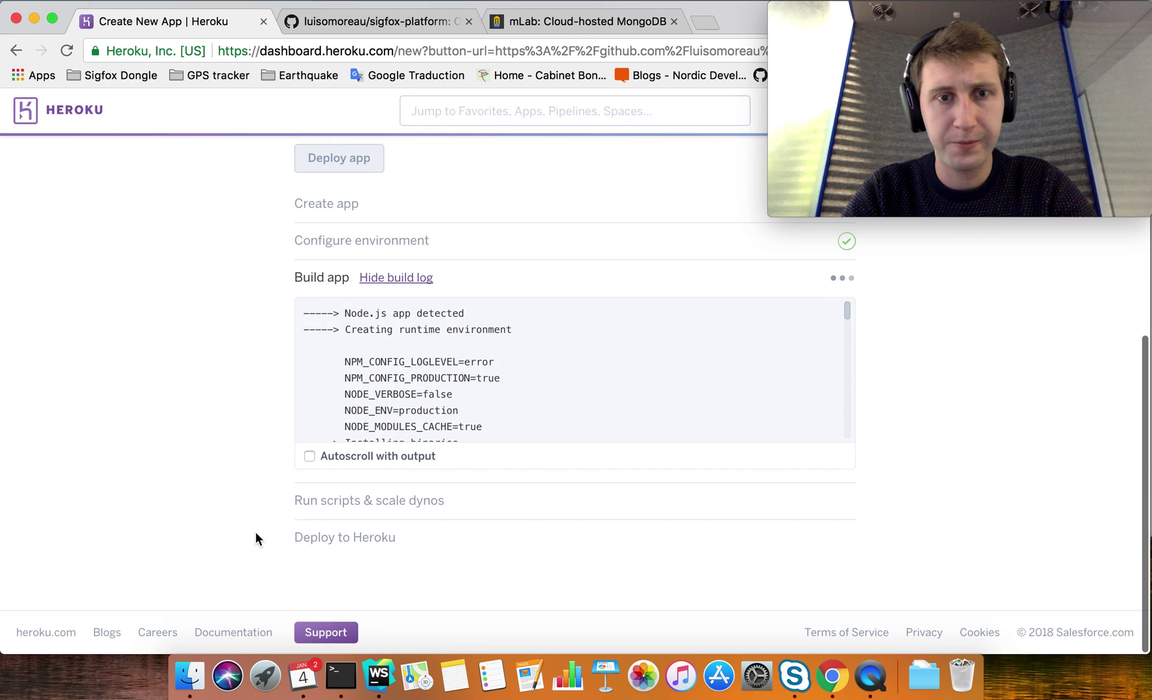
pyautogui.scroll(-15, 507, 411)
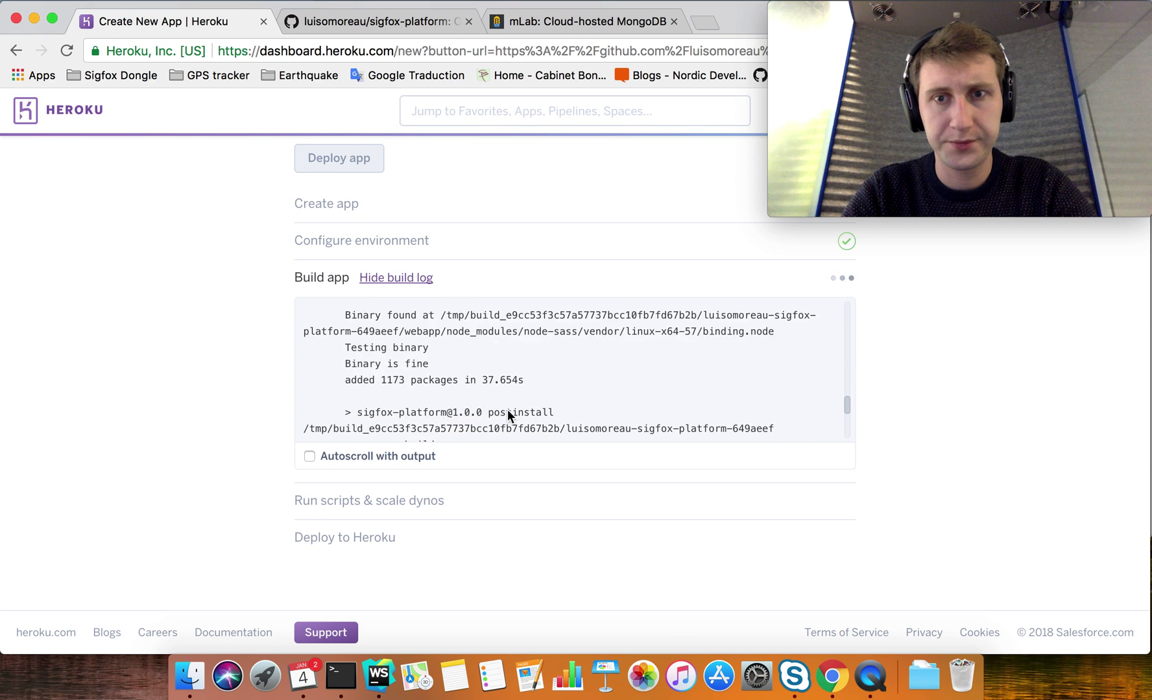
pyautogui.click(547, 26)
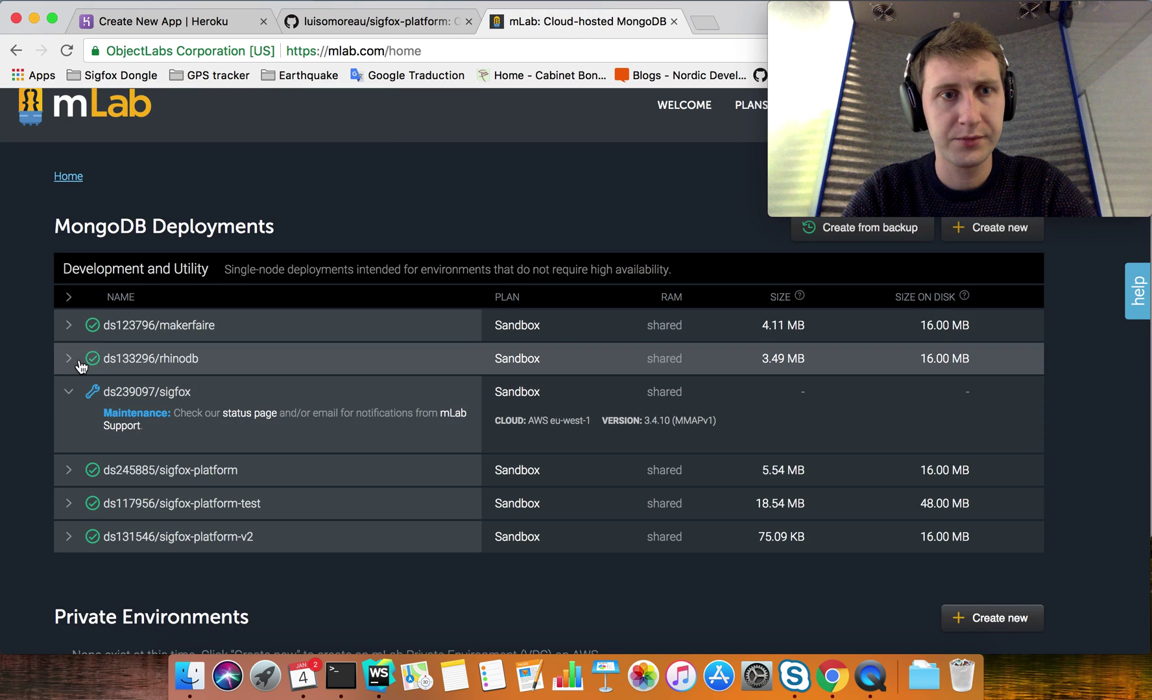
pyautogui.click(386, 51)
pyautogui.press('Return')
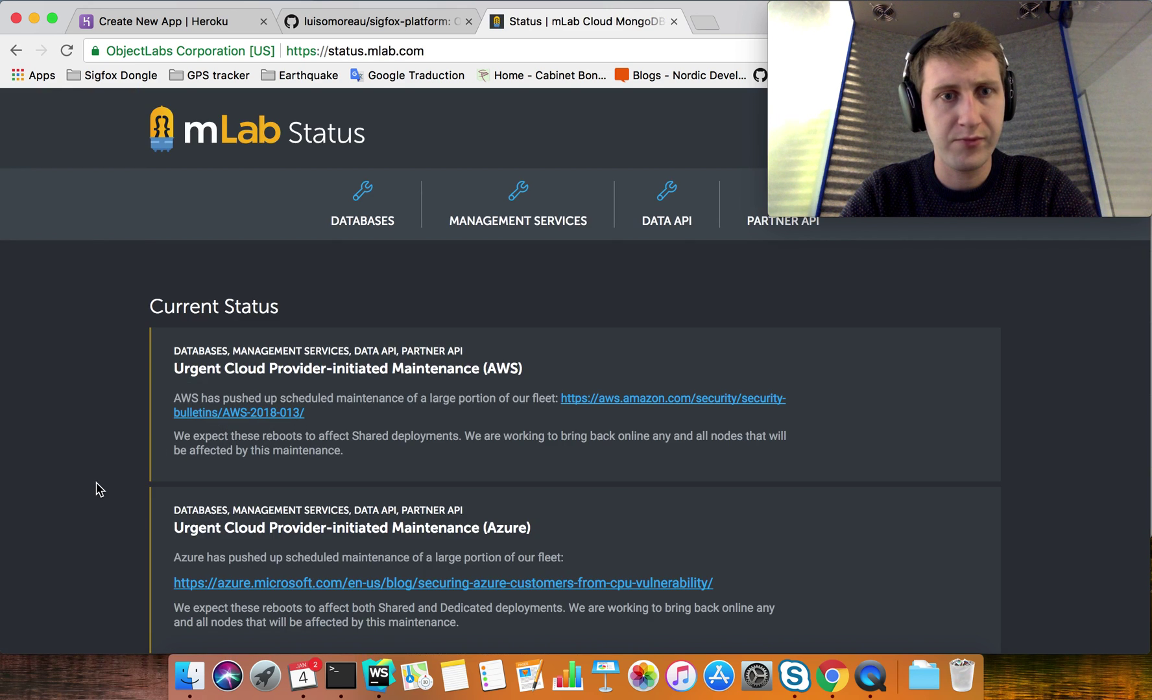
pyautogui.scroll(1, 27, 102)
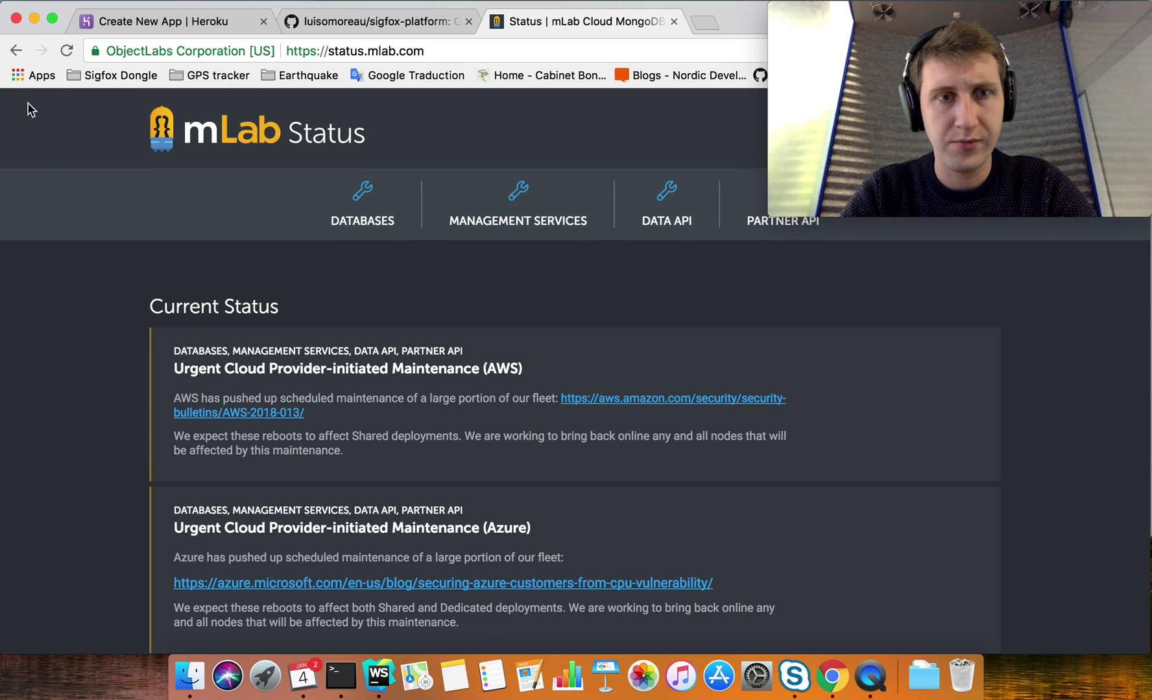
pyautogui.click(16, 54)
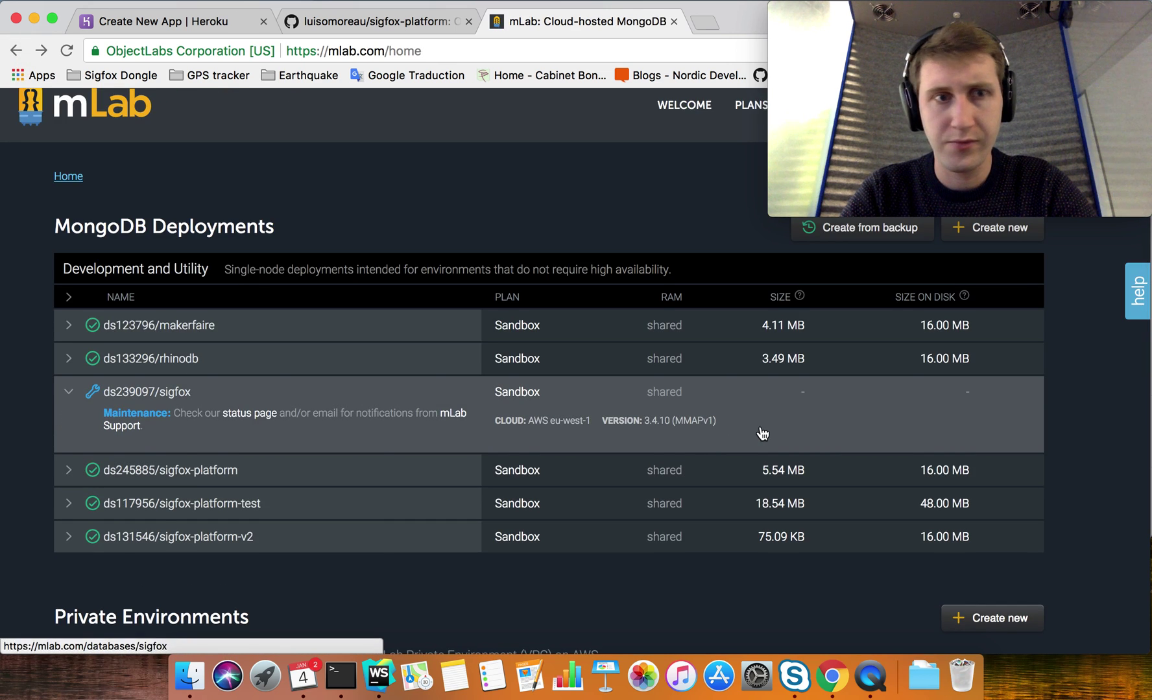
pyautogui.scroll(2, 139, 402)
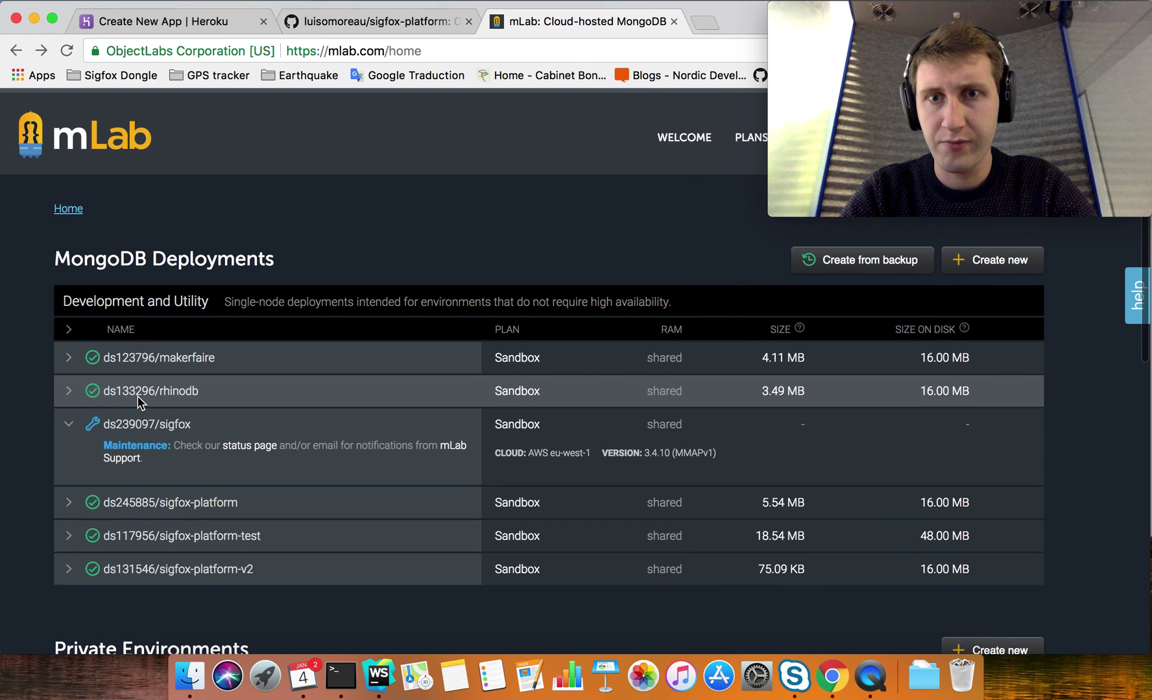
pyautogui.scroll(-3, 137, 402)
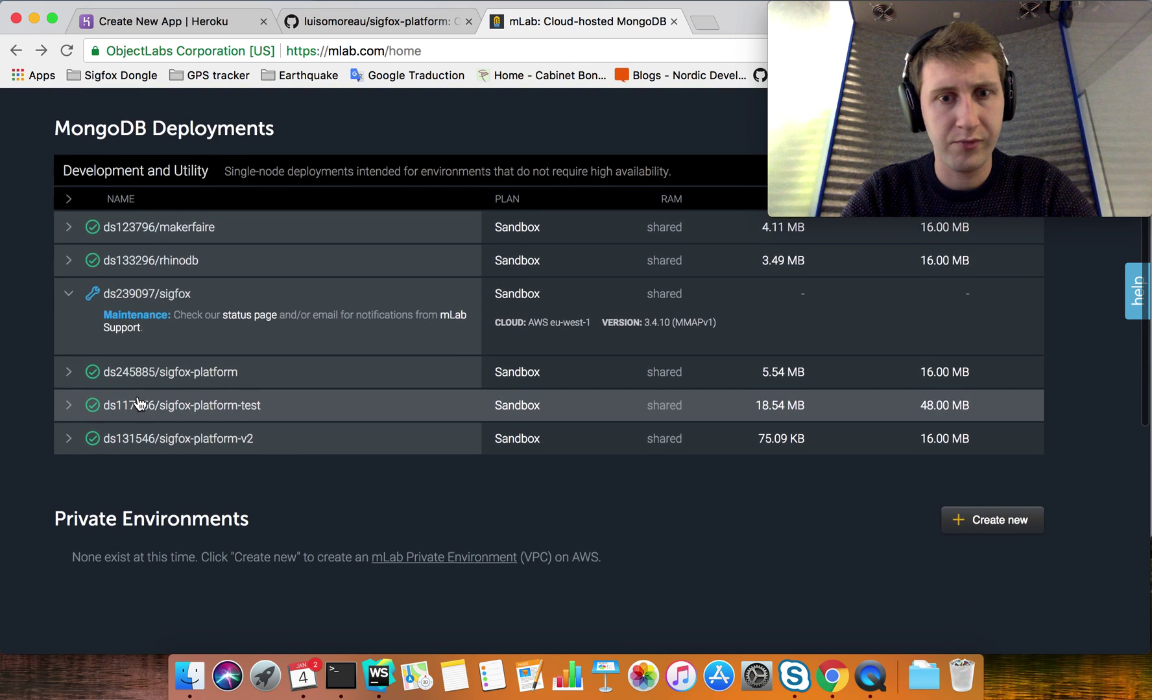
pyautogui.scroll(3, 138, 402)
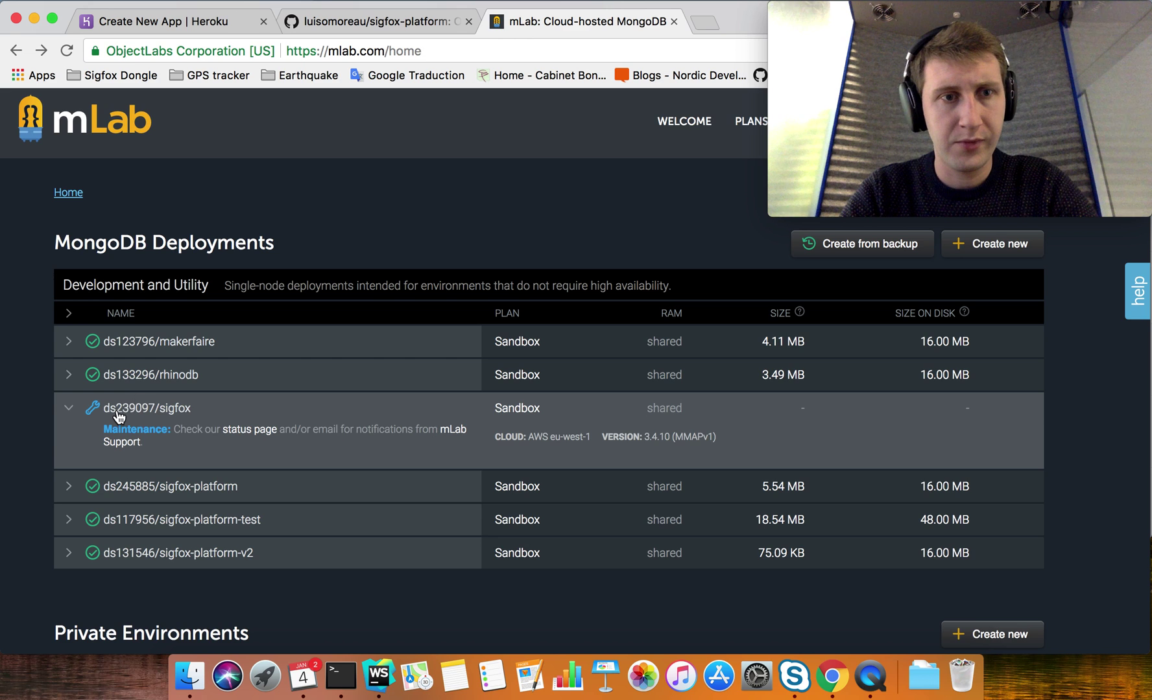
pyautogui.click(118, 415)
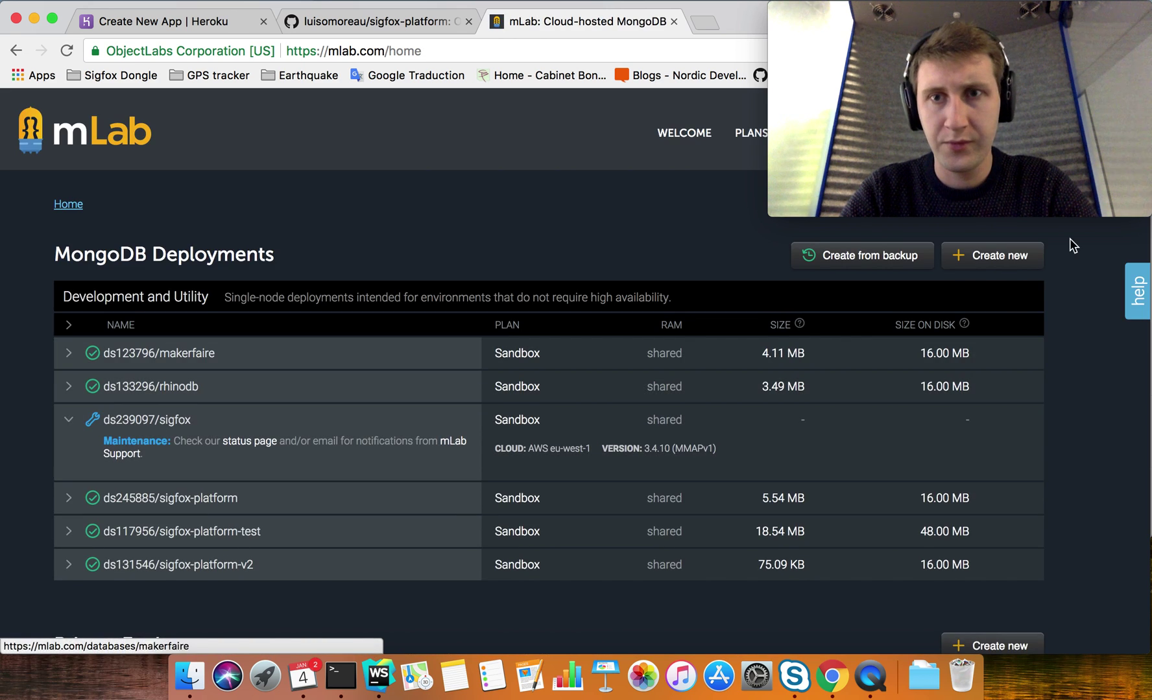
# Step: Order a Sandbox database on US East (Virginia), which fails with a name-already-exists error
pyautogui.click(971, 258)
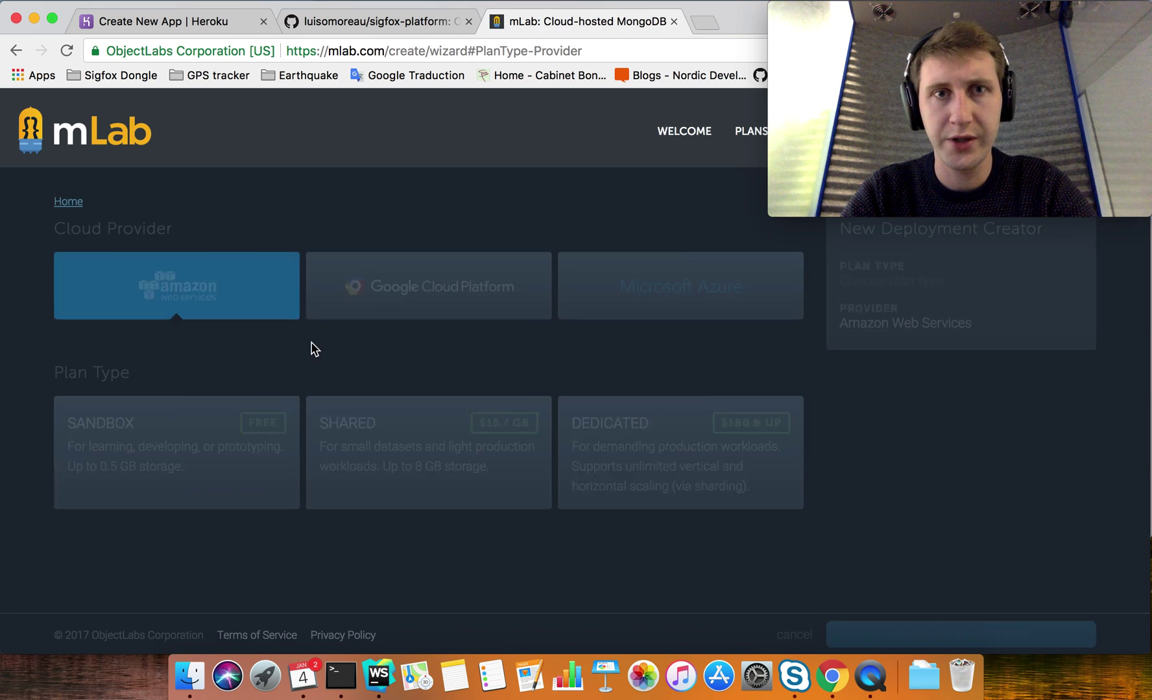
pyautogui.click(197, 450)
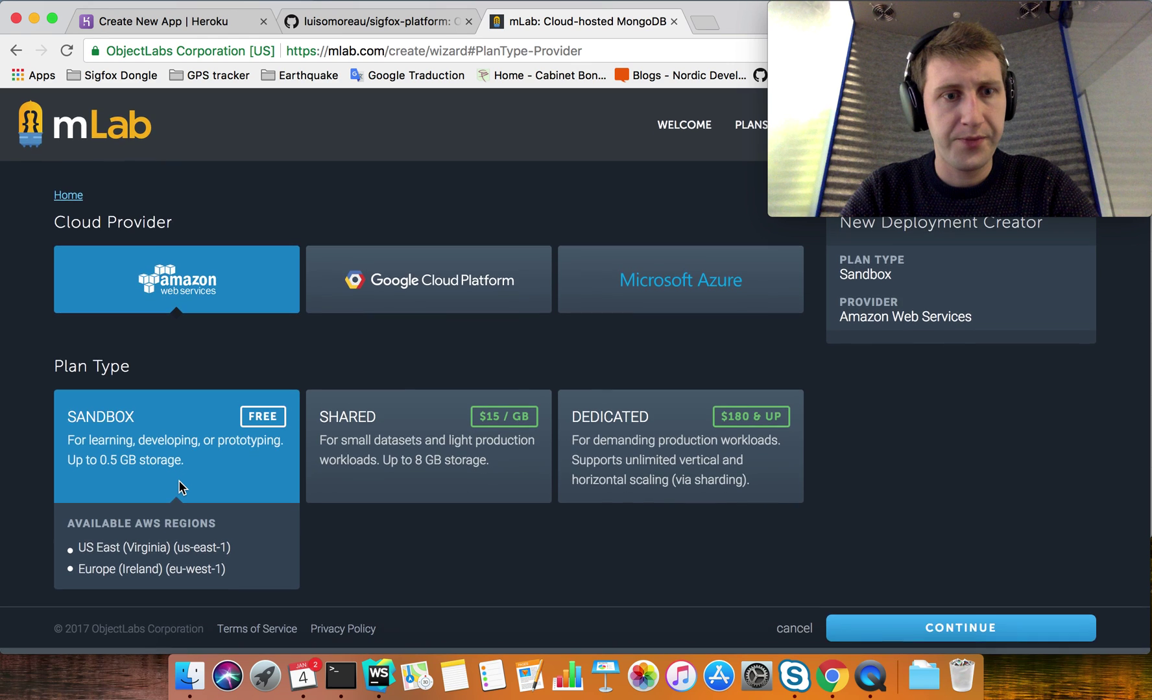
pyautogui.click(900, 632)
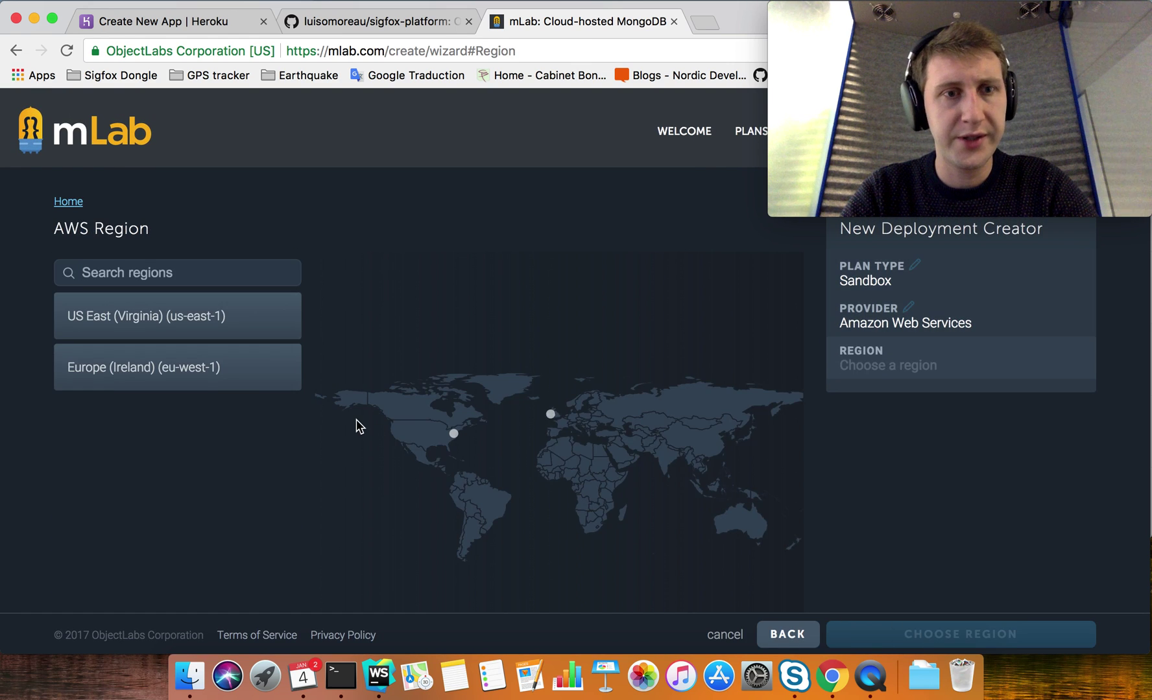
pyautogui.click(162, 324)
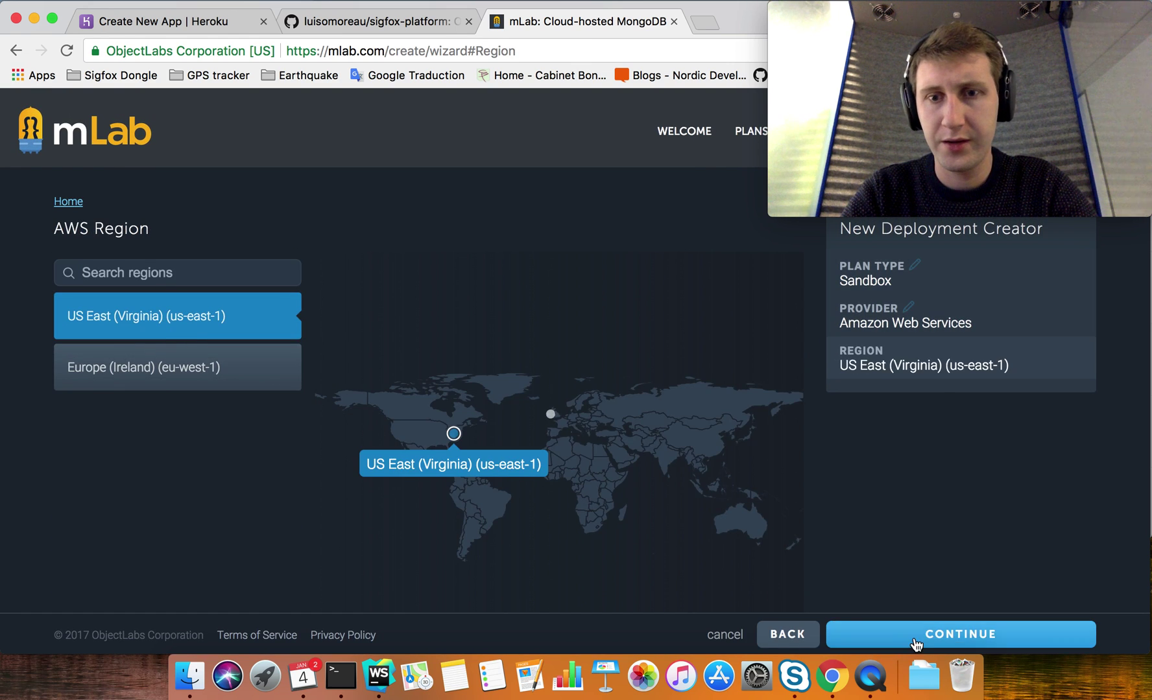
pyautogui.click(912, 644)
pyautogui.click(533, 326)
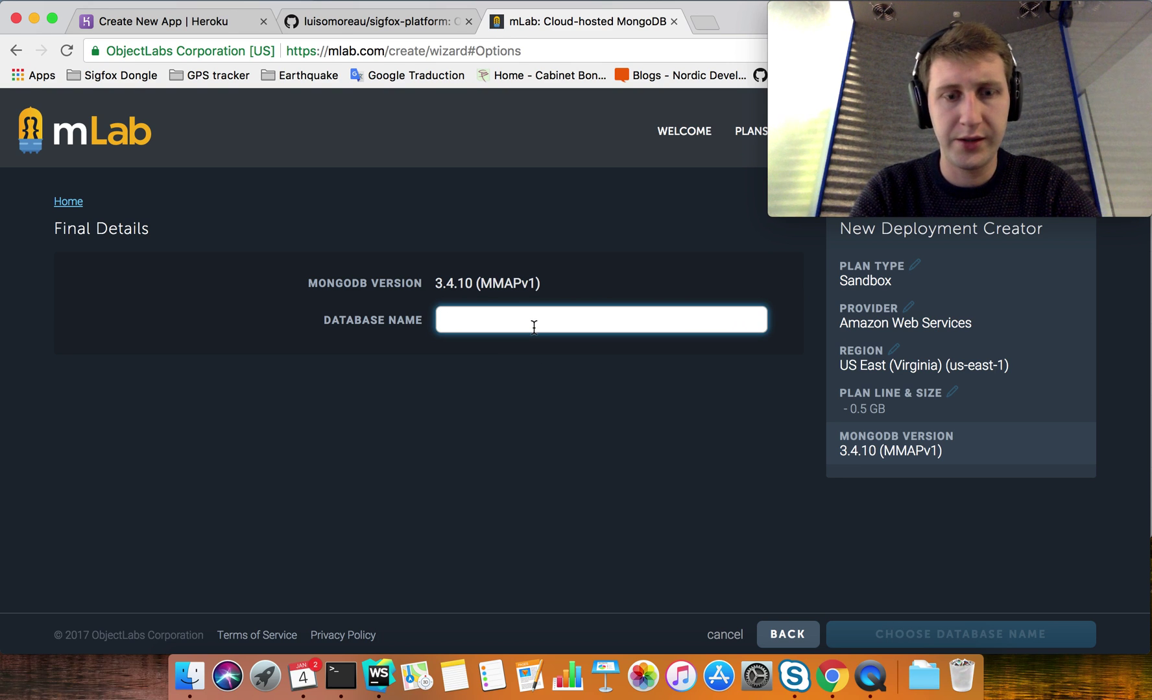
pyautogui.write('sigfox-platform')
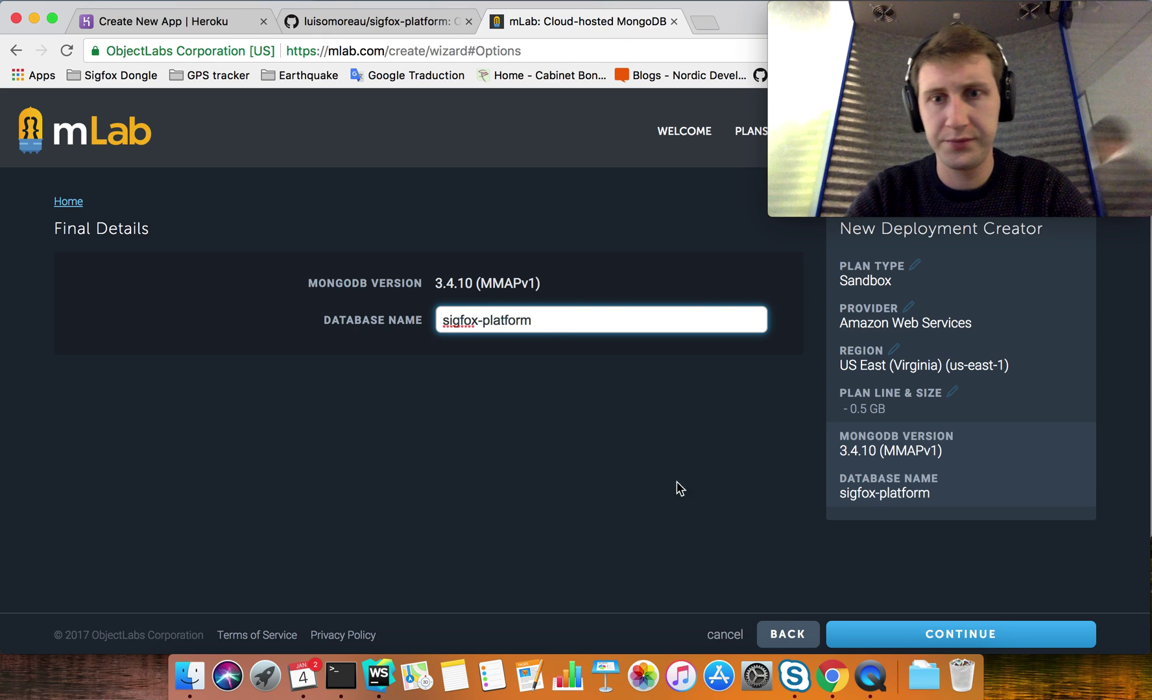
pyautogui.click(880, 641)
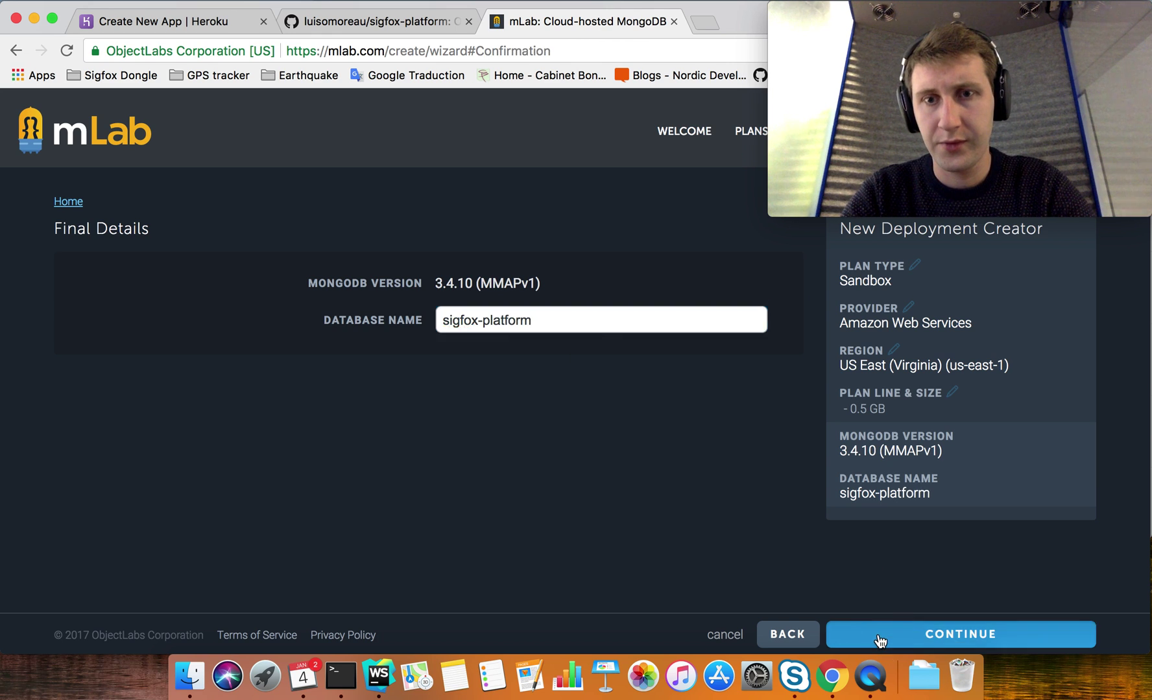
pyautogui.click(881, 640)
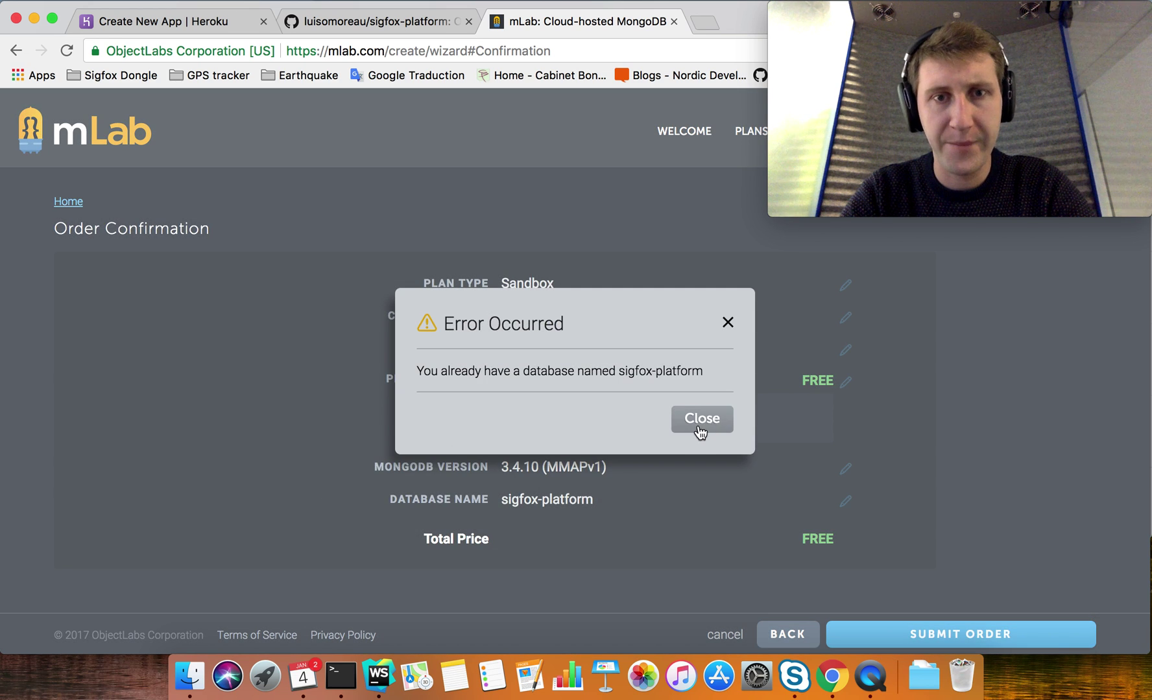
pyautogui.click(699, 428)
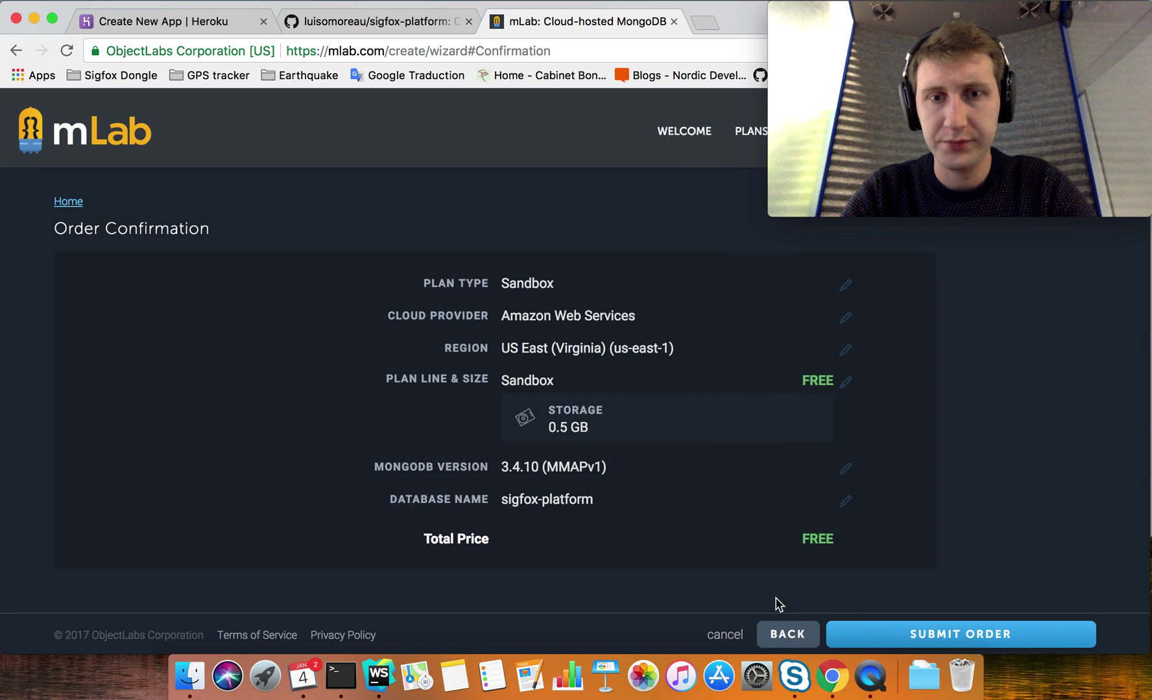
# Step: Rename the database to sigfox-messages and submit the order again
pyautogui.click(786, 636)
pyautogui.moveTo(547, 326); pyautogui.dragTo(484, 326)
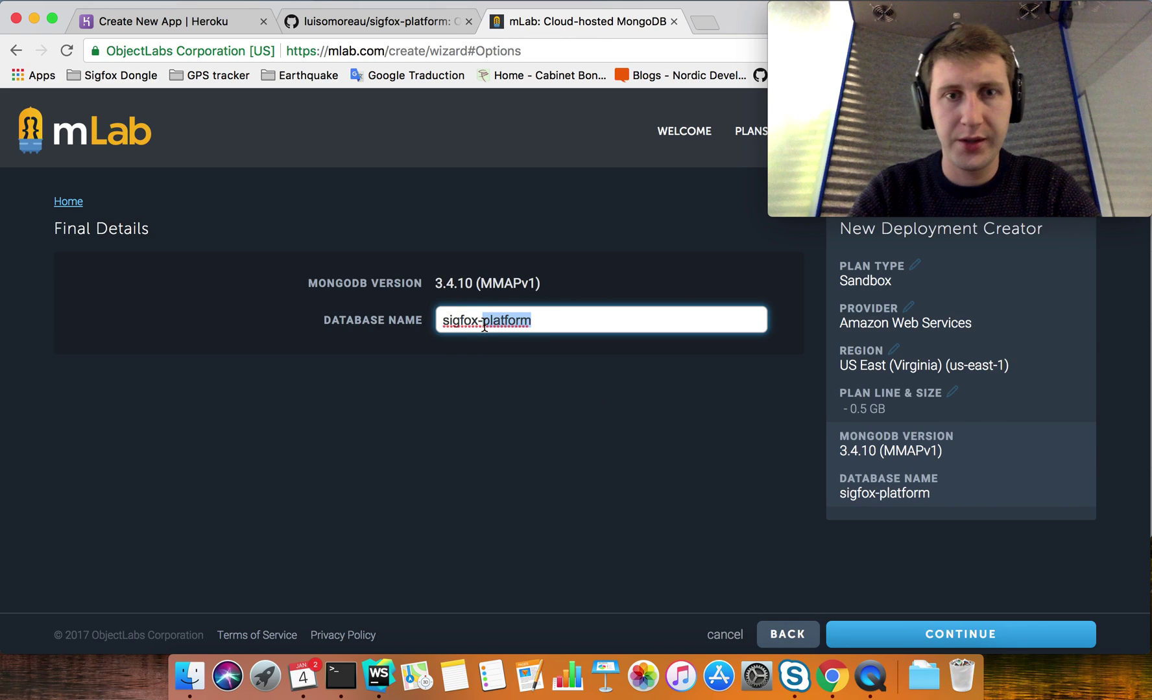
pyautogui.press('BackSpace')
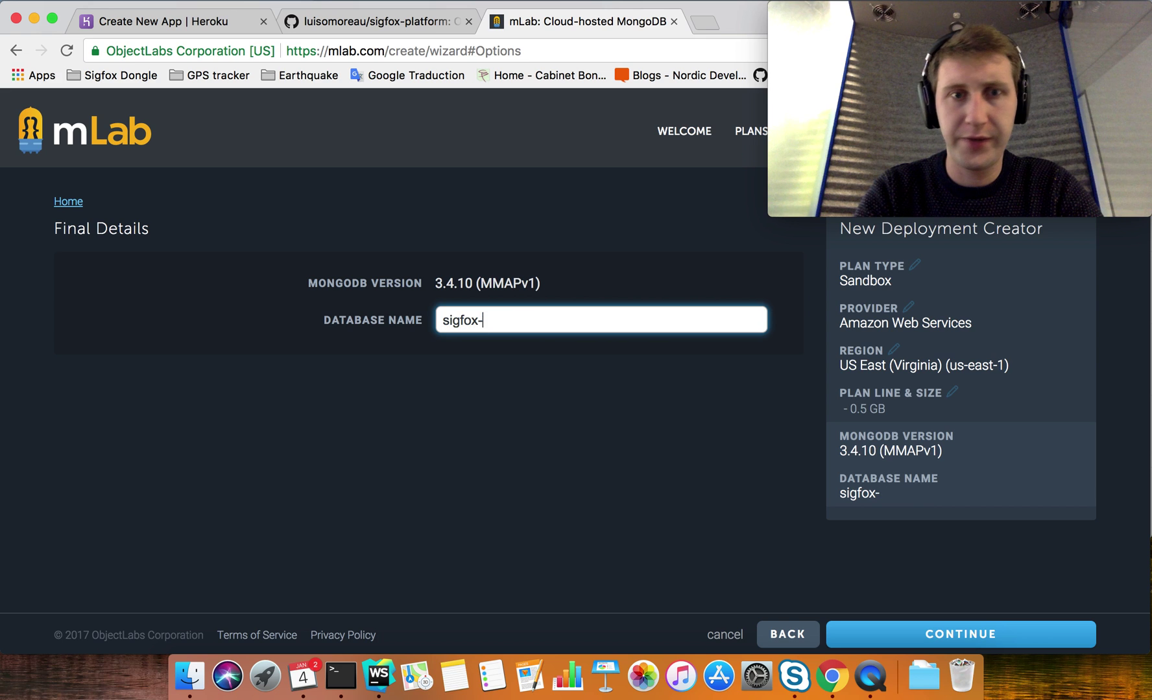
pyautogui.write('messages')
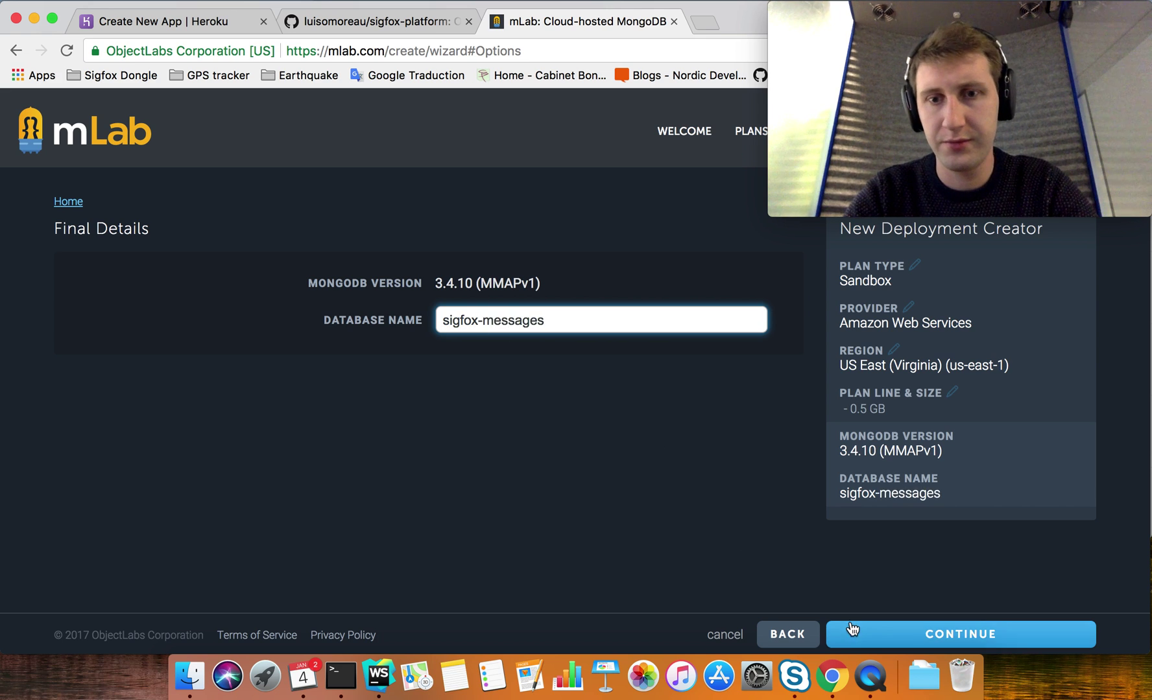
pyautogui.click(851, 627)
pyautogui.click(853, 632)
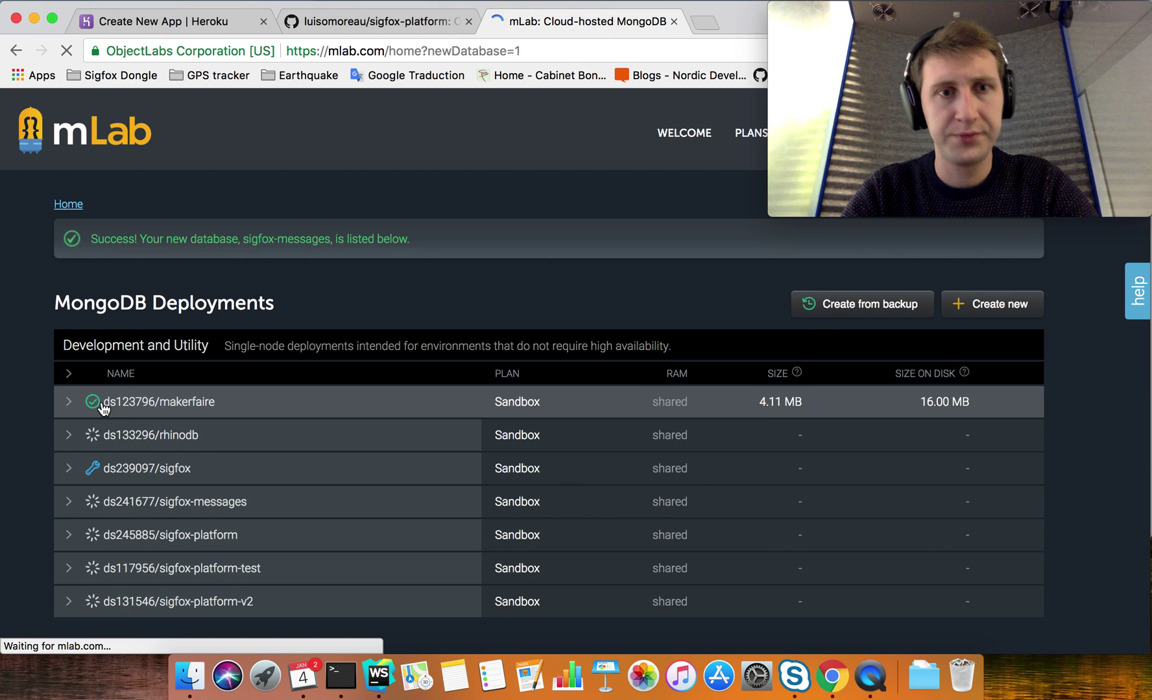
# Step: Open the sigfox-messages database and show its Users list
pyautogui.click(58, 471)
pyautogui.scroll(-3, 54, 473)
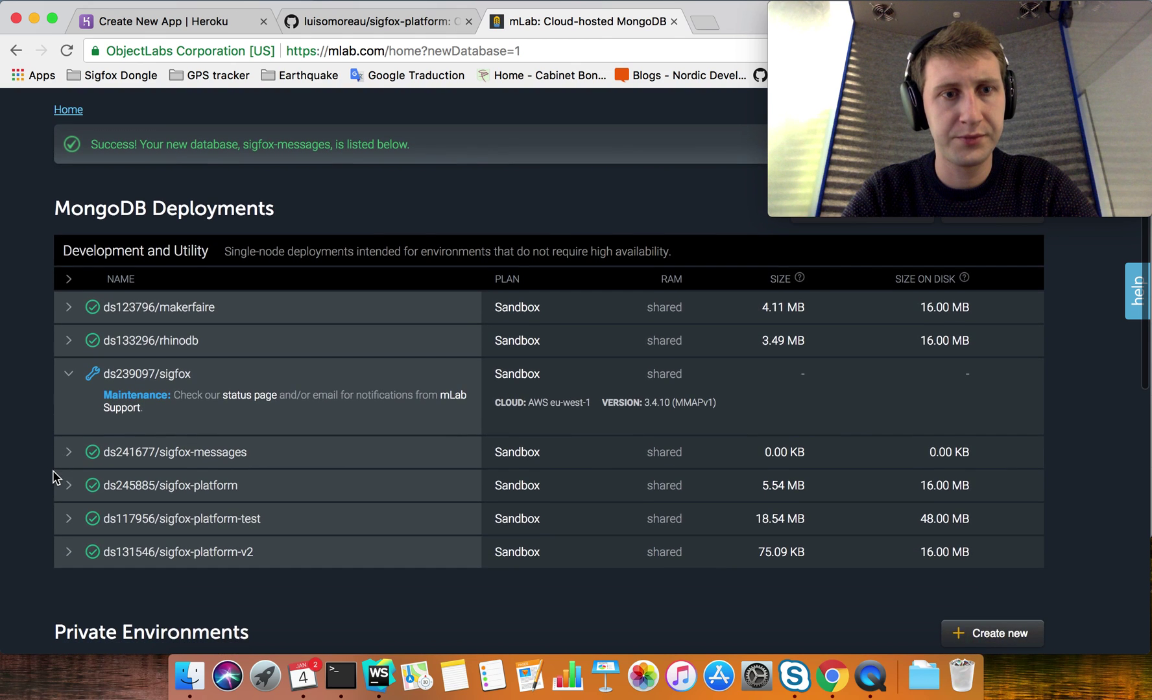
pyautogui.click(140, 454)
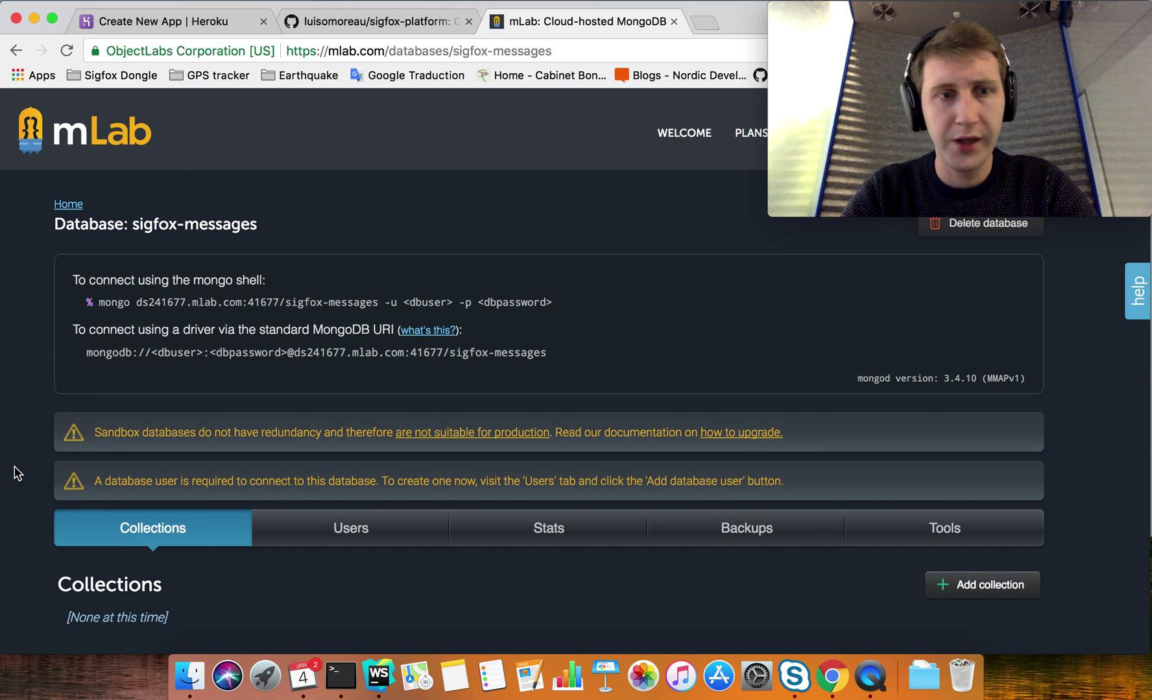
pyautogui.scroll(-7, 18, 474)
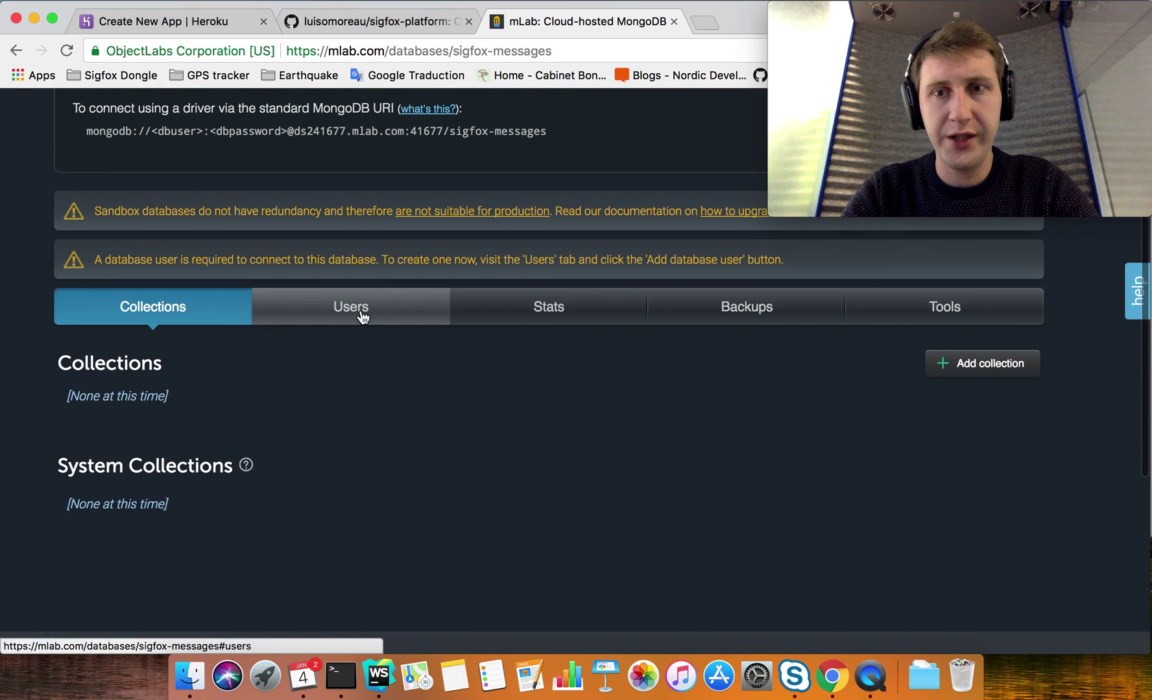
pyautogui.click(362, 315)
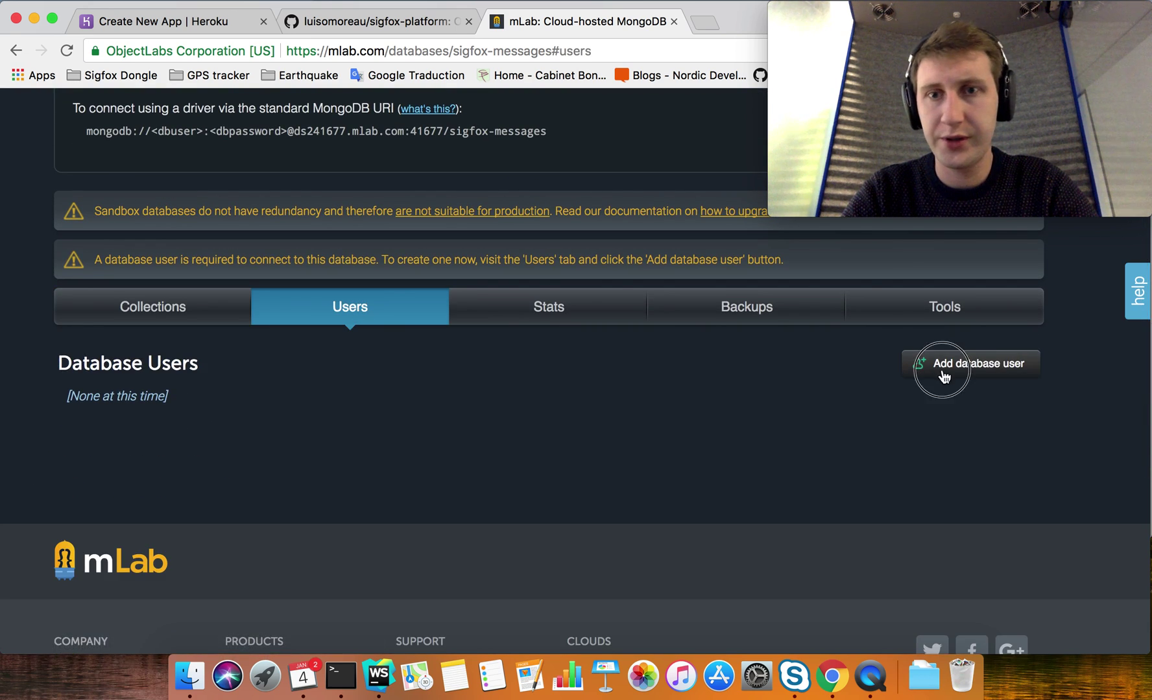
# Step: Create a read-write database user with a username and confirmed password
pyautogui.click(943, 371)
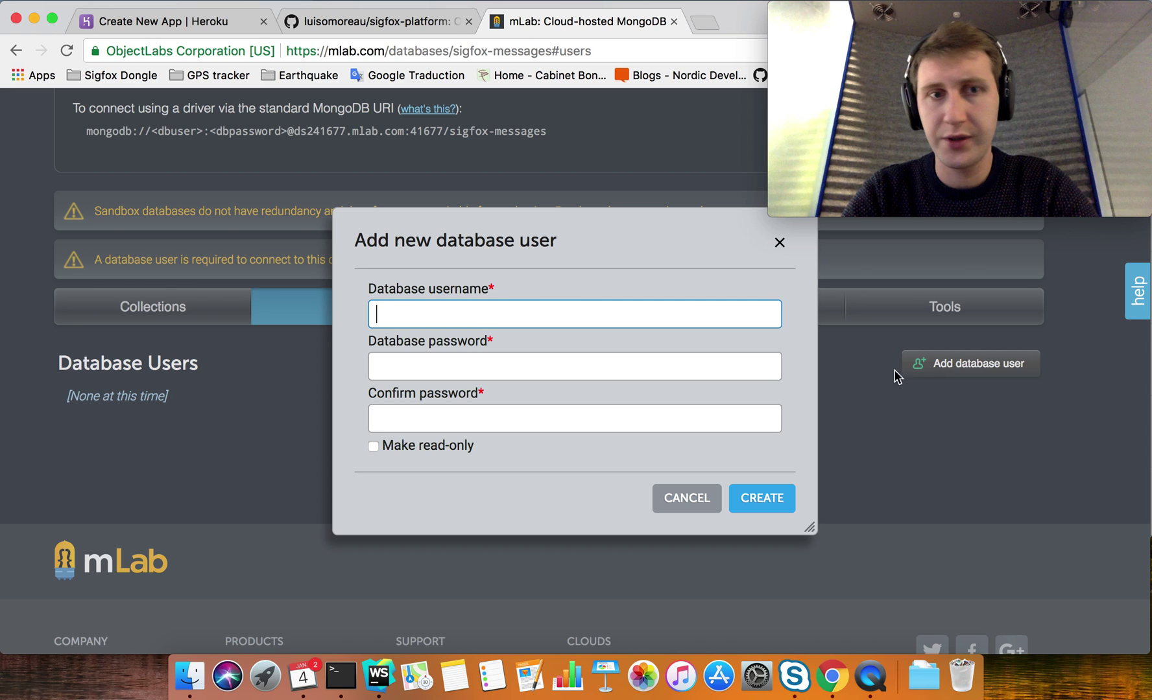
pyautogui.click(491, 317)
pyautogui.write('luis')
pyautogui.press('Down')
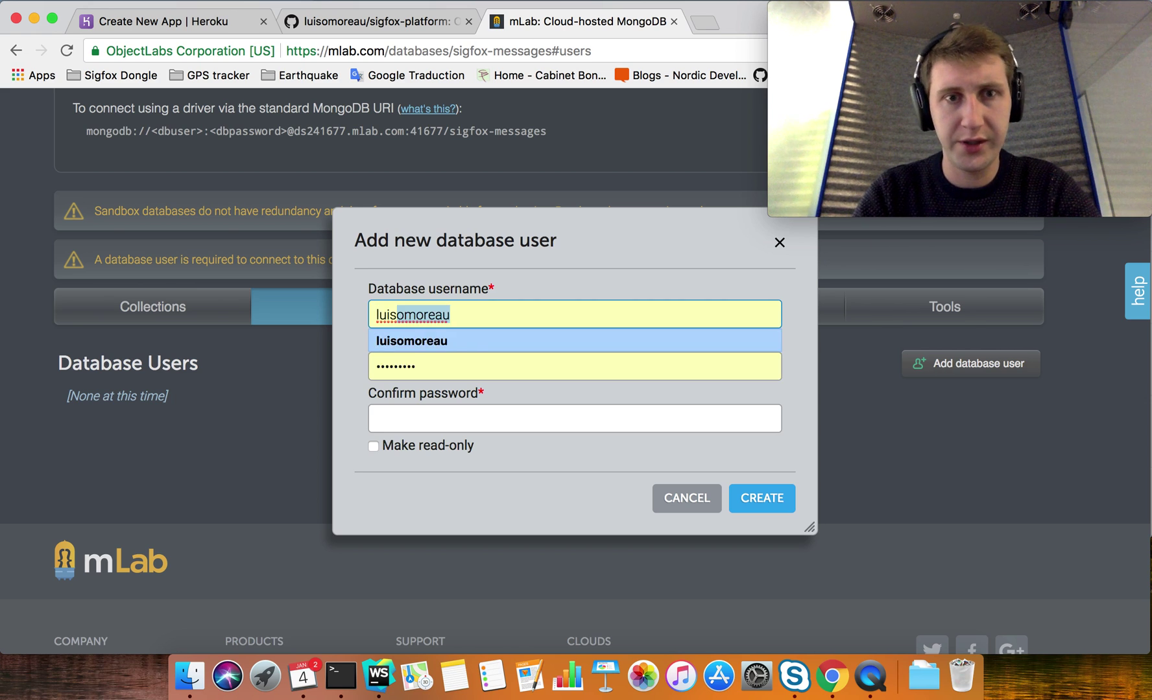
pyautogui.press('Return')
pyautogui.press('Tab')
pyautogui.write('•••')
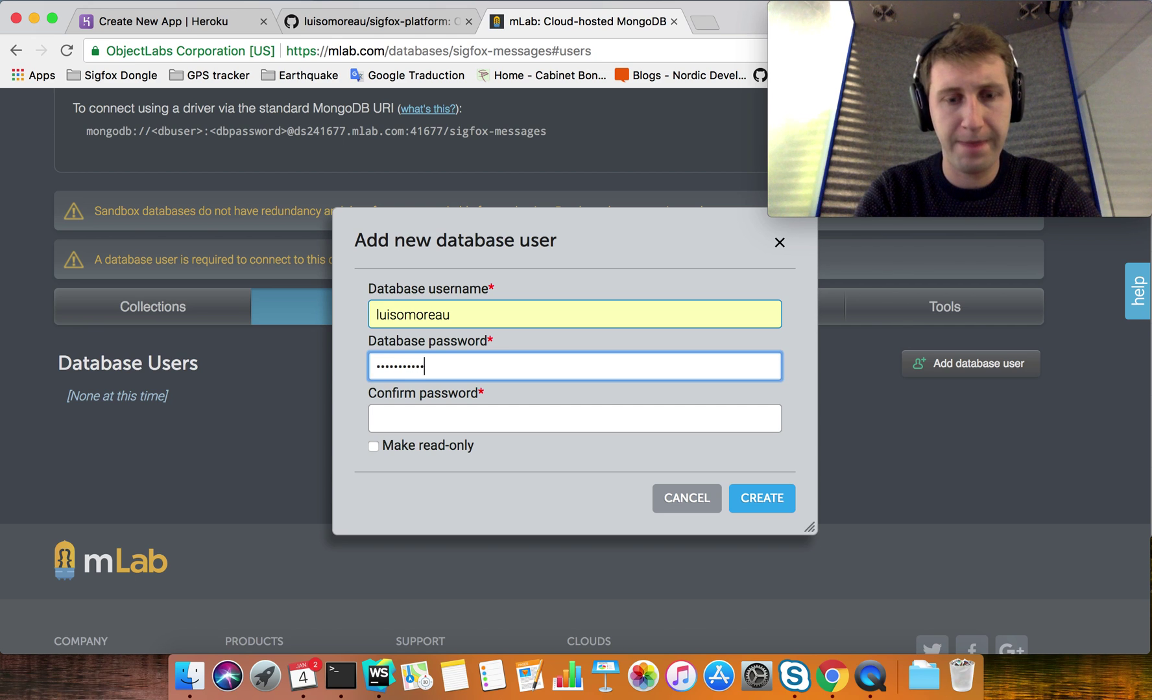
pyautogui.click(377, 418)
pyautogui.write('•••••••••••')
pyautogui.click(754, 512)
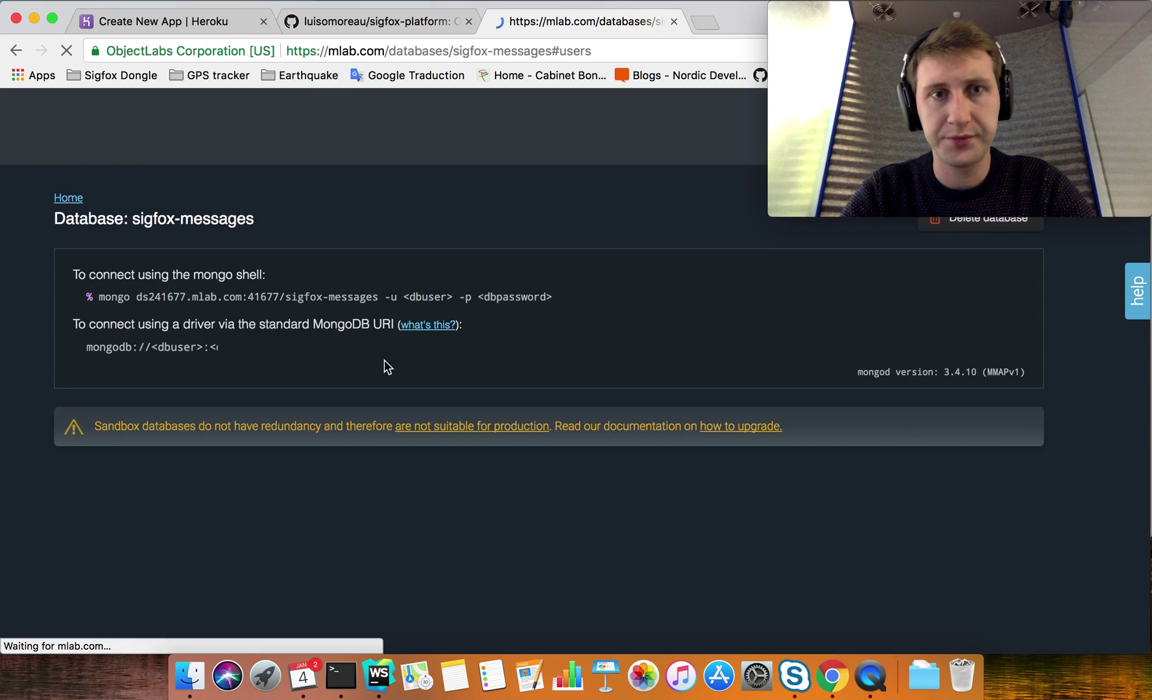
# Step: Select the database's full MongoDB connection URI
pyautogui.scroll(5, 374, 289)
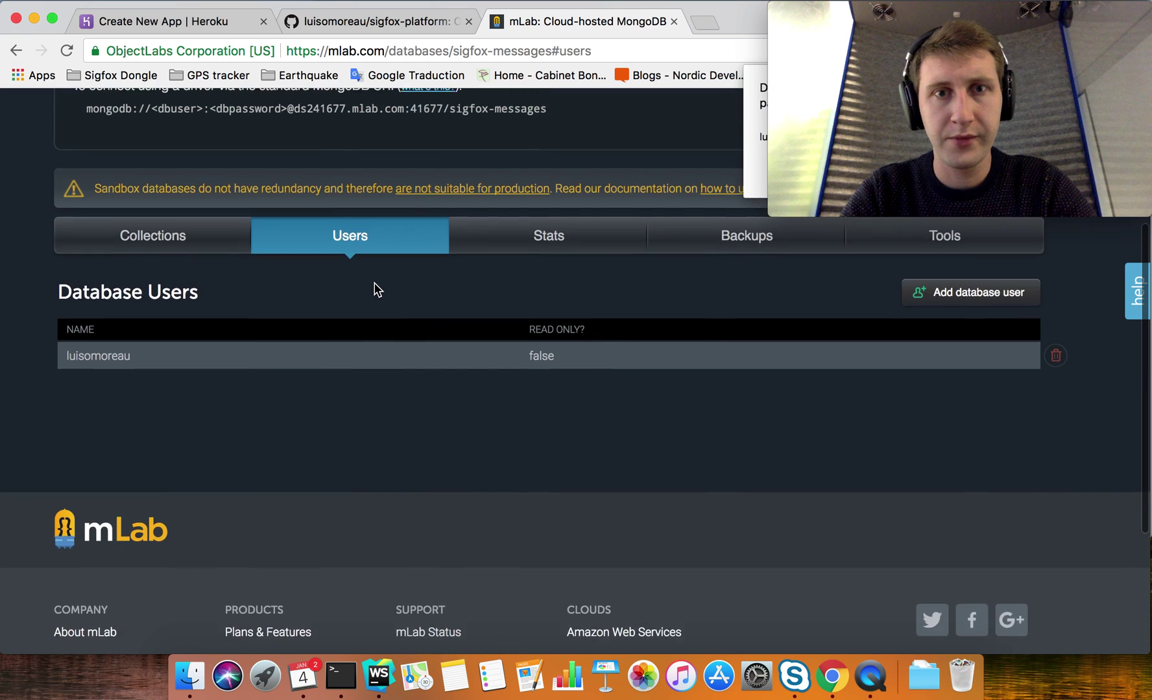
pyautogui.scroll(3, 375, 289)
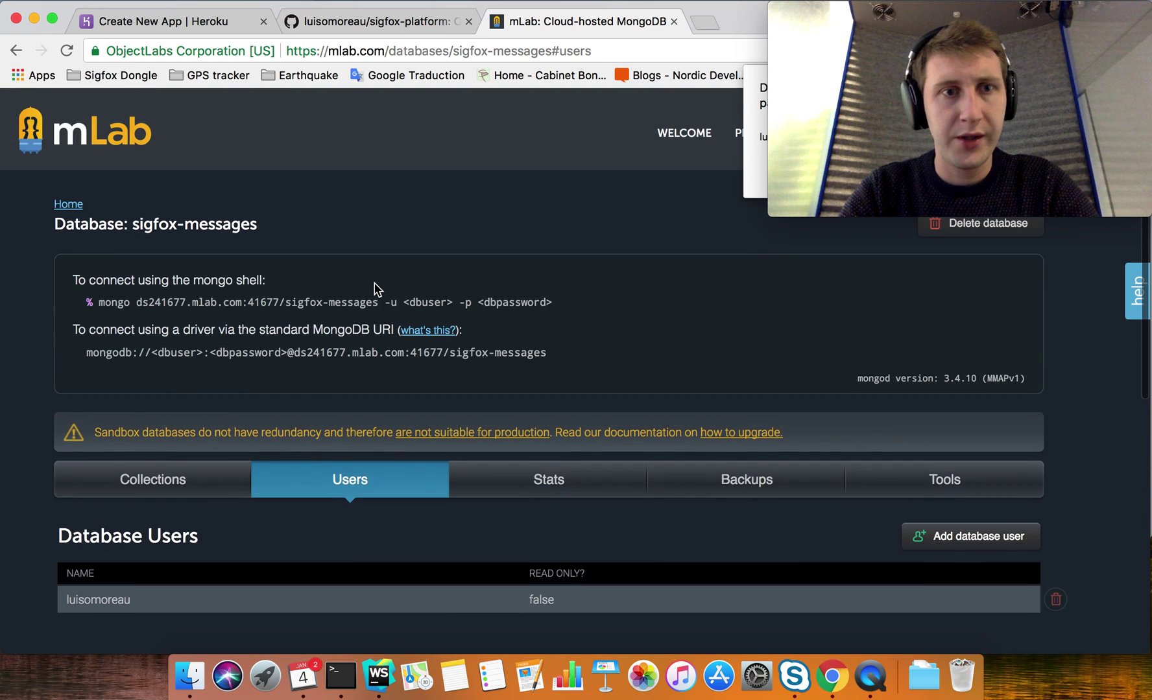
pyautogui.tripleClick(88, 353)
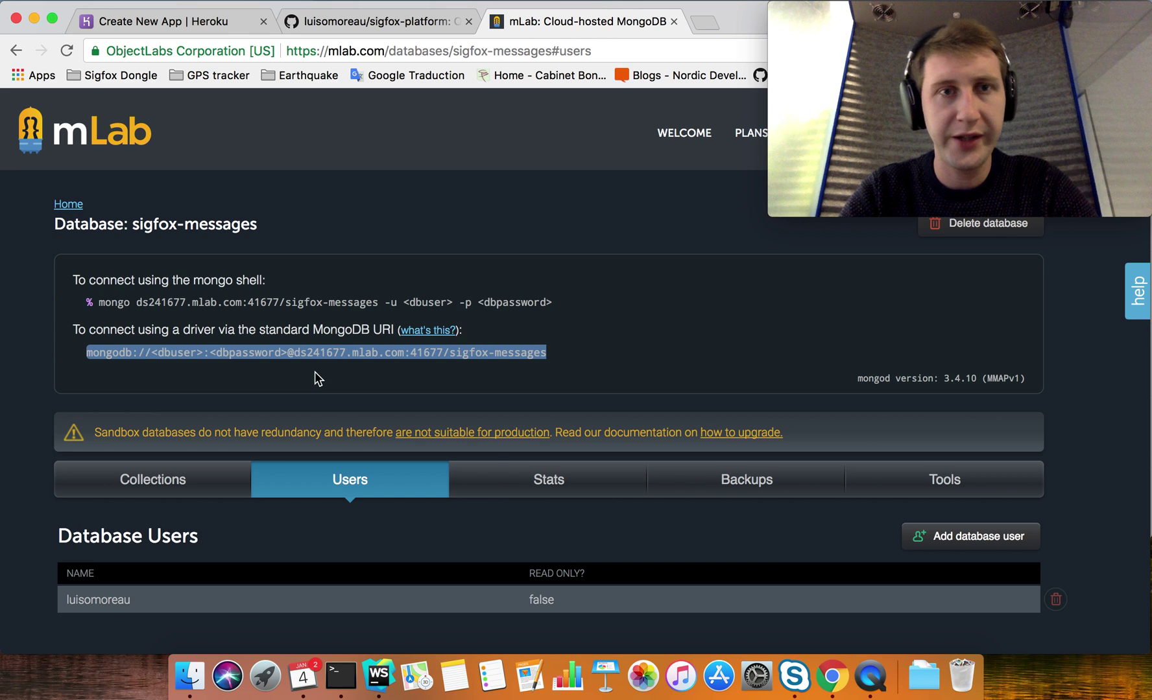
# Step: Open the sigfox-platform app's dashboard Overview from the Heroku deploy-success page
pyautogui.click(207, 22)
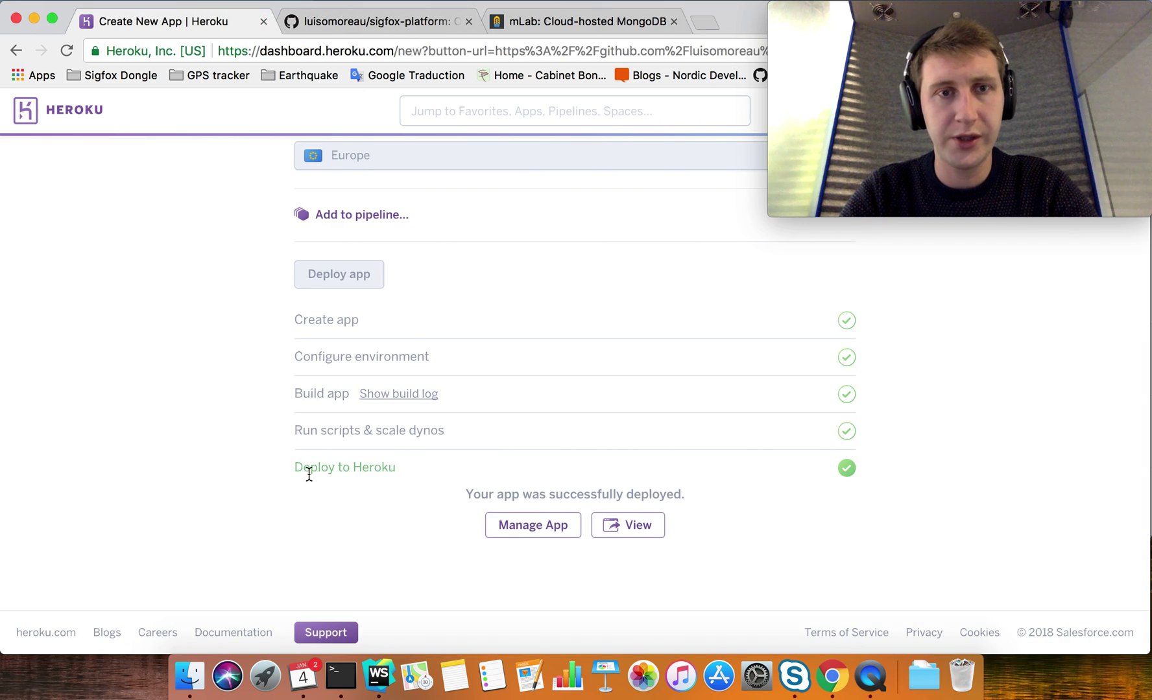
pyautogui.scroll(1, 216, 375)
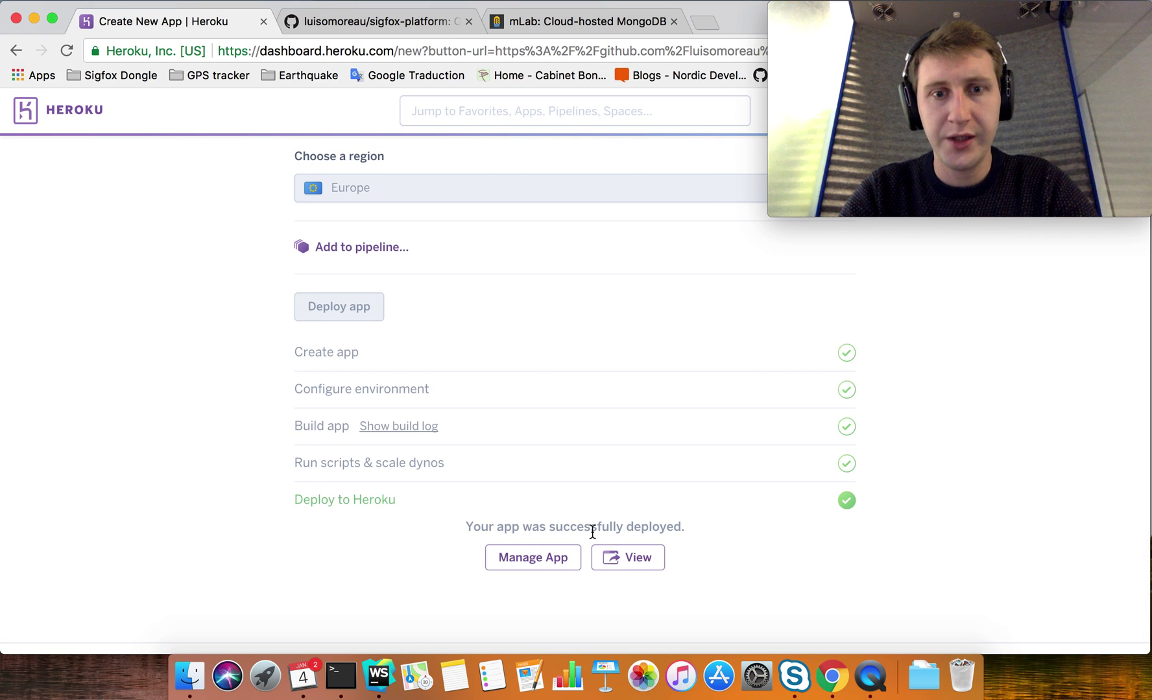
pyautogui.keyDown('super'); pyautogui.click(540, 566); pyautogui.keyUp('super')
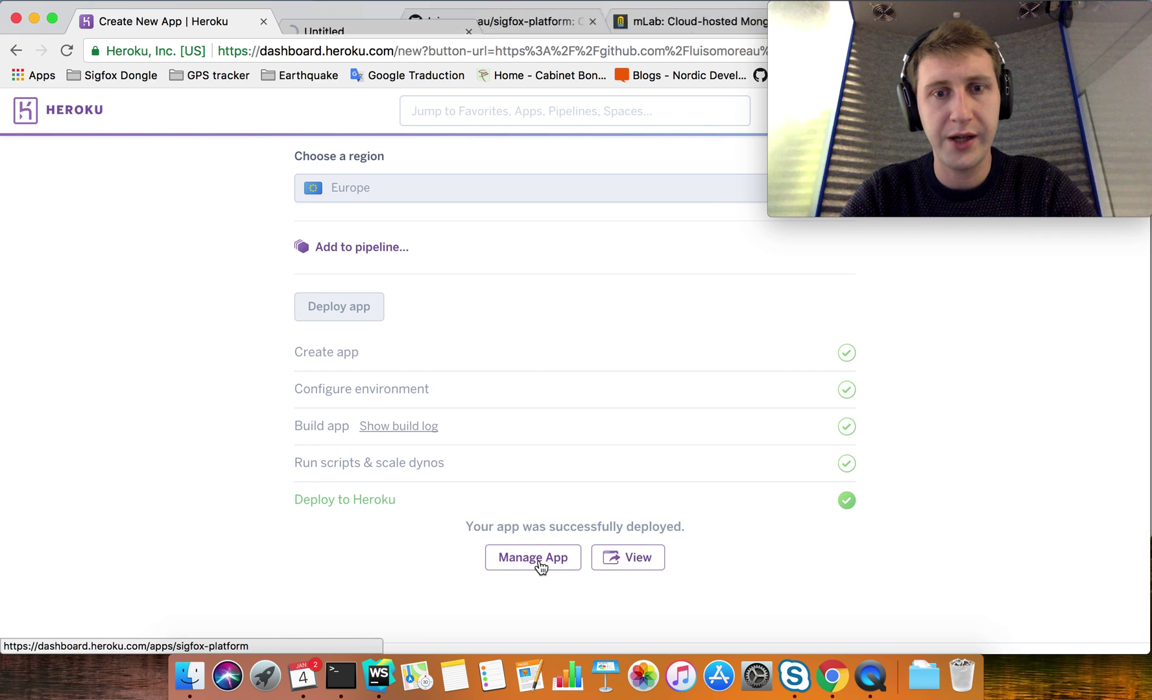
pyautogui.click(328, 28)
pyautogui.moveTo(1136, 18)
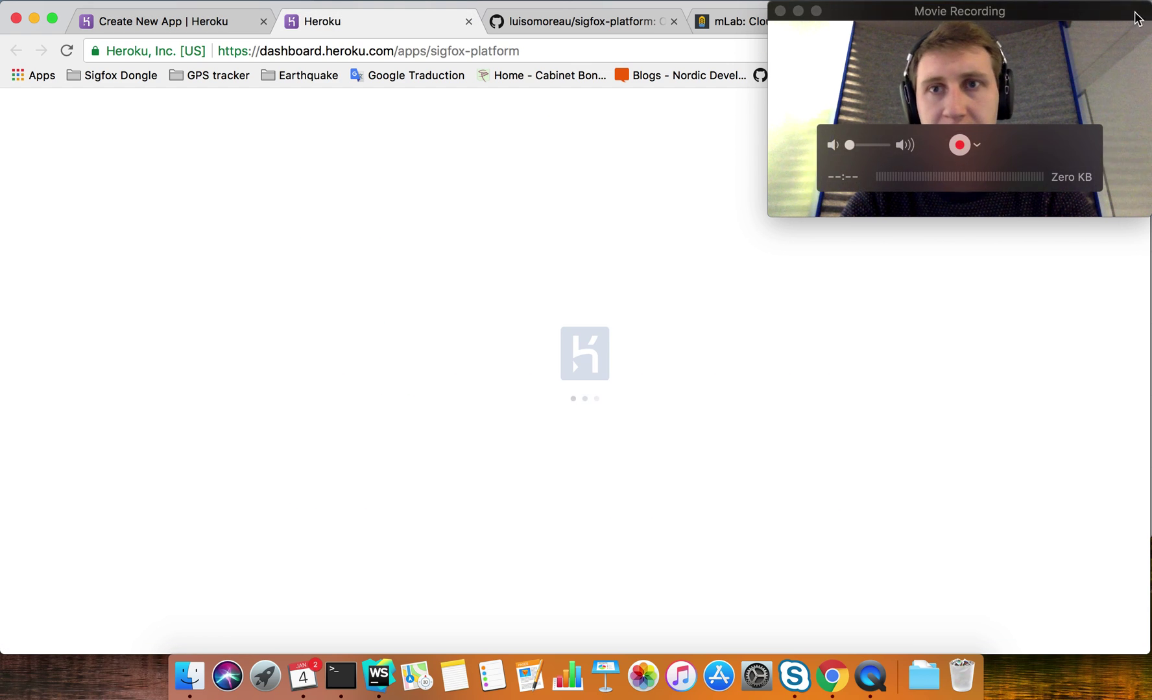
pyautogui.moveTo(1101, 13); pyautogui.dragTo(1117, 452)
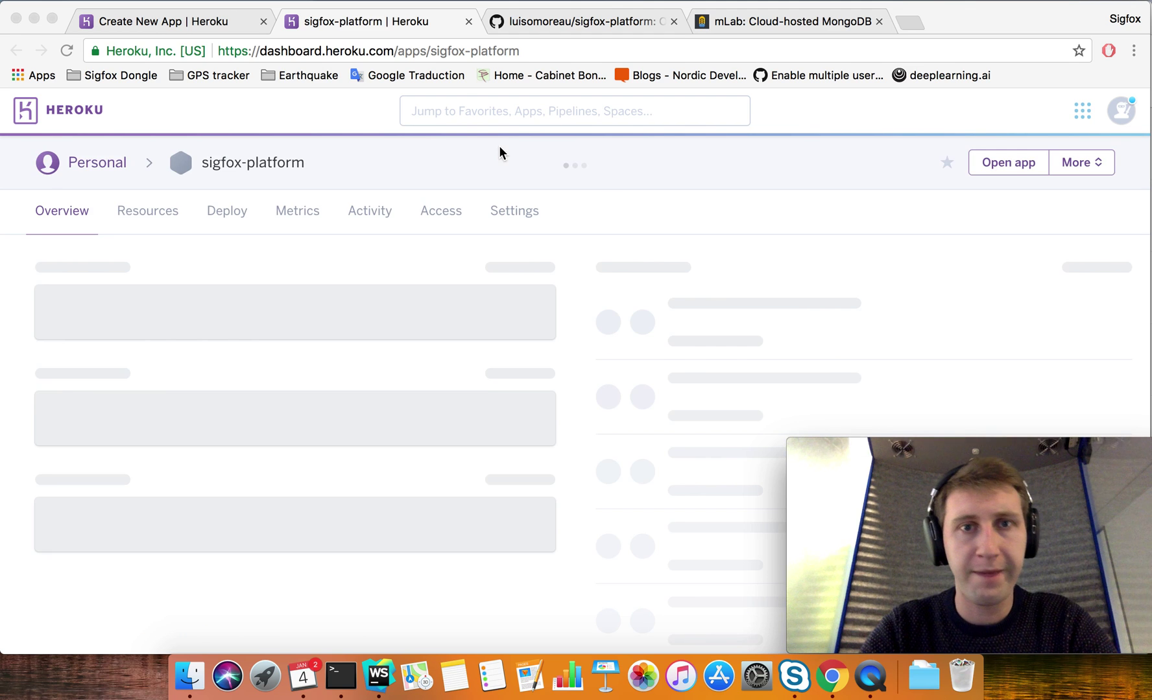
# Step: Reveal sigfox-platform's config vars and paste the mLab connection URI as a new value
pyautogui.click(504, 214)
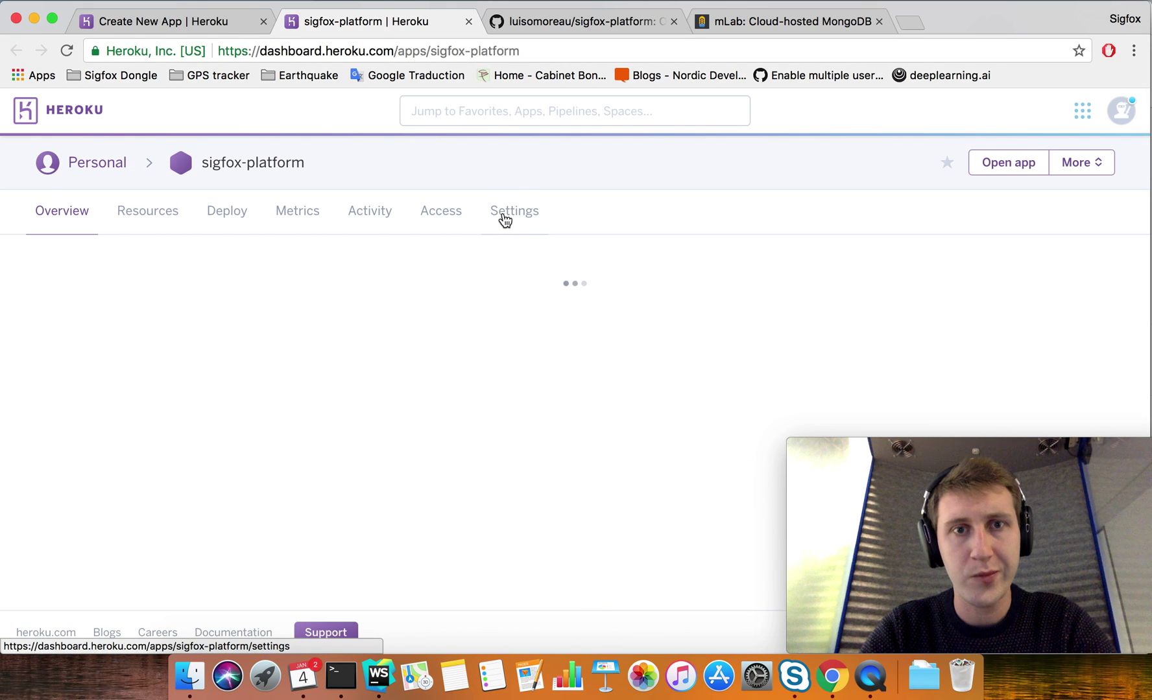
pyautogui.click(473, 415)
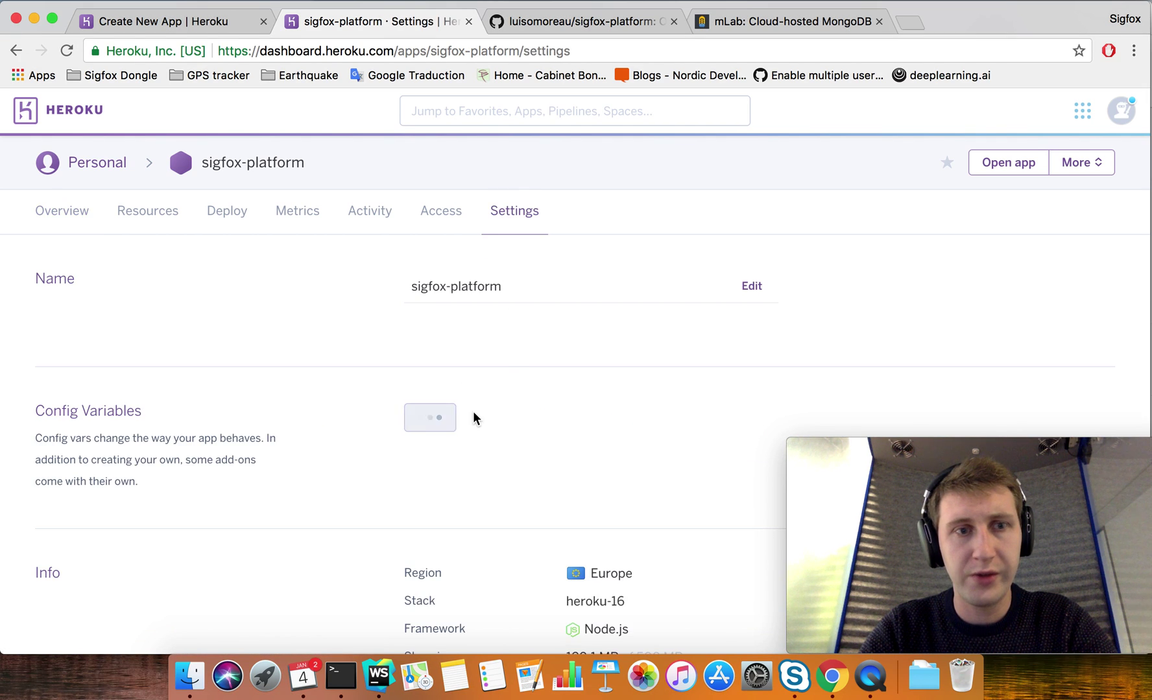
pyautogui.scroll(-3, 472, 415)
pyautogui.click(466, 441)
pyautogui.scroll(-2, 466, 443)
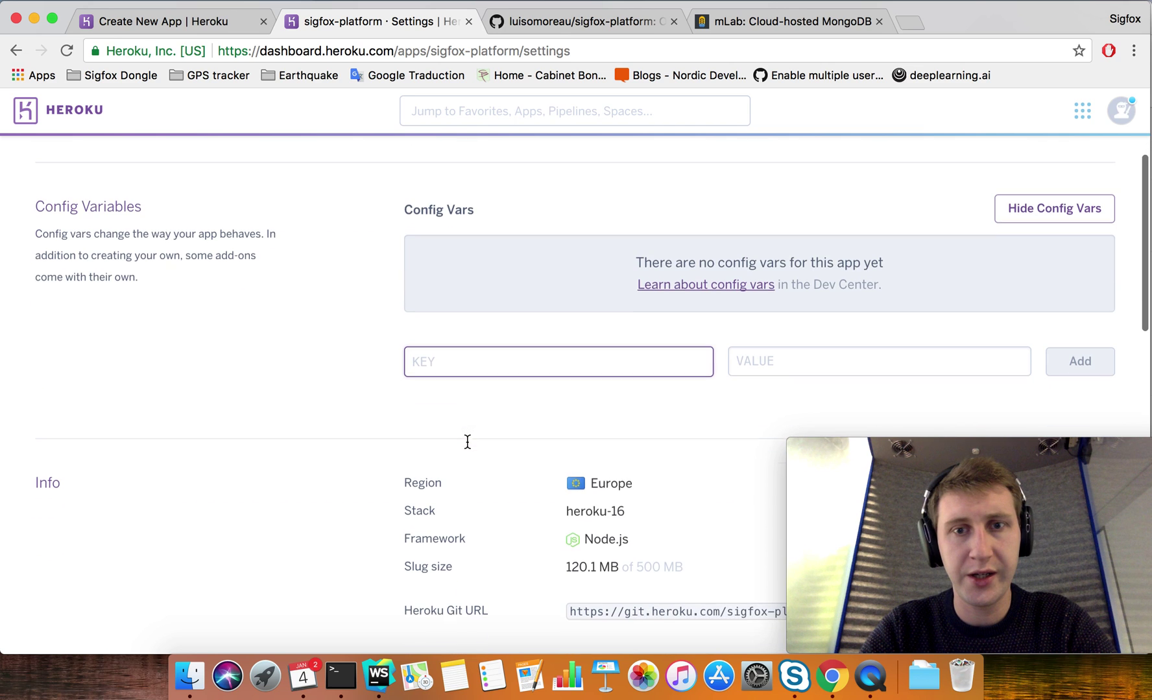
pyautogui.click(765, 363)
pyautogui.press('super+v')
# Step: Replace the <dbuser>:<dbpassword> placeholders in the URI with the database user's credentials
pyautogui.click(765, 360)
pyautogui.click(879, 358)
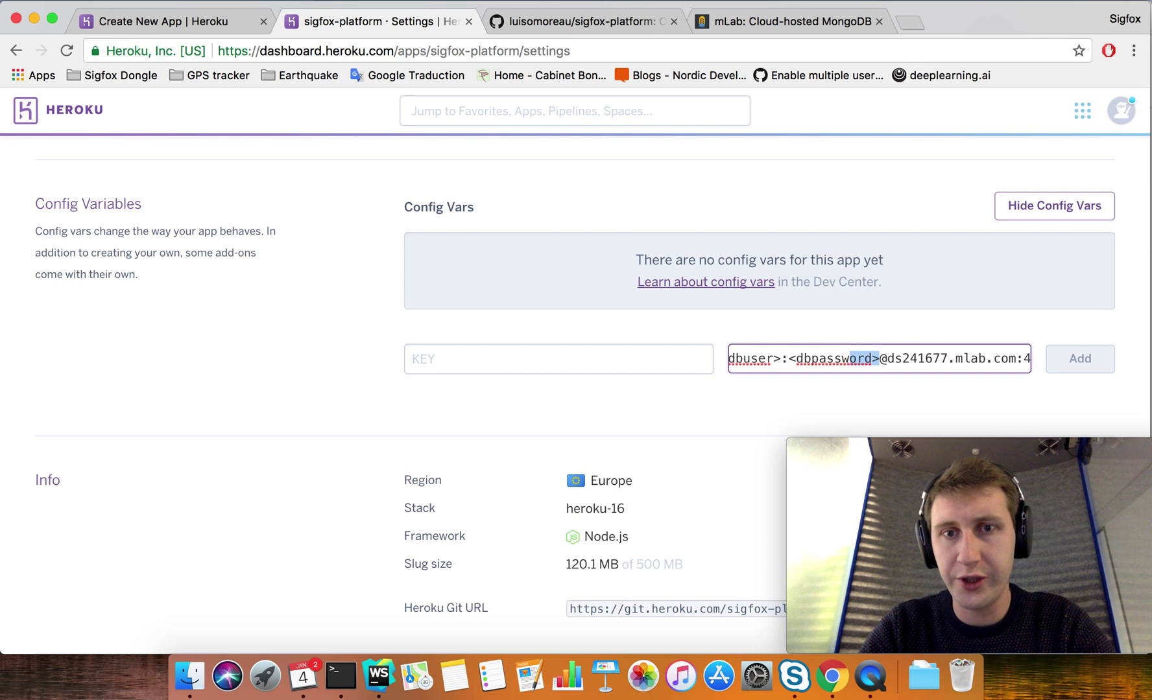
pyautogui.hotkey('shift', 'Left')
pyautogui.hotkey('shift', 'Left')
pyautogui.hotkey('shift', 'Left')
pyautogui.hotkey('shift', 'Left')
pyautogui.hotkey('shift', 'Left')
pyautogui.hotkey('shift', 'Right')
pyautogui.press('BackSpace')
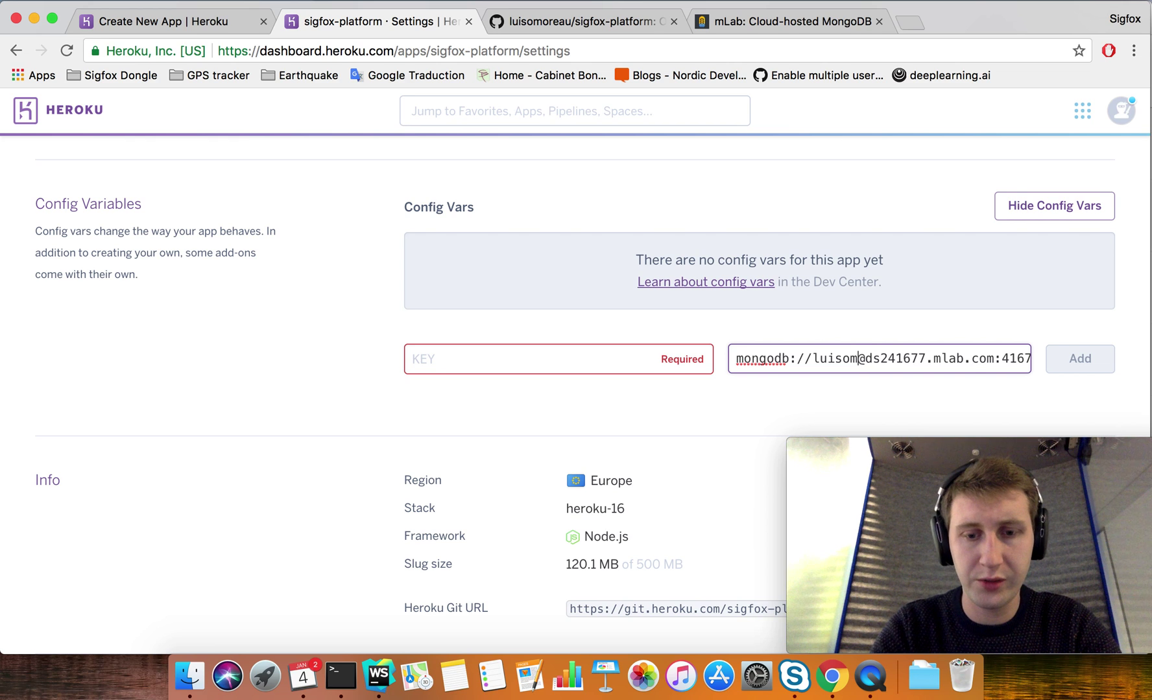
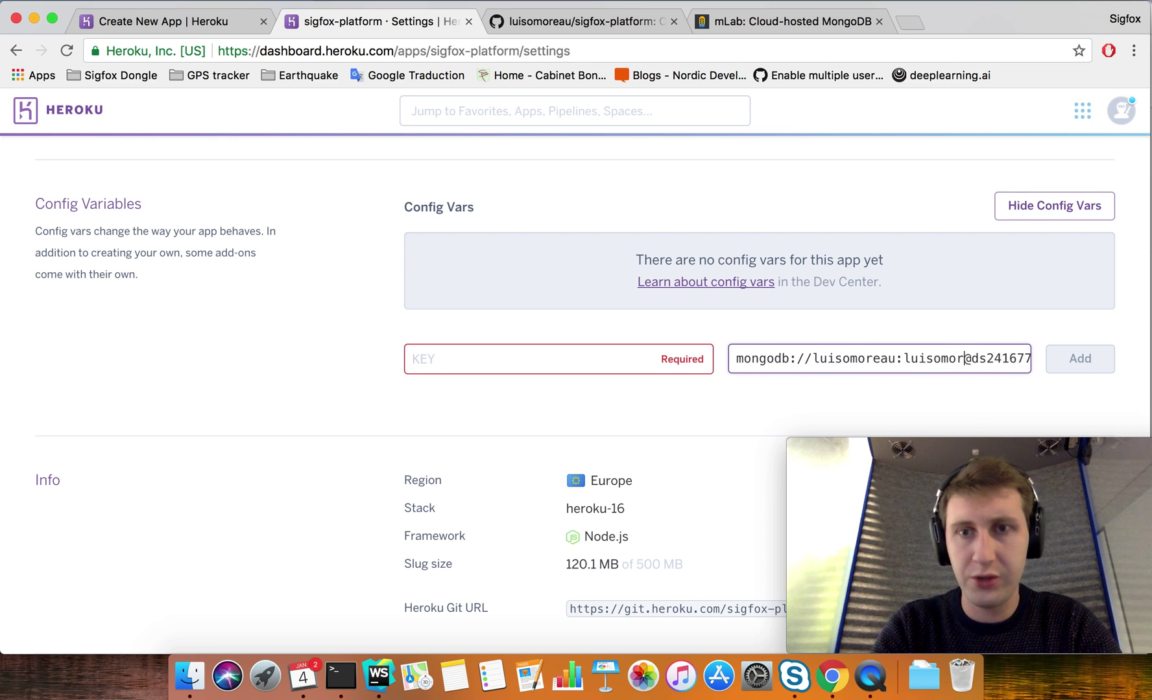
# Step: Name the config var MONGODB_URI, checking the GitHub README, and add it
pyautogui.click(555, 352)
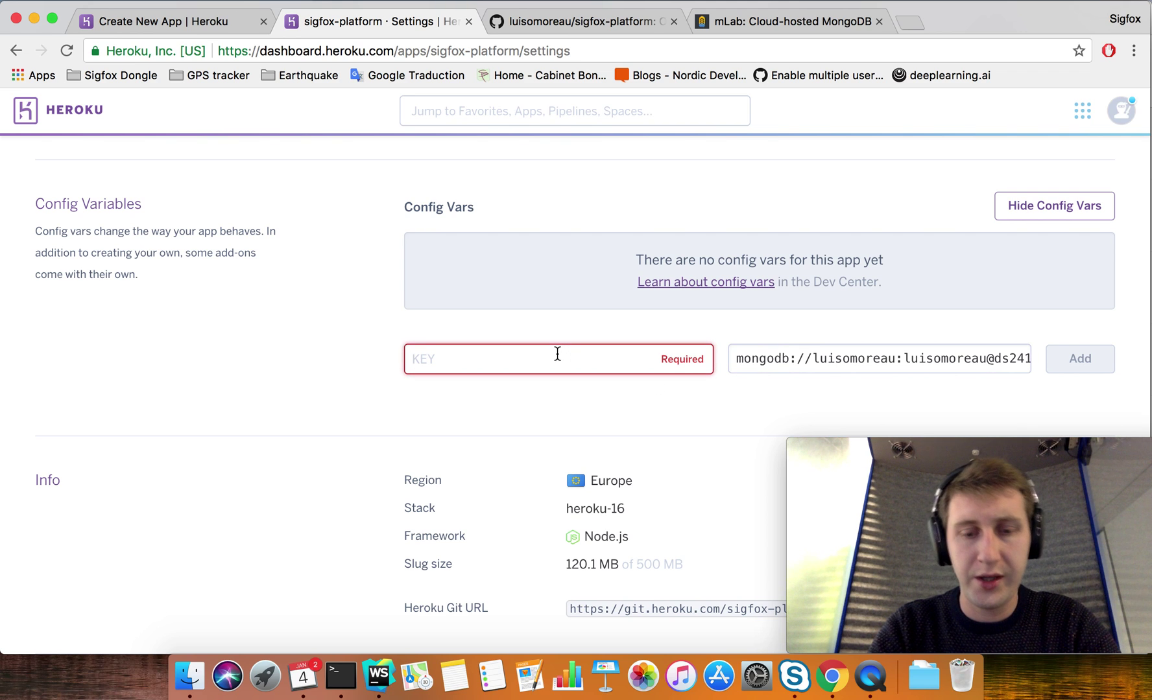
pyautogui.write('MONGODB_URI')
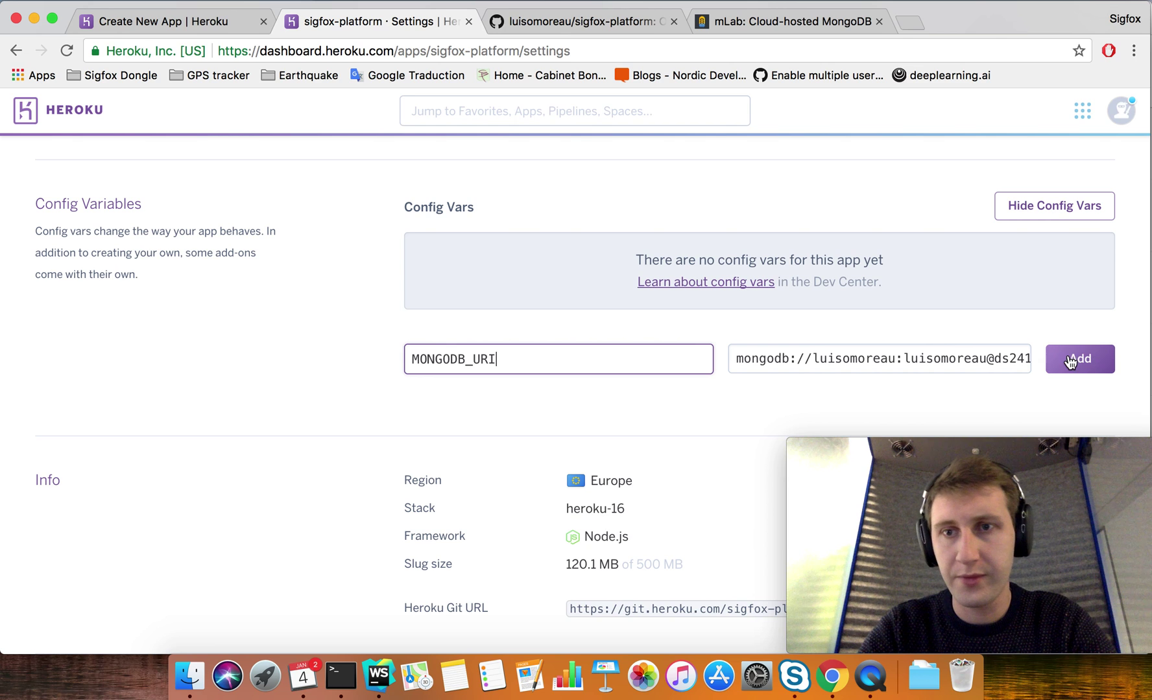
pyautogui.click(506, 360)
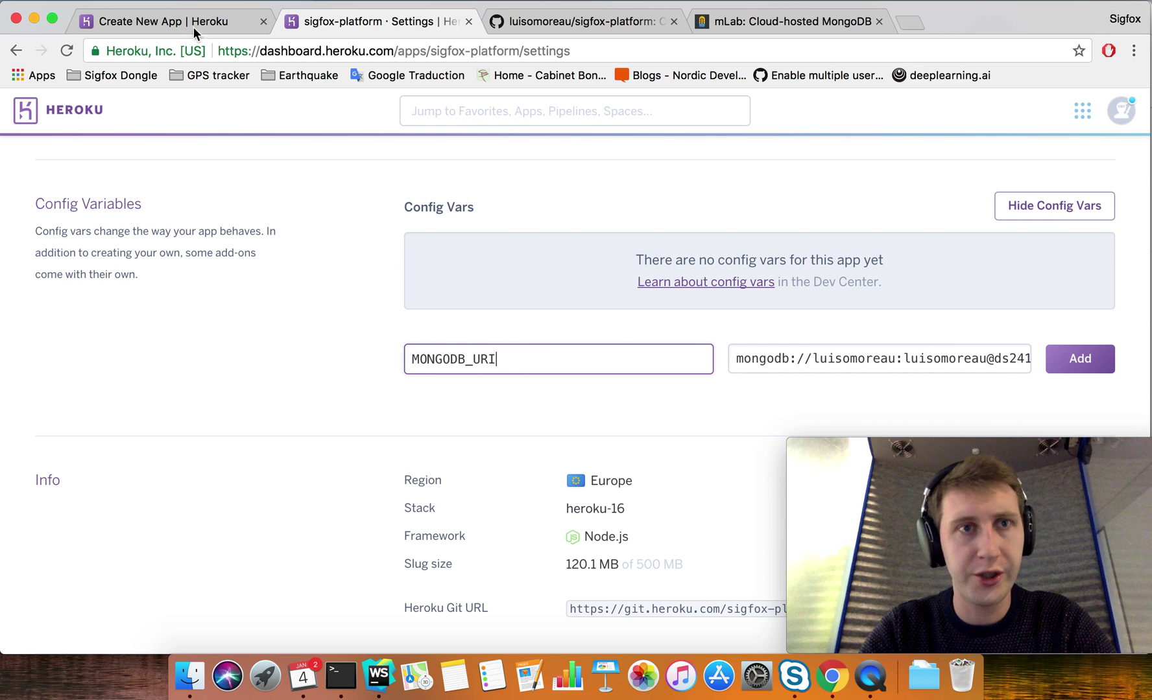
pyautogui.click(570, 22)
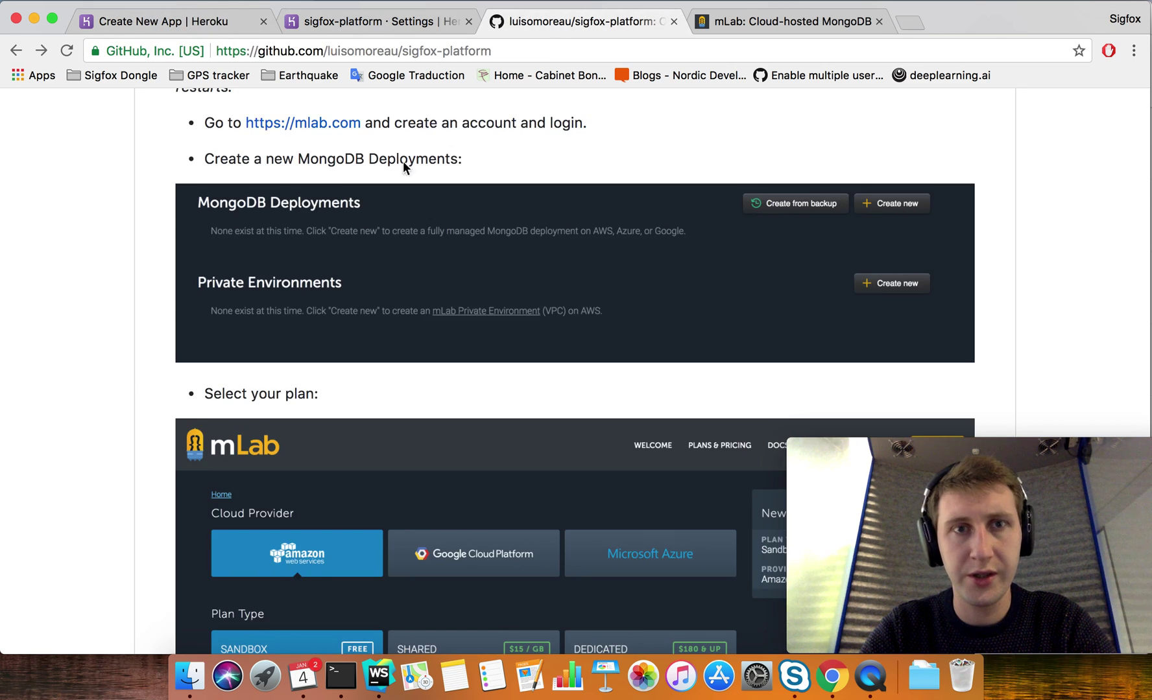
pyautogui.scroll(-2, 71, 512)
pyautogui.scroll(-20, 71, 509)
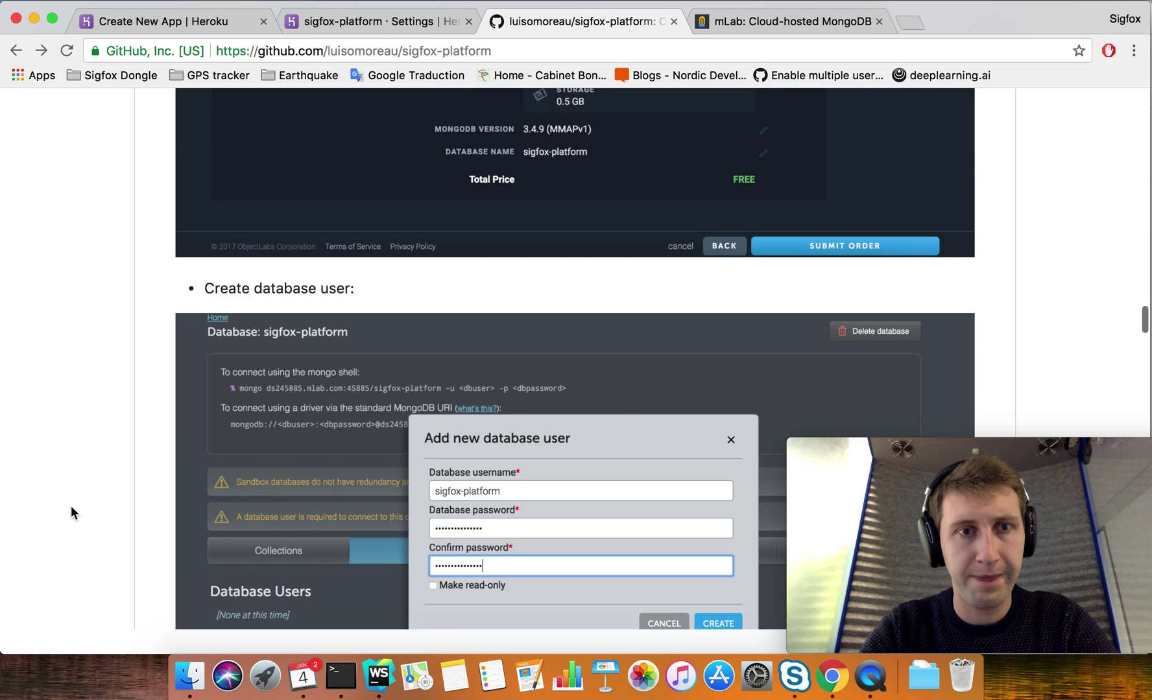
pyautogui.scroll(-20, 71, 512)
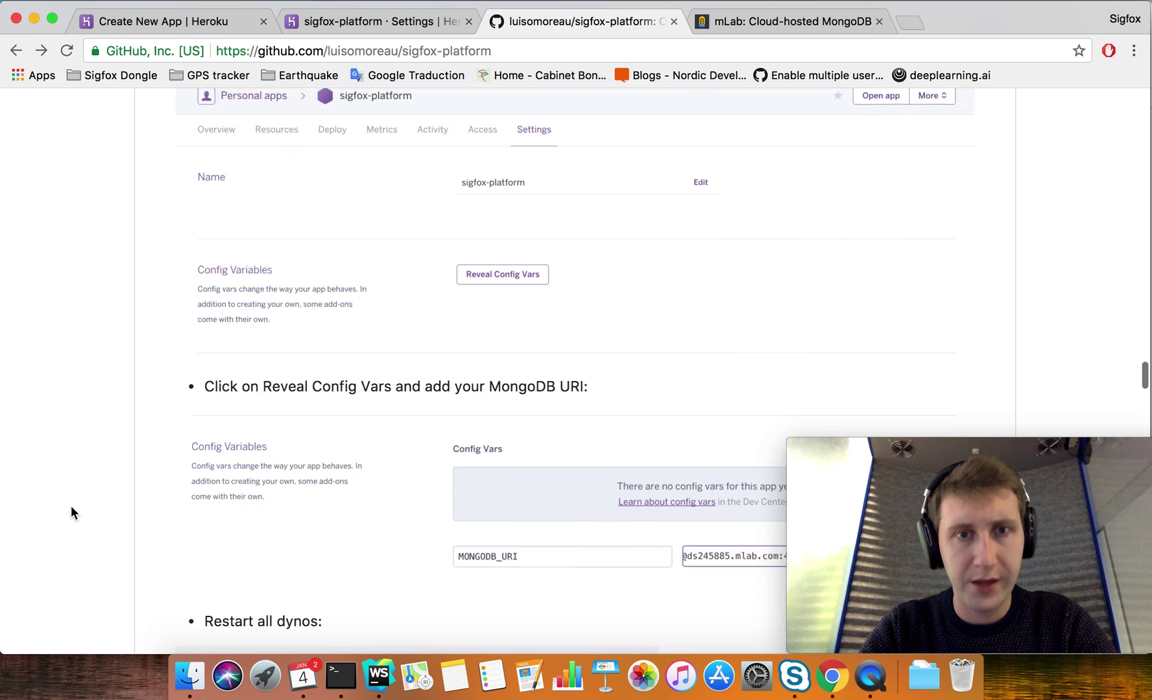
pyautogui.scroll(-5, 72, 512)
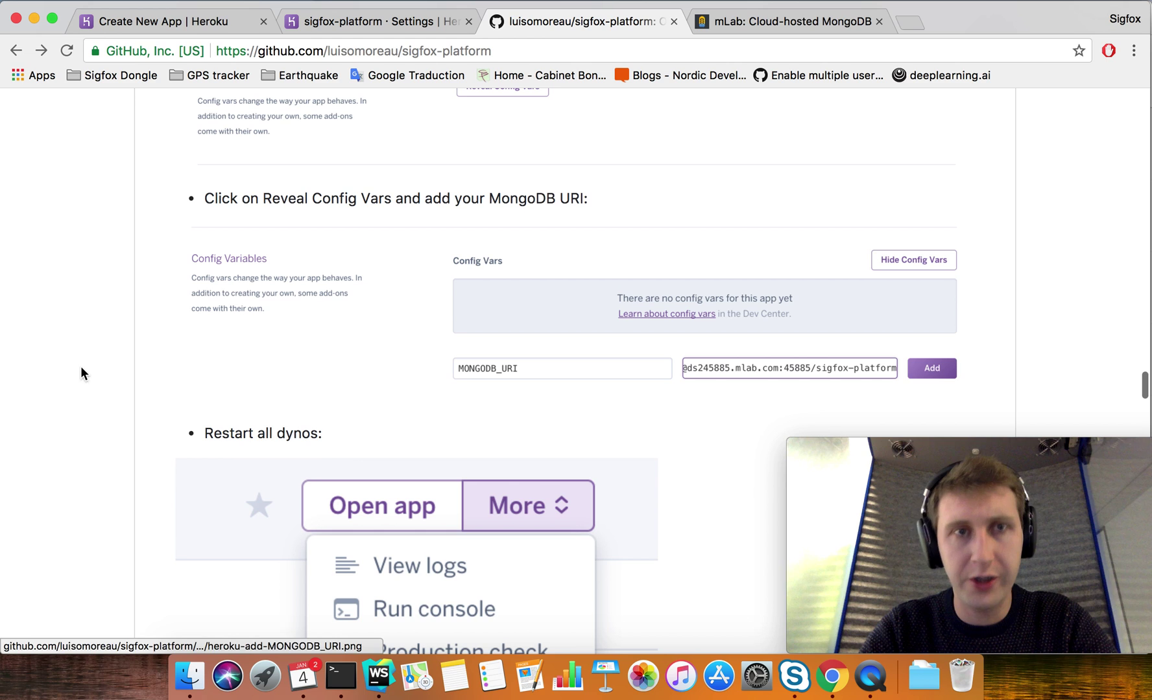
pyautogui.click(351, 23)
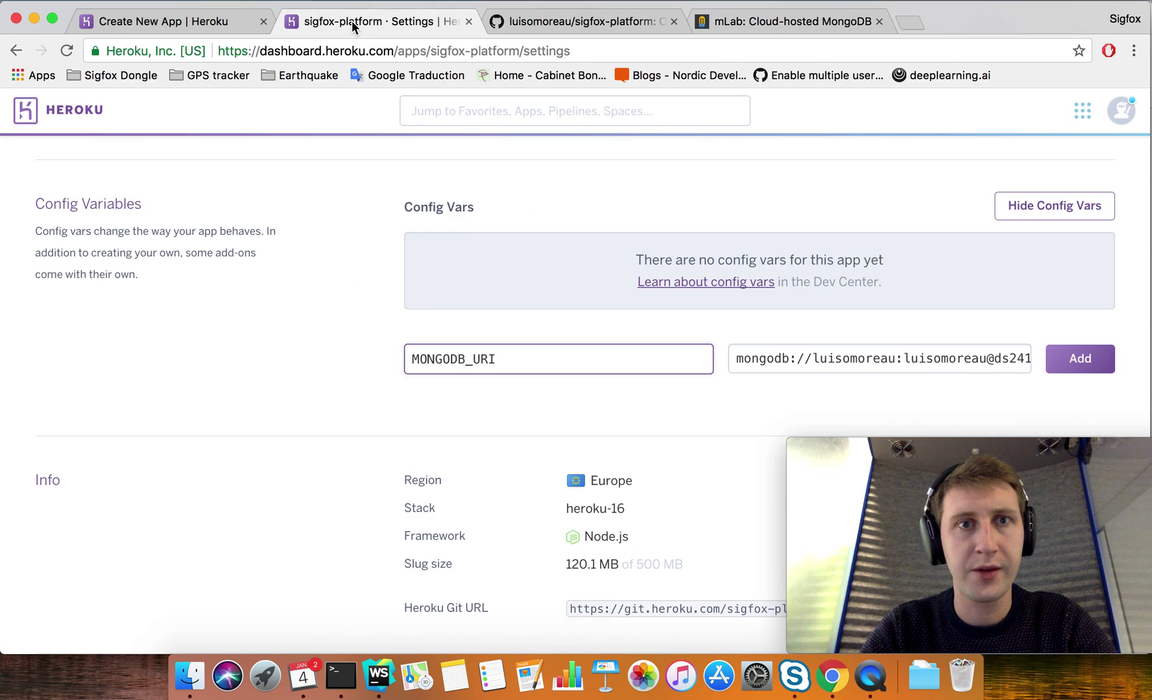
pyautogui.click(1073, 362)
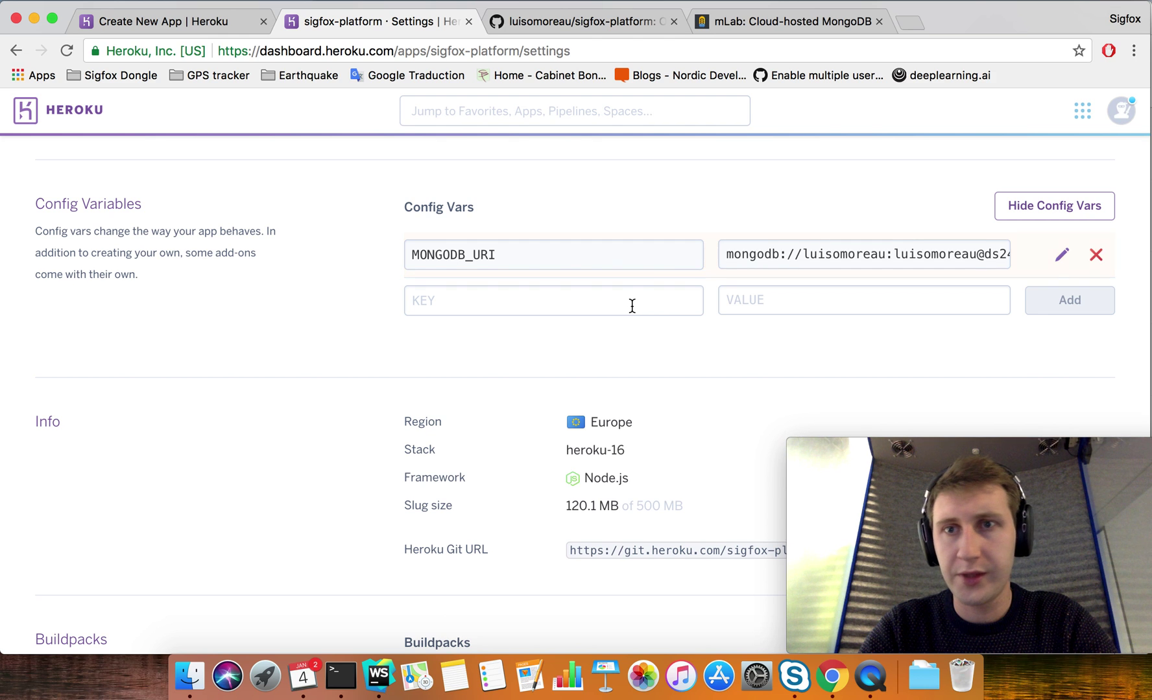
# Step: Restart all of sigfox-platform's dynos from the More menu
pyautogui.scroll(5, 803, 188)
pyautogui.click(1070, 169)
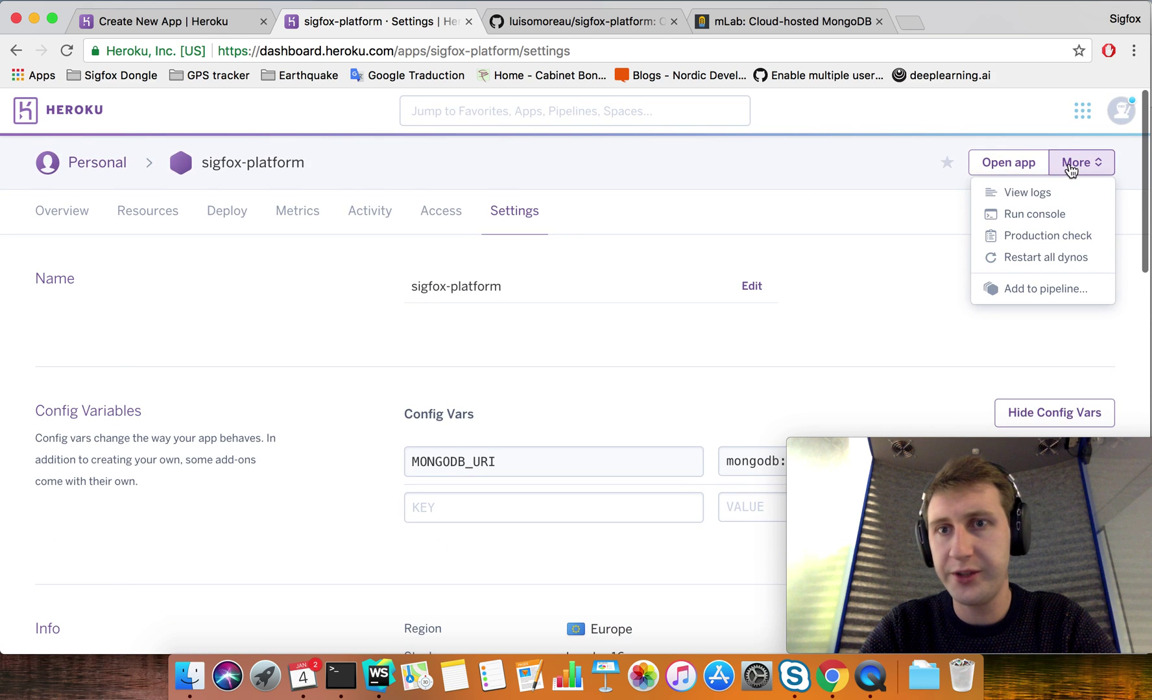
pyautogui.click(1036, 258)
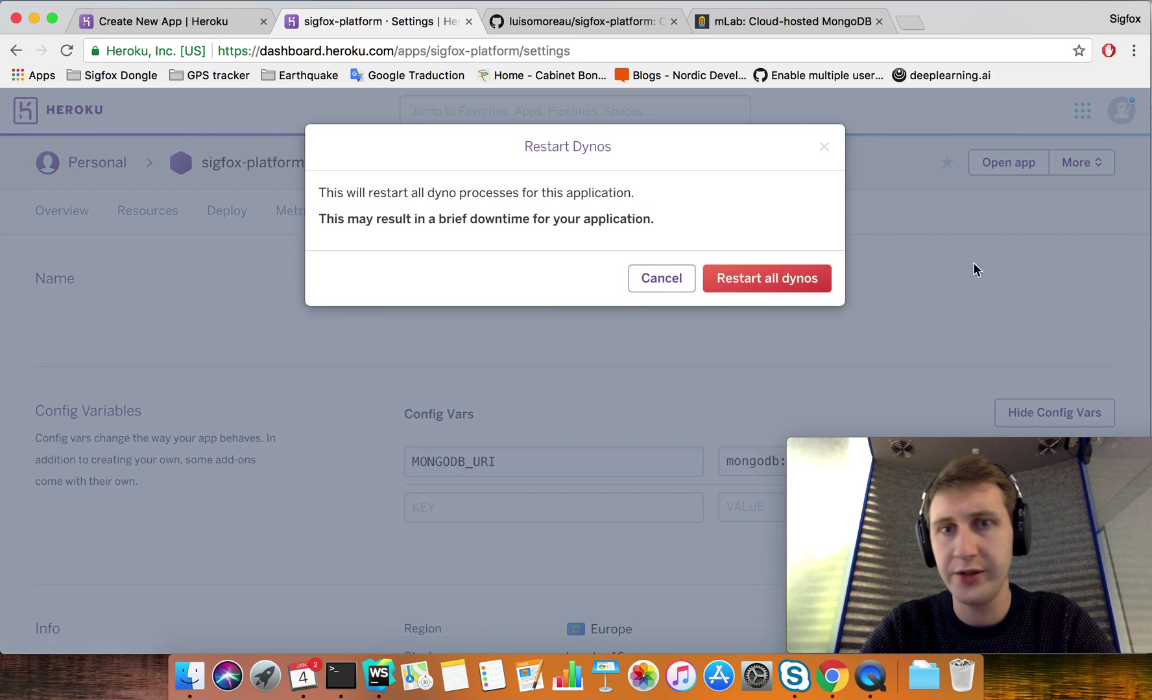
pyautogui.click(730, 285)
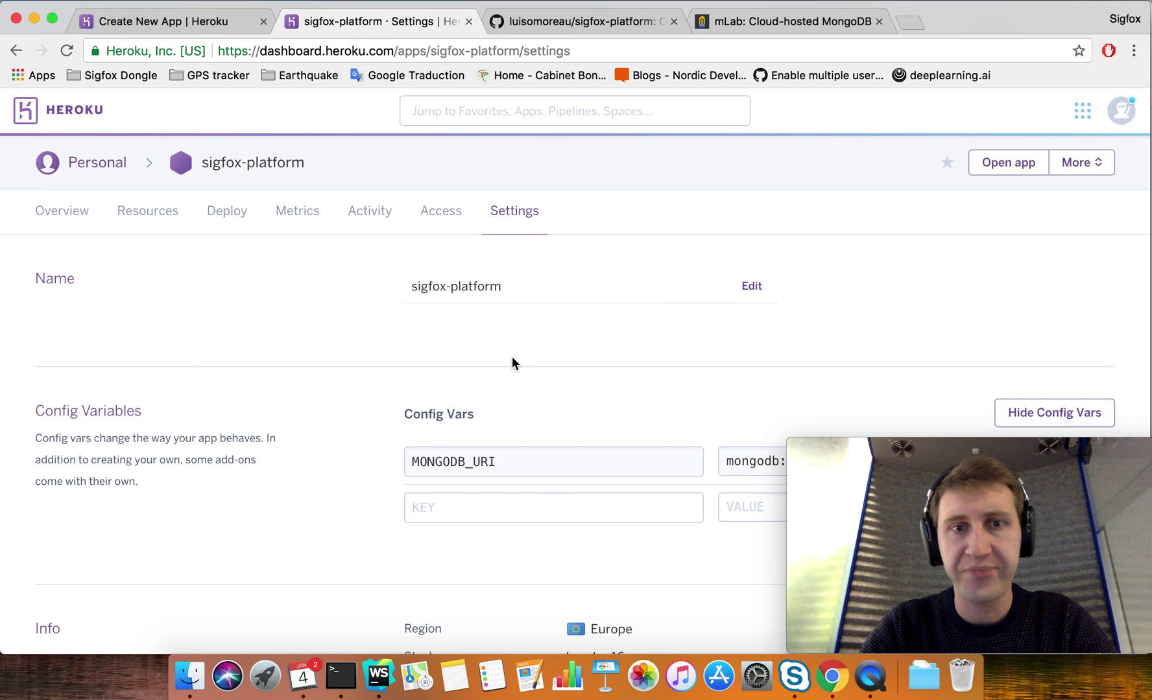
pyautogui.scroll(-5, 324, 344)
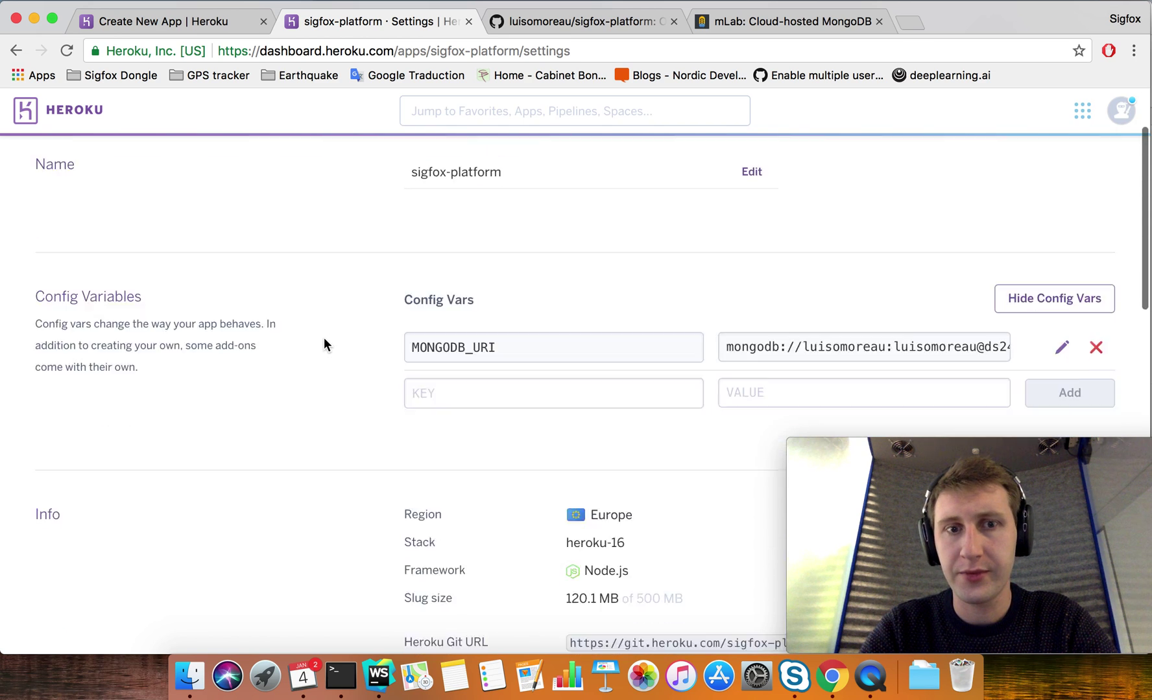
pyautogui.scroll(5, 324, 343)
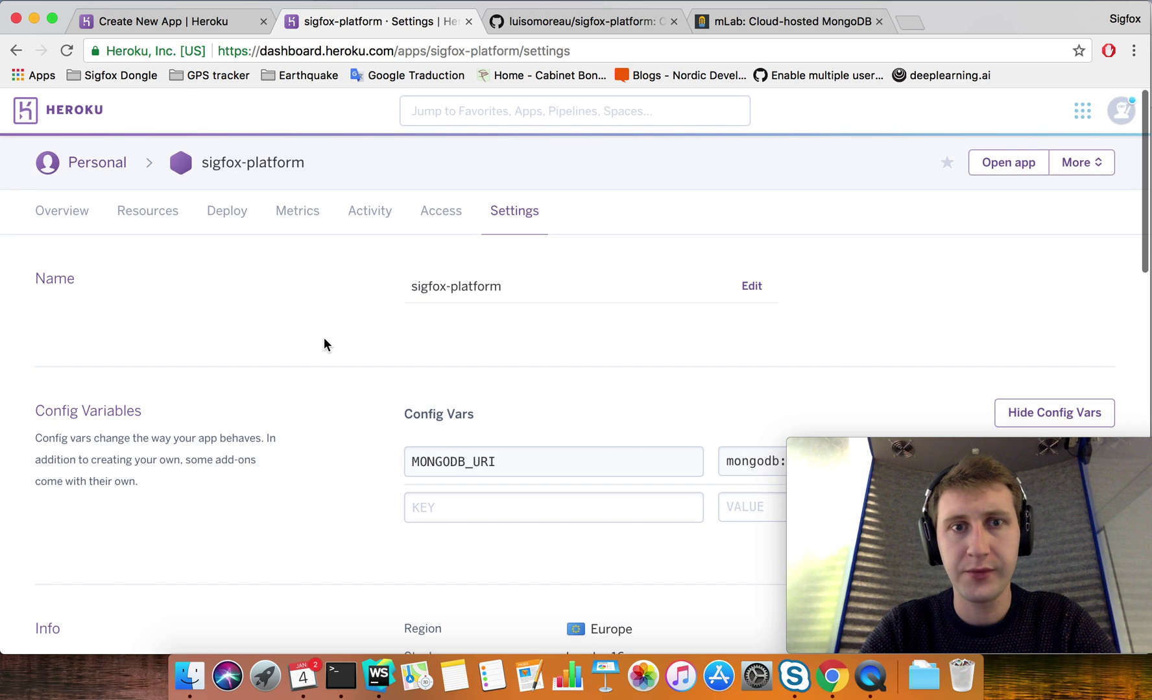
# Step: View the app overview's latest activity, then go back to the successful deploy page
pyautogui.click(149, 23)
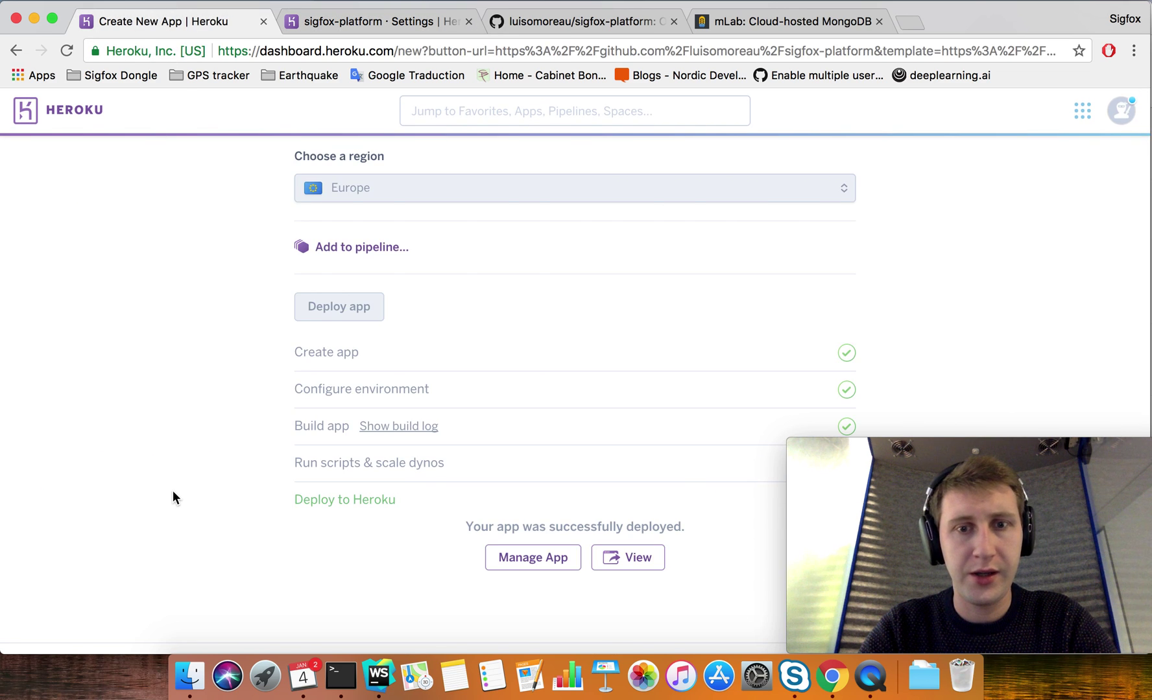
pyautogui.click(384, 28)
pyautogui.click(1078, 164)
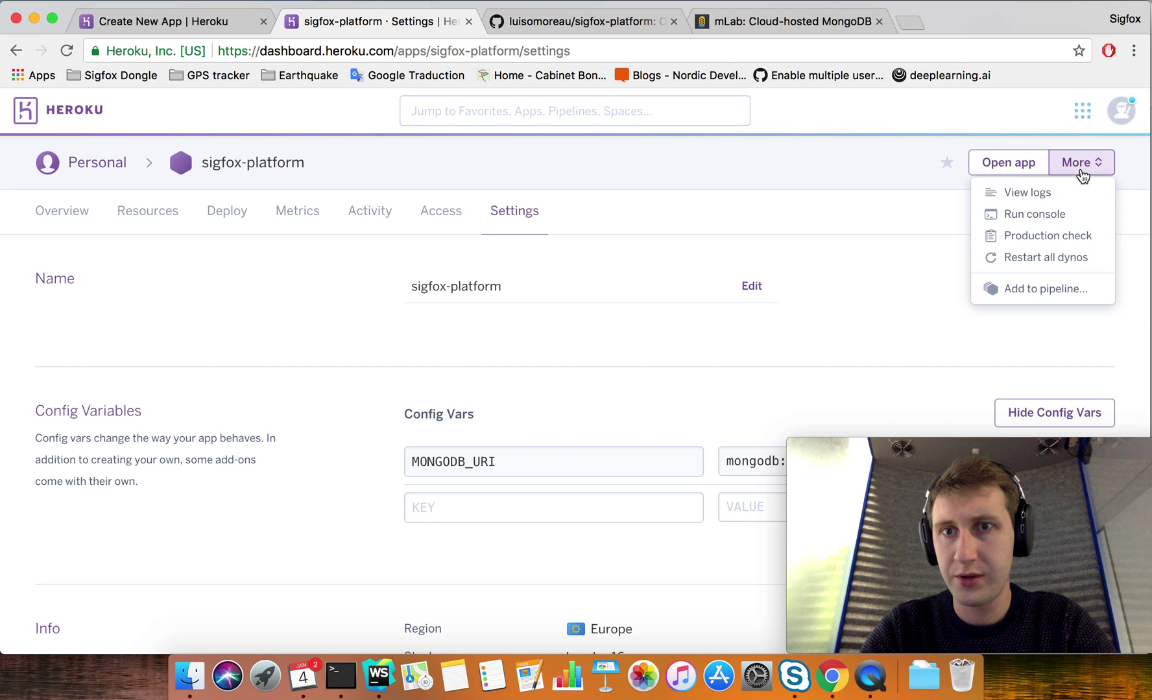
pyautogui.click(79, 207)
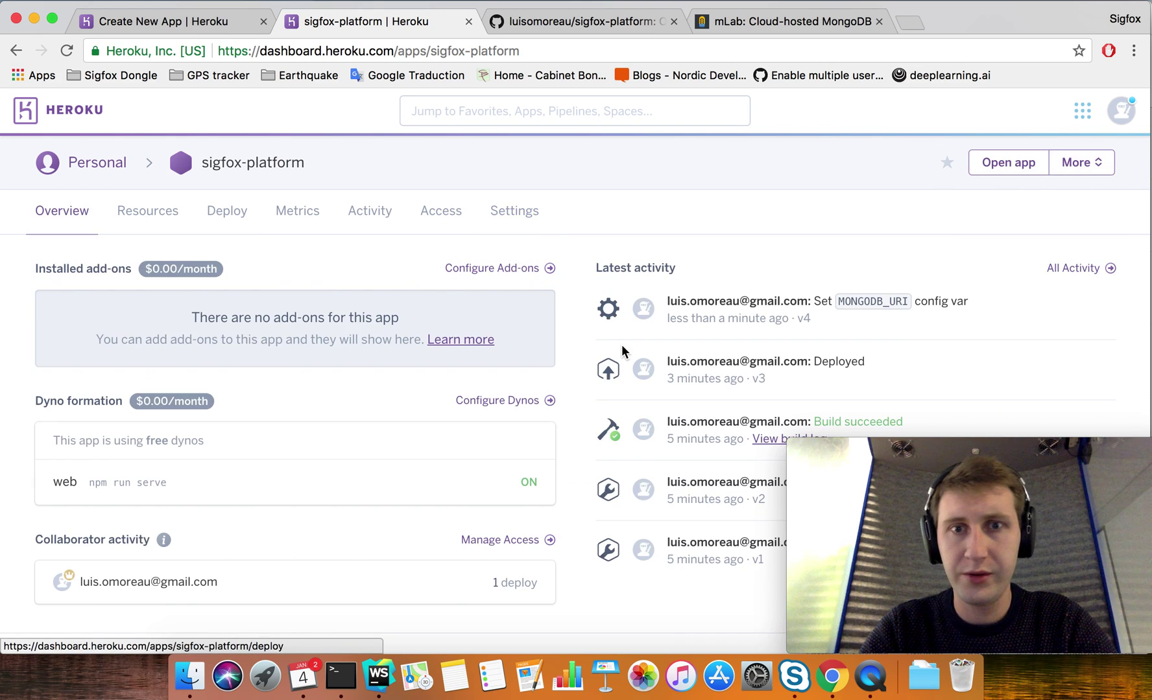
pyautogui.scroll(-1, 907, 313)
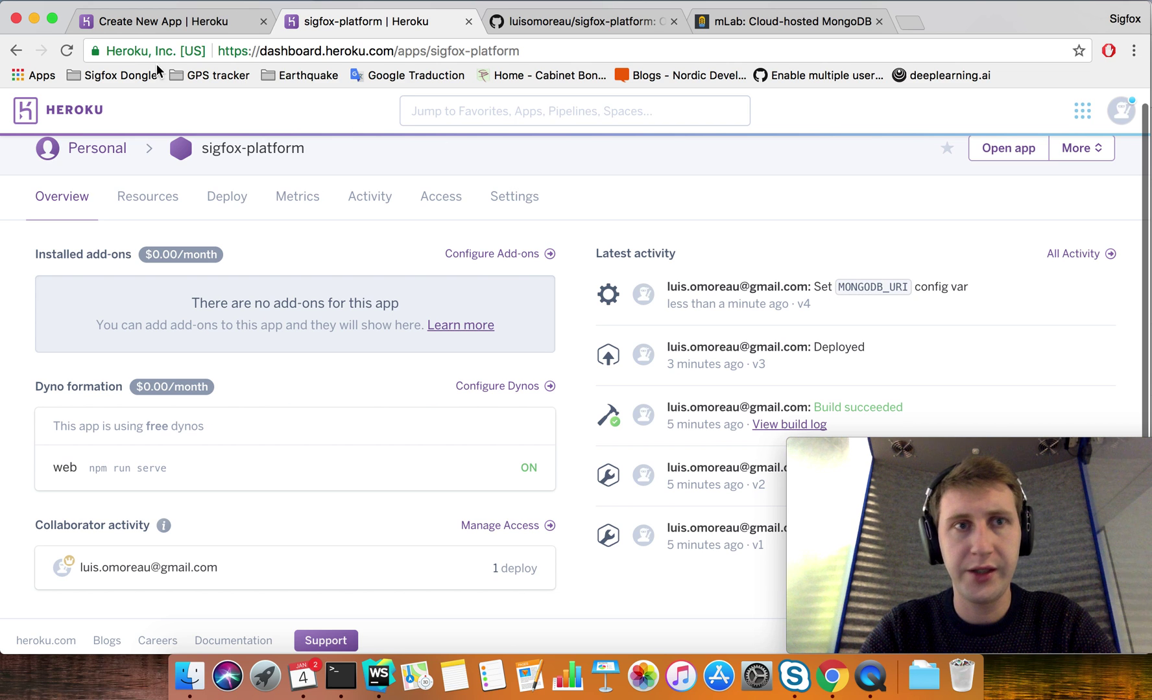
pyautogui.click(164, 23)
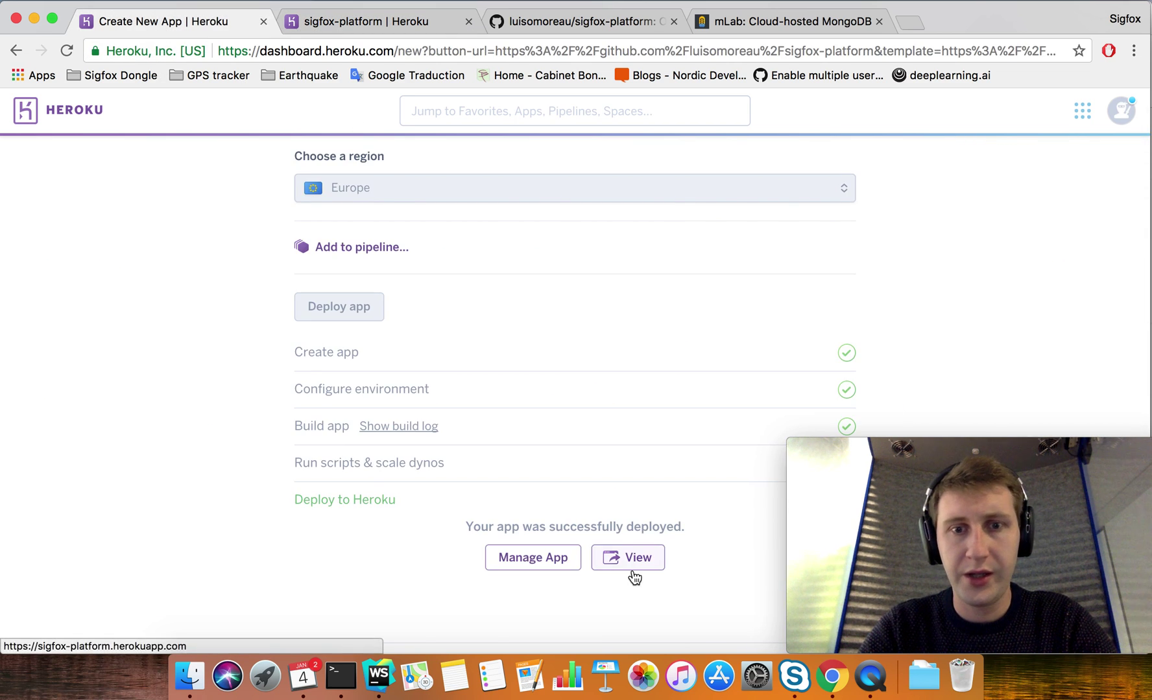
# Step: Open the deployed app in a new tab and refresh the sigfox-platform overview
pyautogui.click(631, 572)
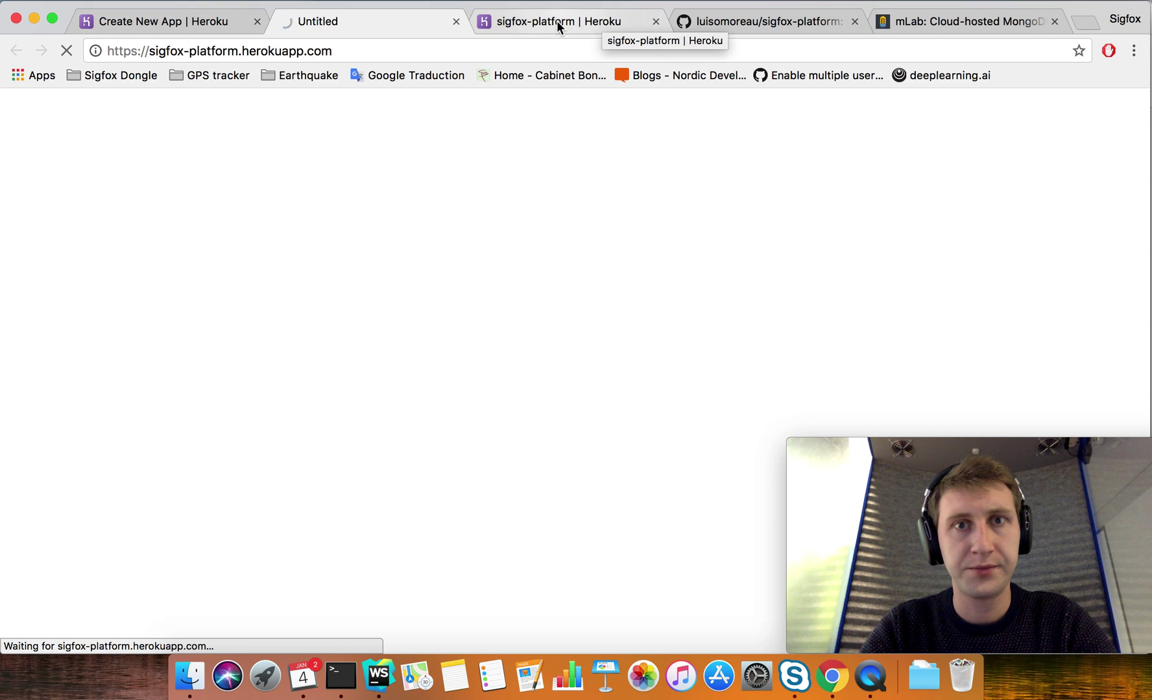
pyautogui.click(211, 20)
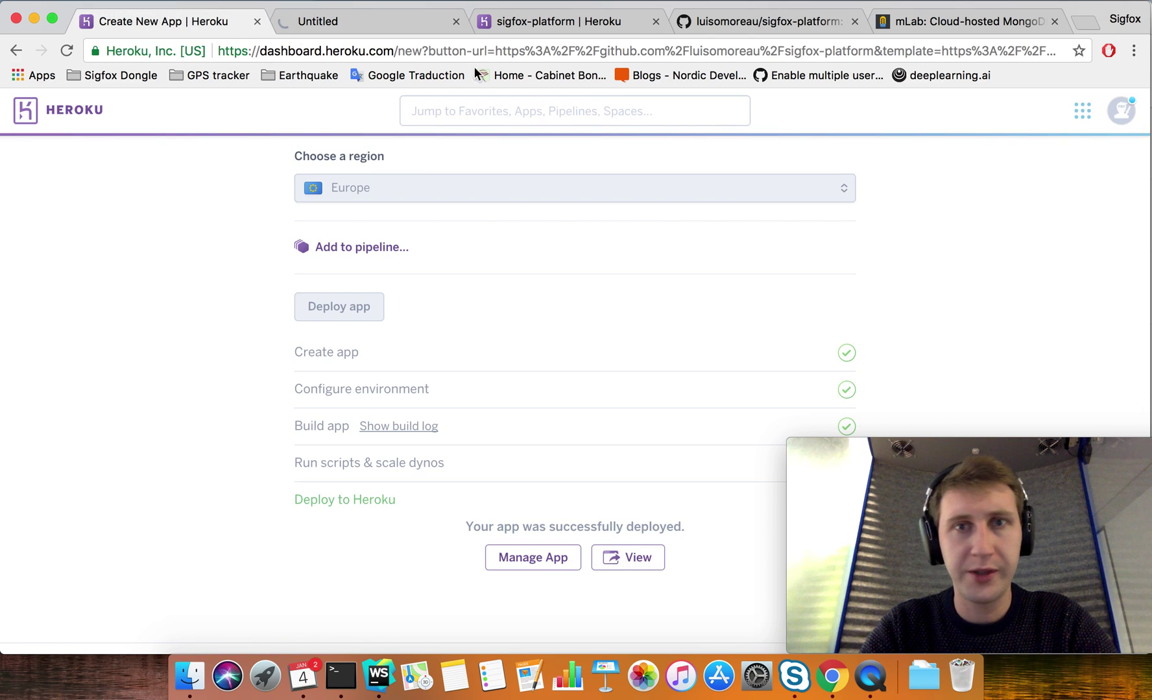
pyautogui.scroll(5, 943, 215)
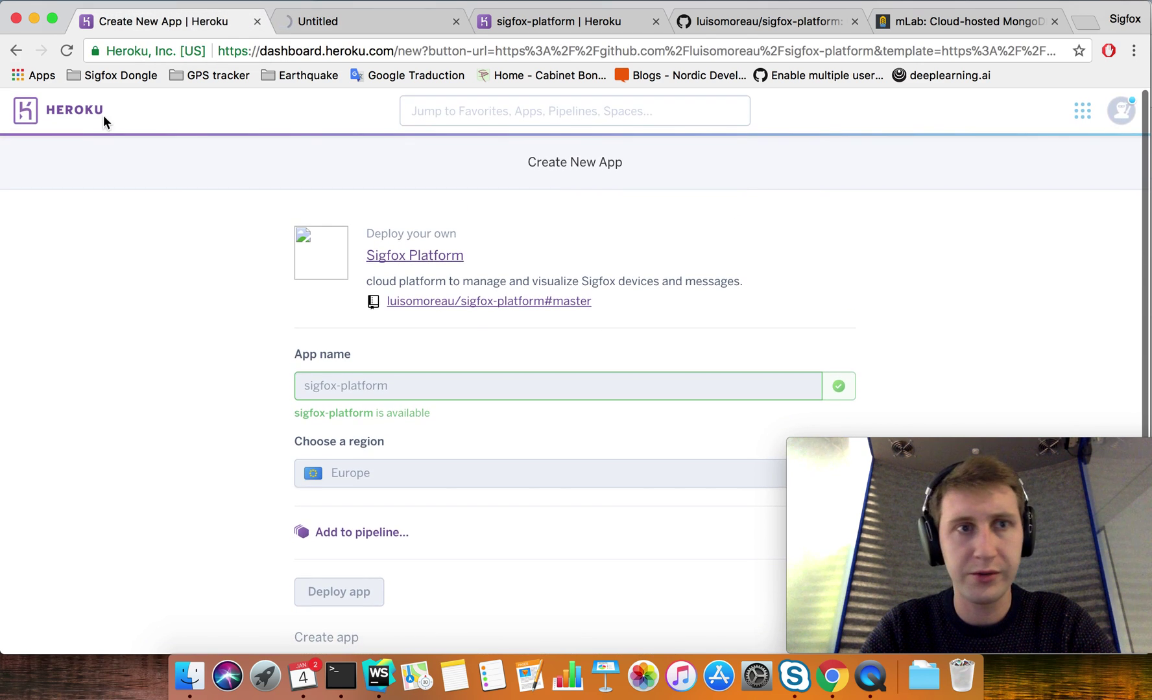
pyautogui.click(591, 22)
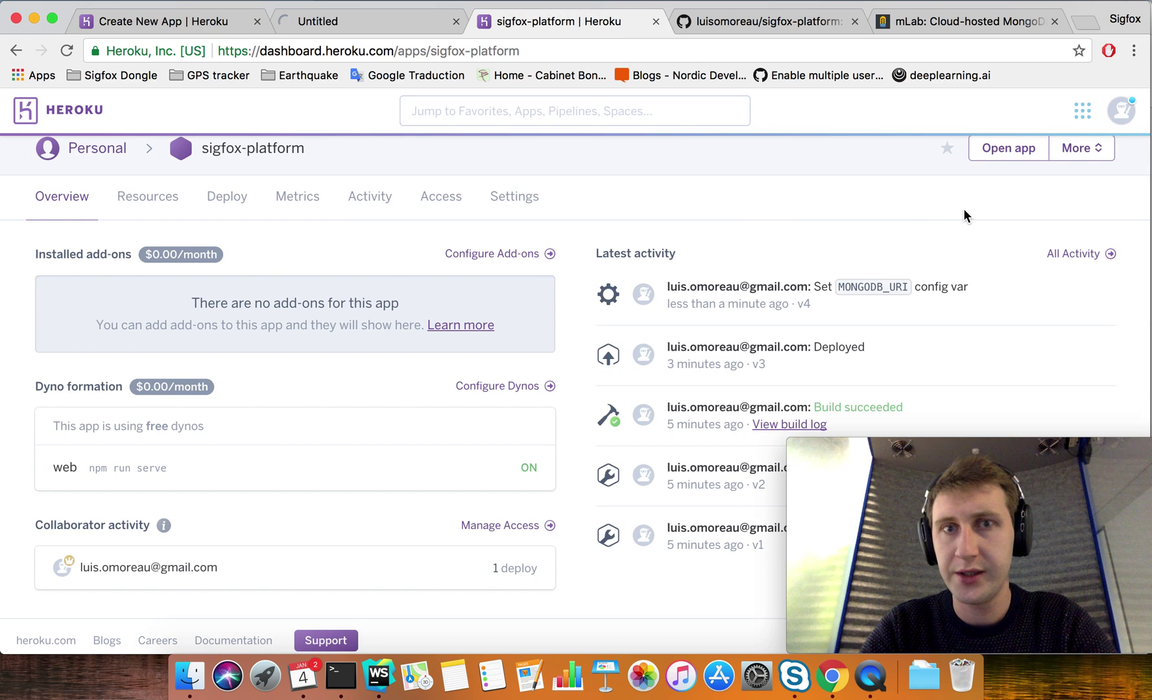
pyautogui.click(71, 203)
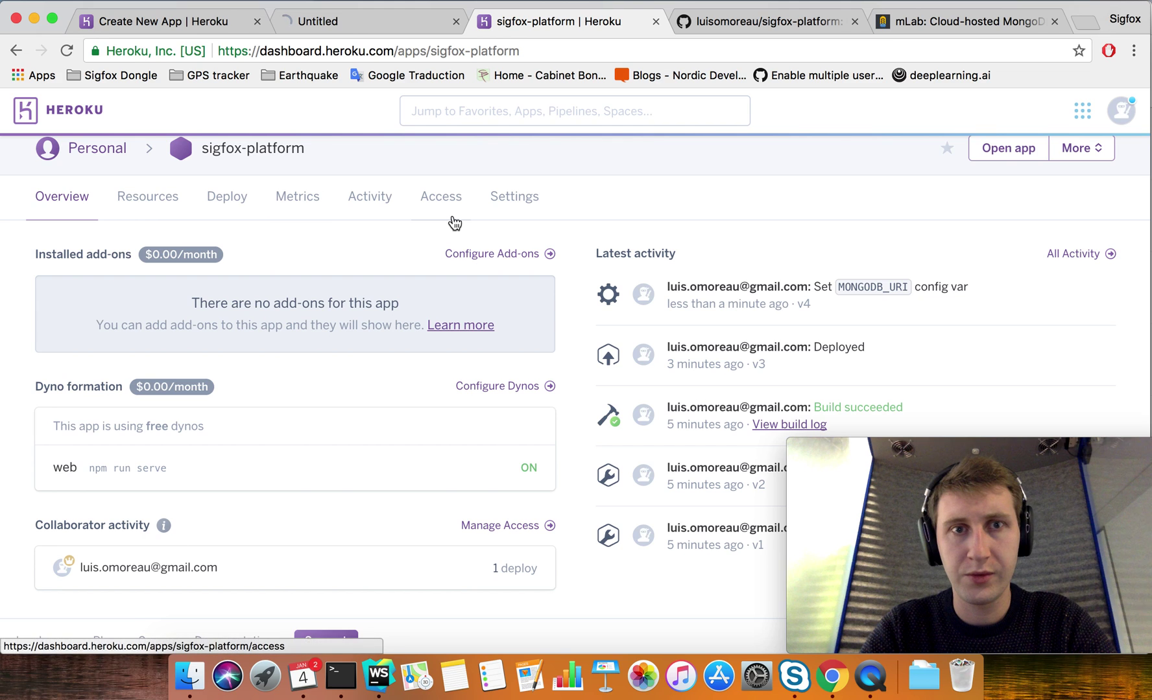
# Step: Reload sigfox-platform.herokuapp.com in the app's tab while it starts up
pyautogui.click(368, 23)
pyautogui.click(419, 52)
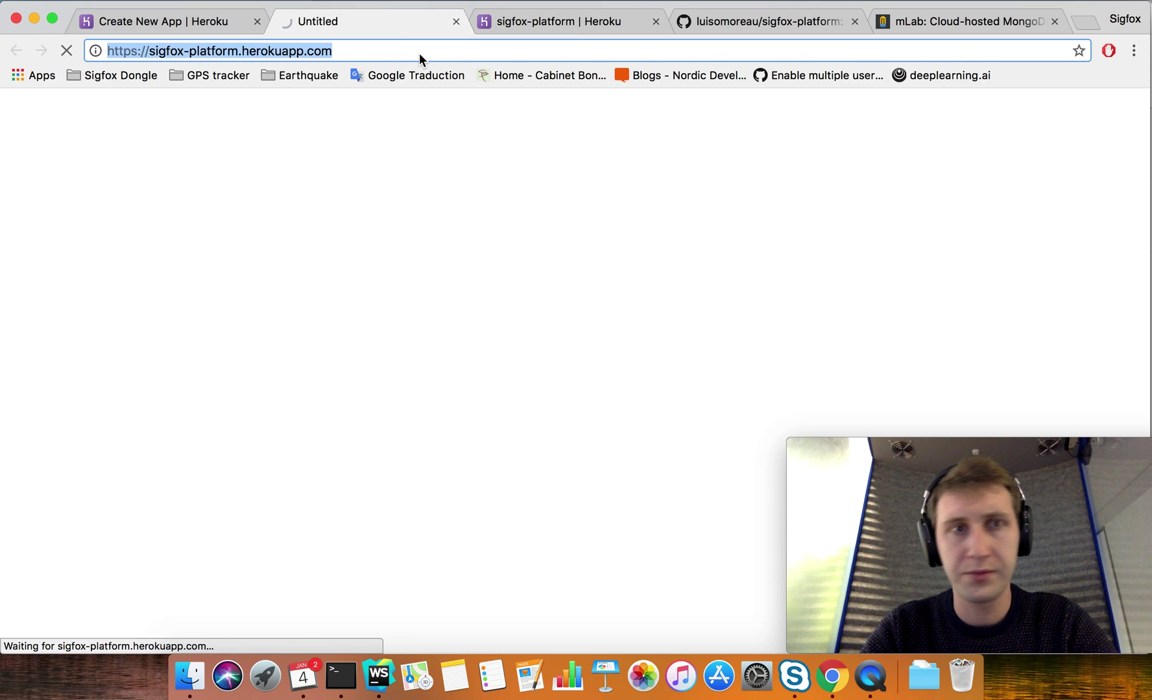
pyautogui.press('Return')
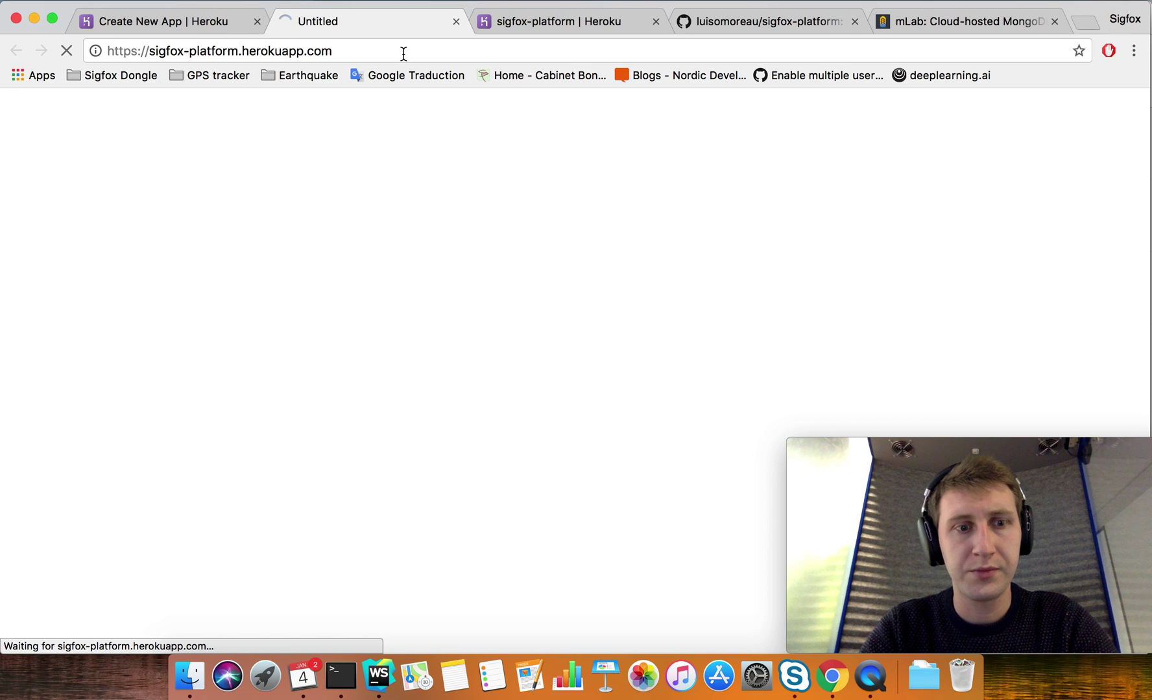
pyautogui.click(403, 52)
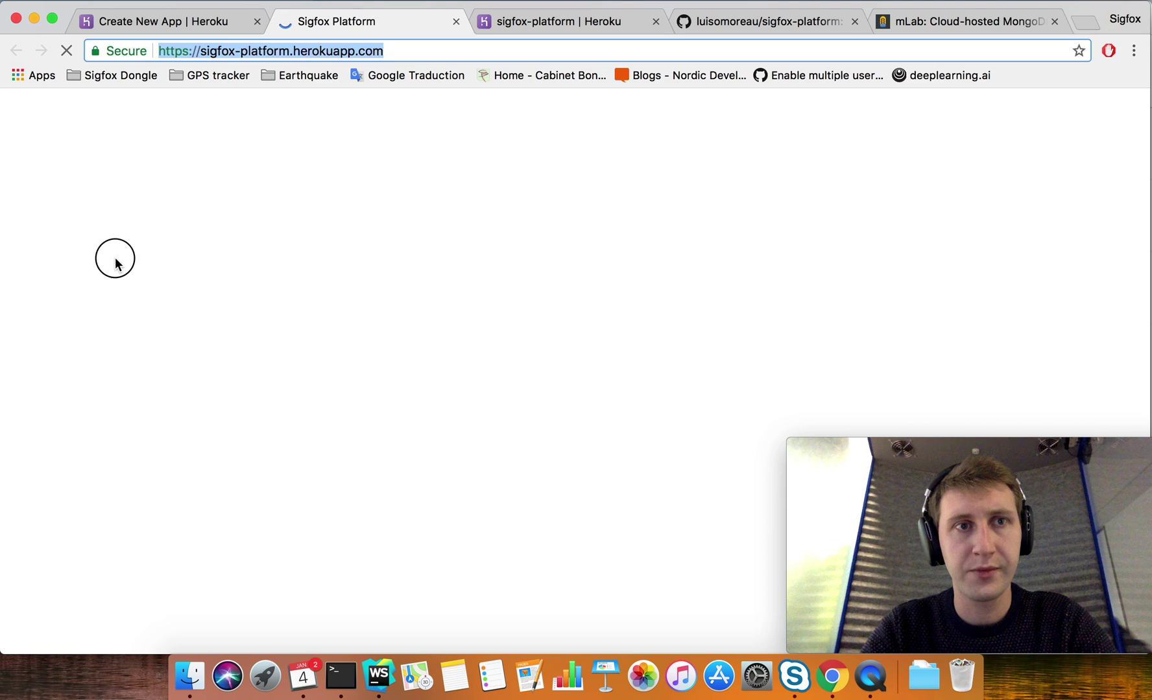
# Step: Open the registration form and enter the user's e-mail address
pyautogui.scroll(-3, 155, 346)
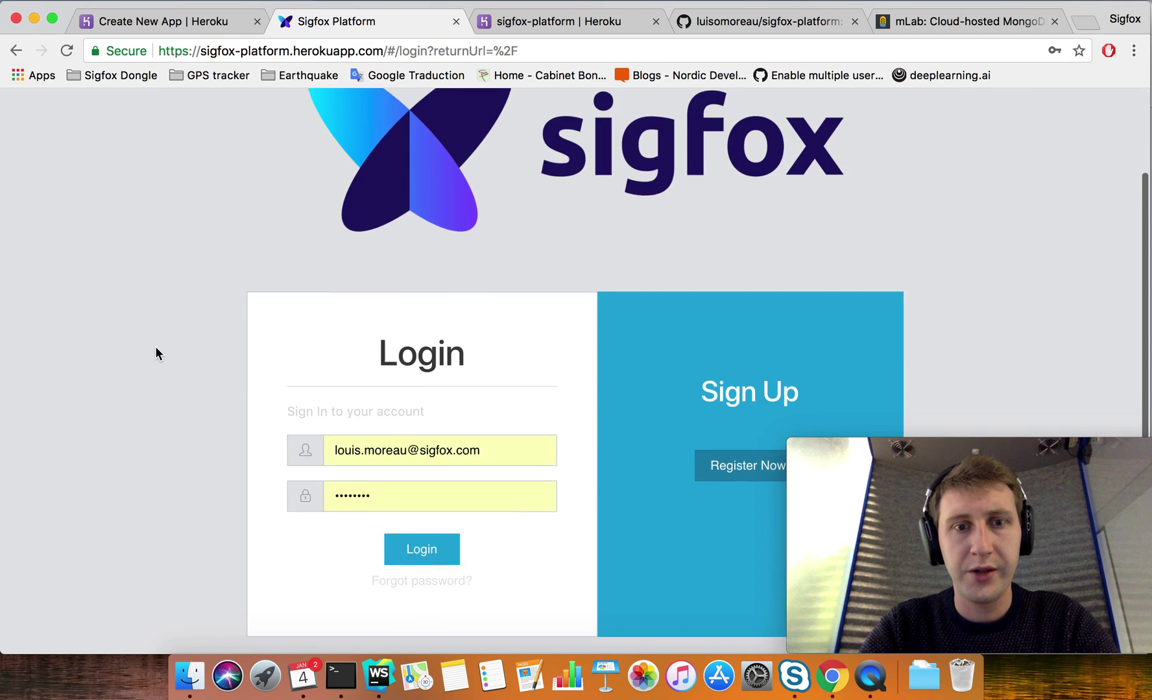
pyautogui.click(747, 464)
pyautogui.click(480, 329)
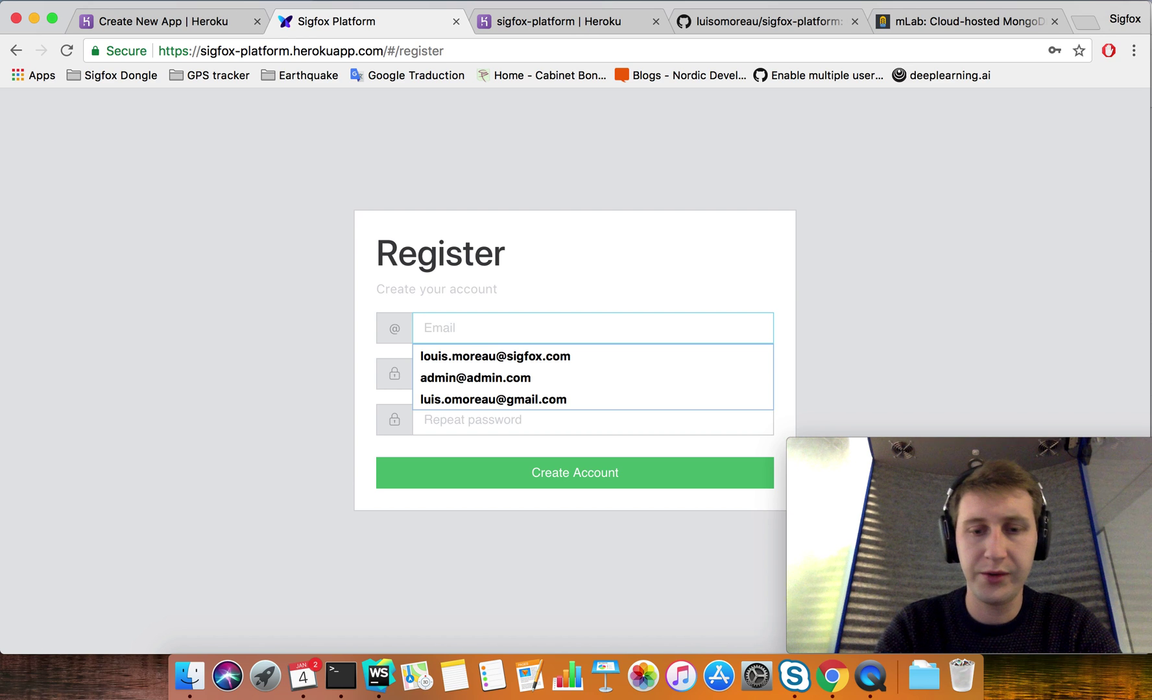
pyautogui.write('louis')
pyautogui.press('Down')
pyautogui.press('Tab')
# Step: Enter and repeat the account password, create the account, then log in
pyautogui.write('*****')
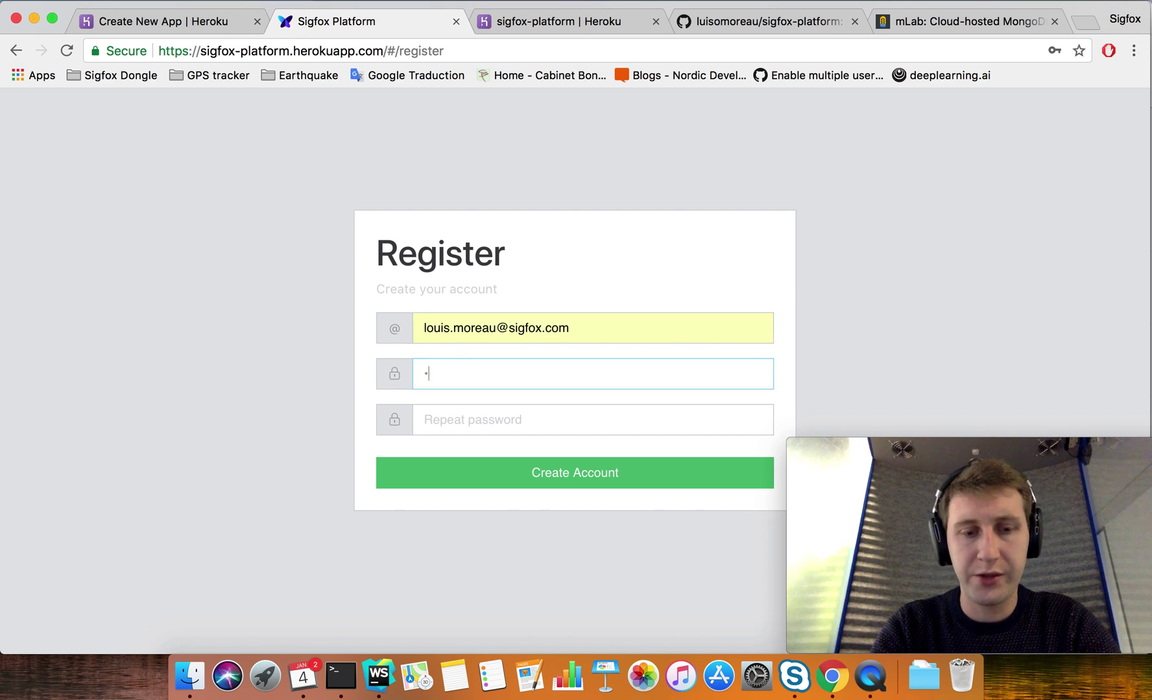
pyautogui.write('***')
pyautogui.press('Tab')
pyautogui.write('*******')
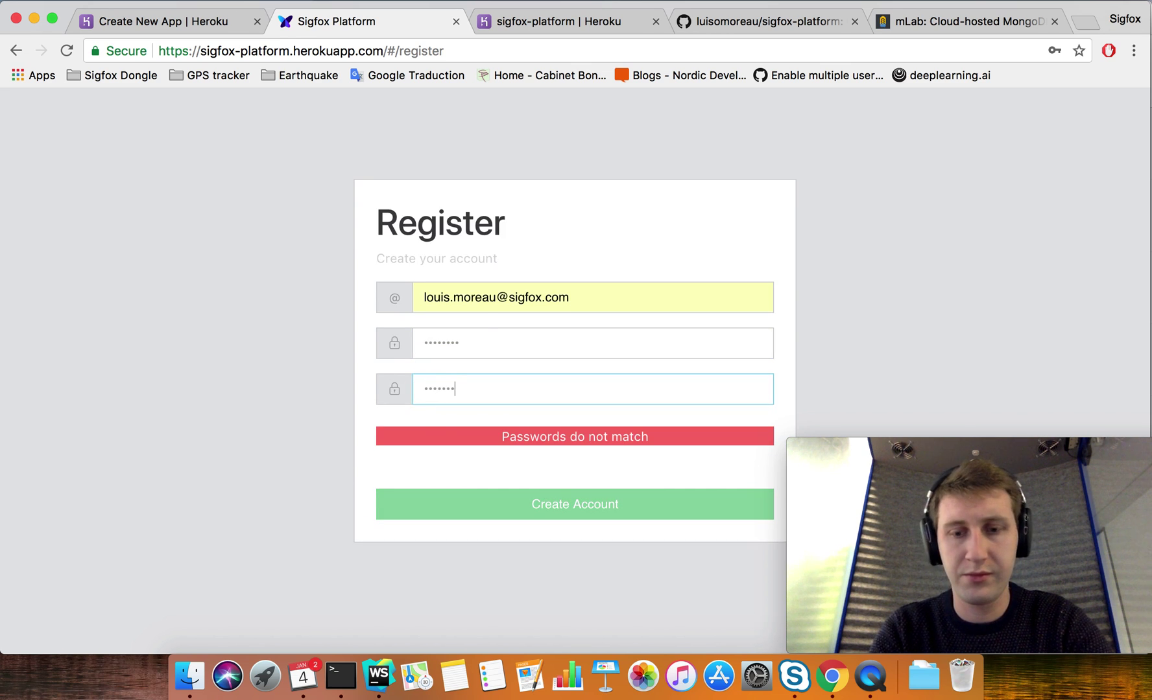
pyautogui.write('*')
pyautogui.click(467, 473)
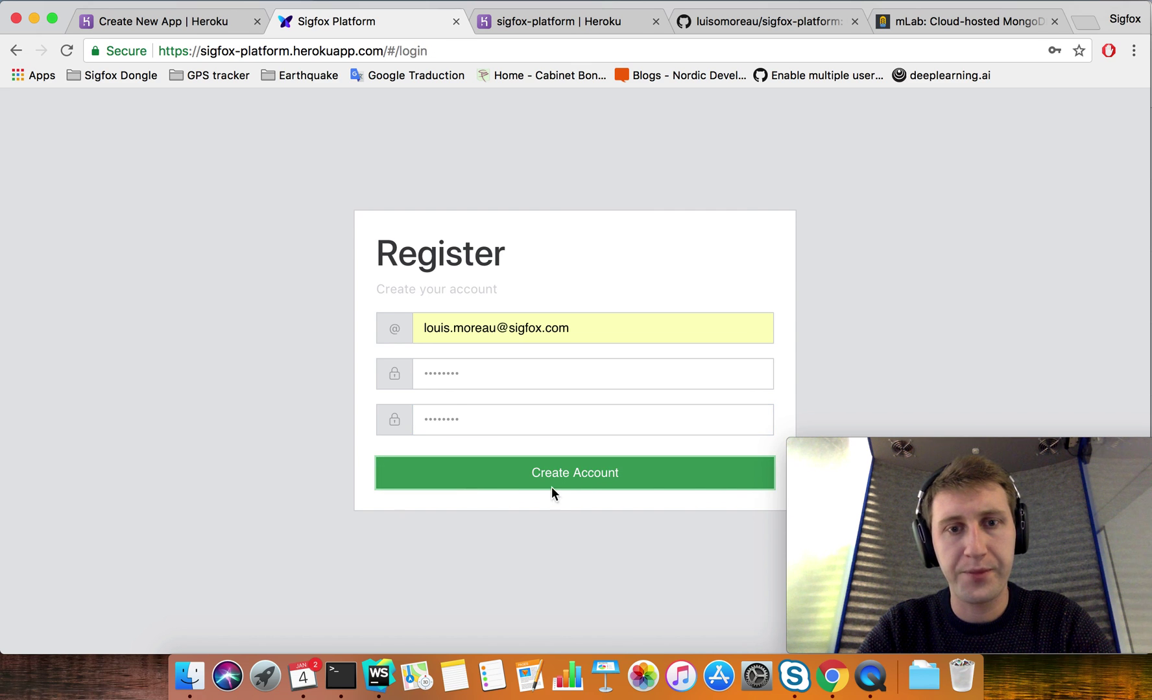
pyautogui.scroll(-3, 211, 485)
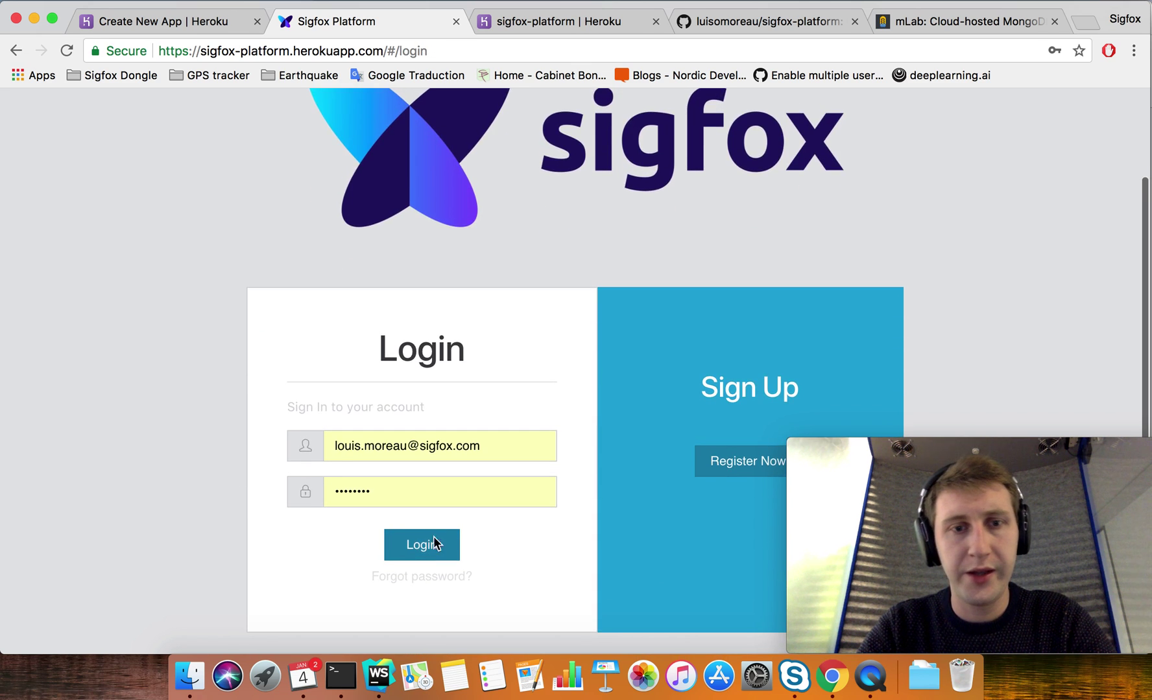
pyautogui.click(432, 542)
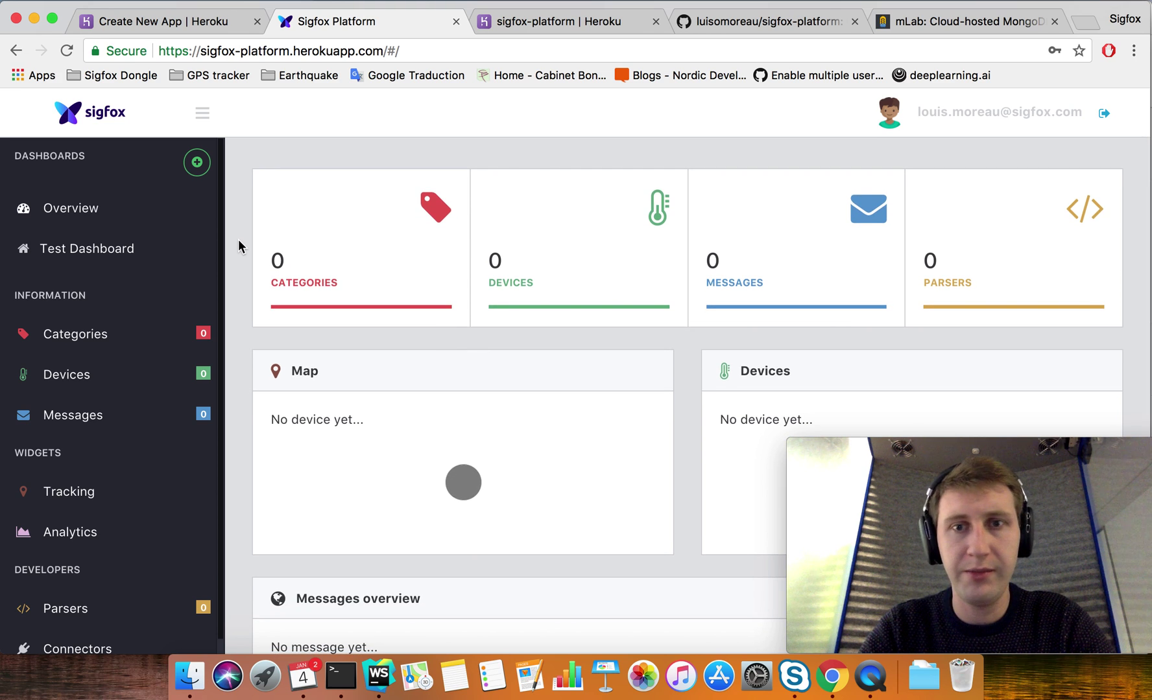
# Step: Scroll through the empty Overview dashboard's Map, Devices and Messages panels
pyautogui.scroll(-1, 238, 240)
pyautogui.scroll(-5, 238, 244)
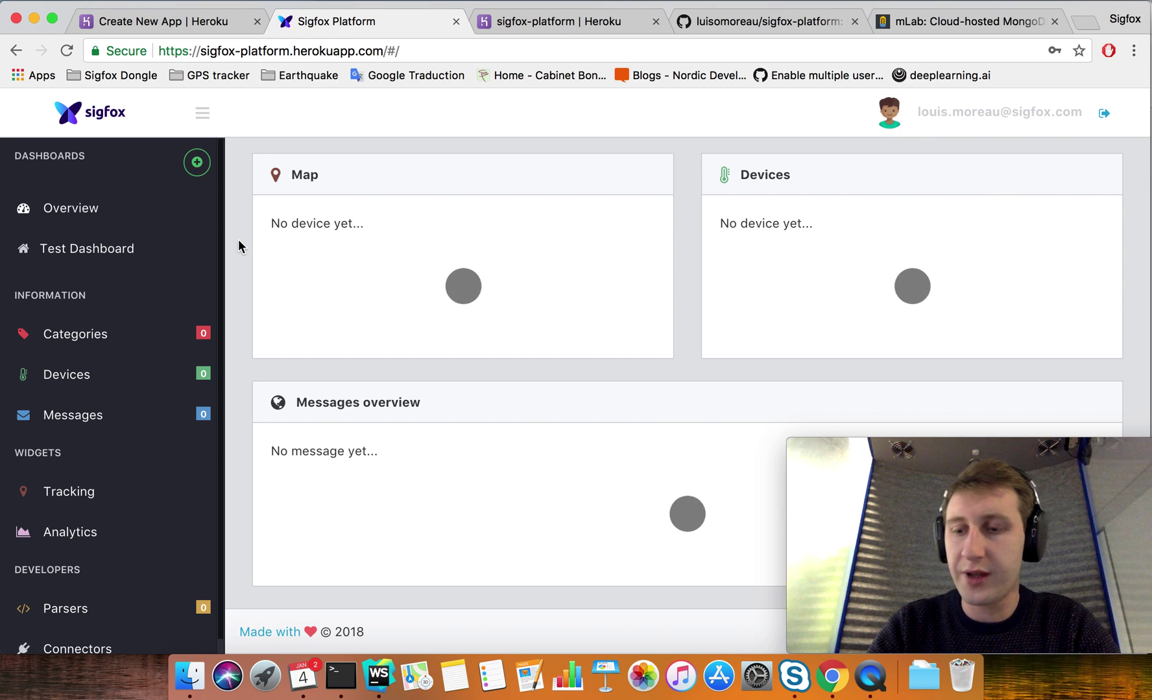
pyautogui.scroll(-1, 88, 589)
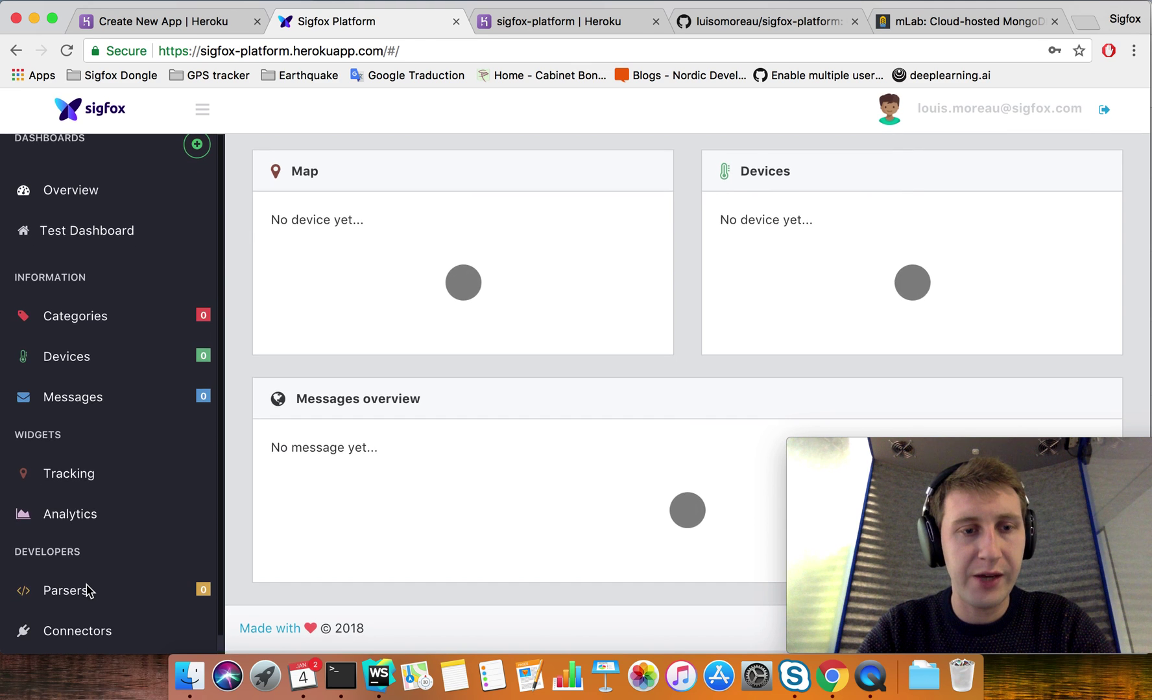
# Step: Create a new developer access token under Manage Tokens on the Connectors page and select its ID
pyautogui.click(78, 635)
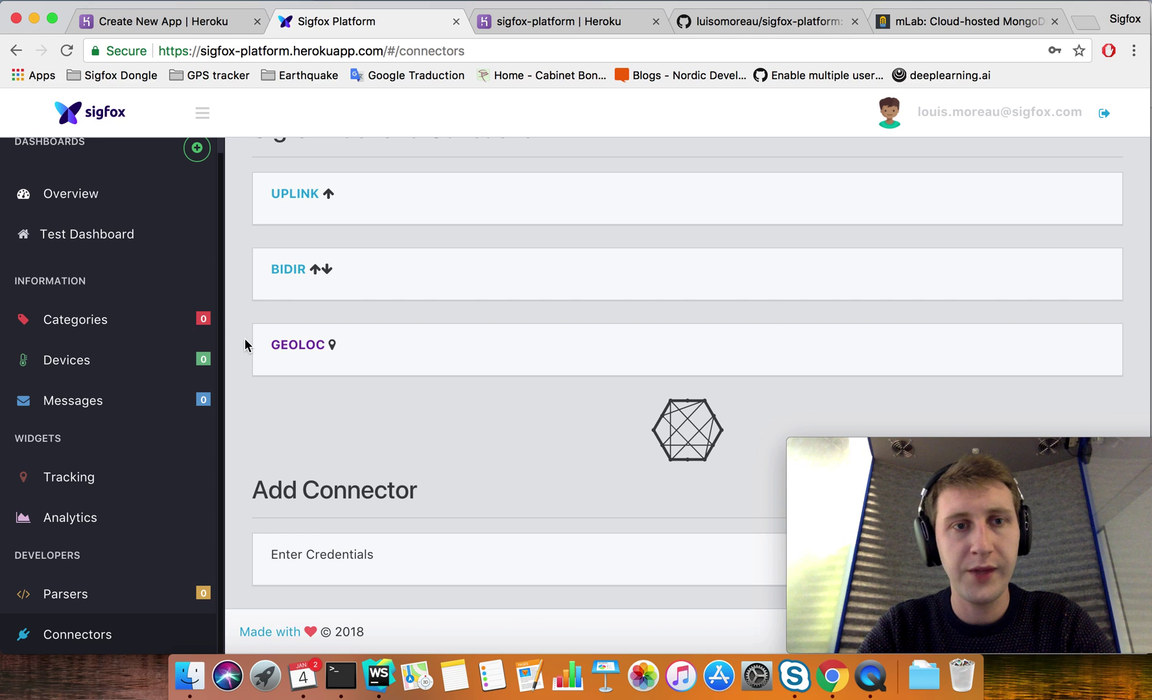
pyautogui.scroll(5, 245, 339)
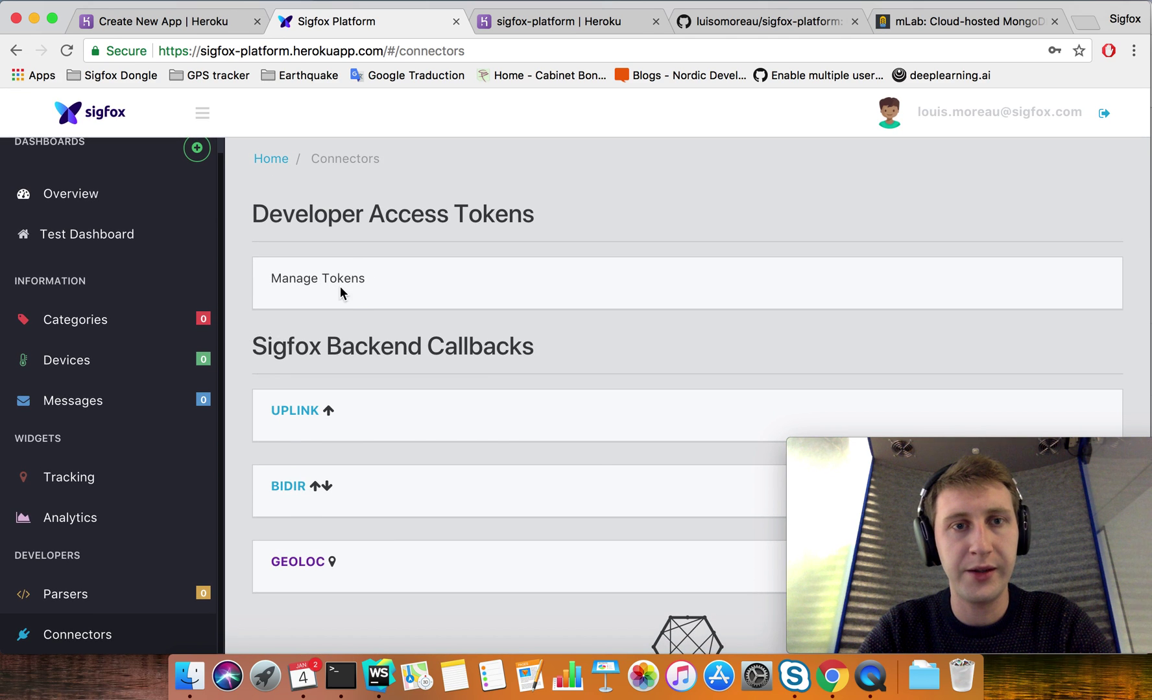
pyautogui.moveTo(365, 284); pyautogui.dragTo(339, 290)
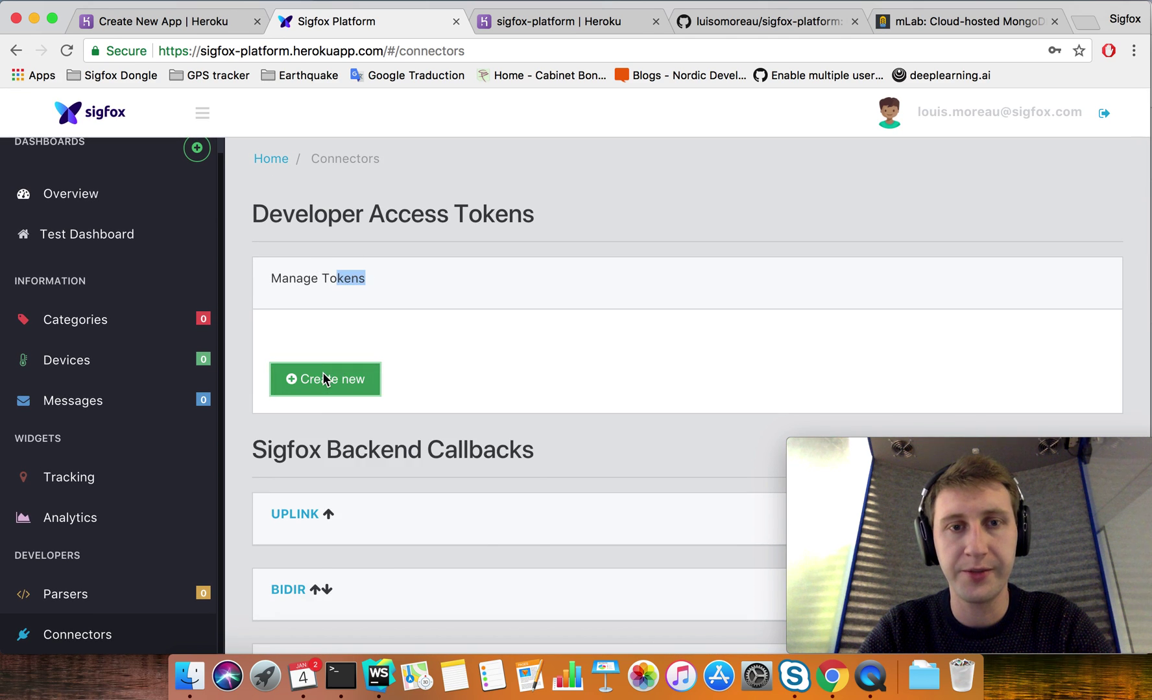
pyautogui.click(325, 380)
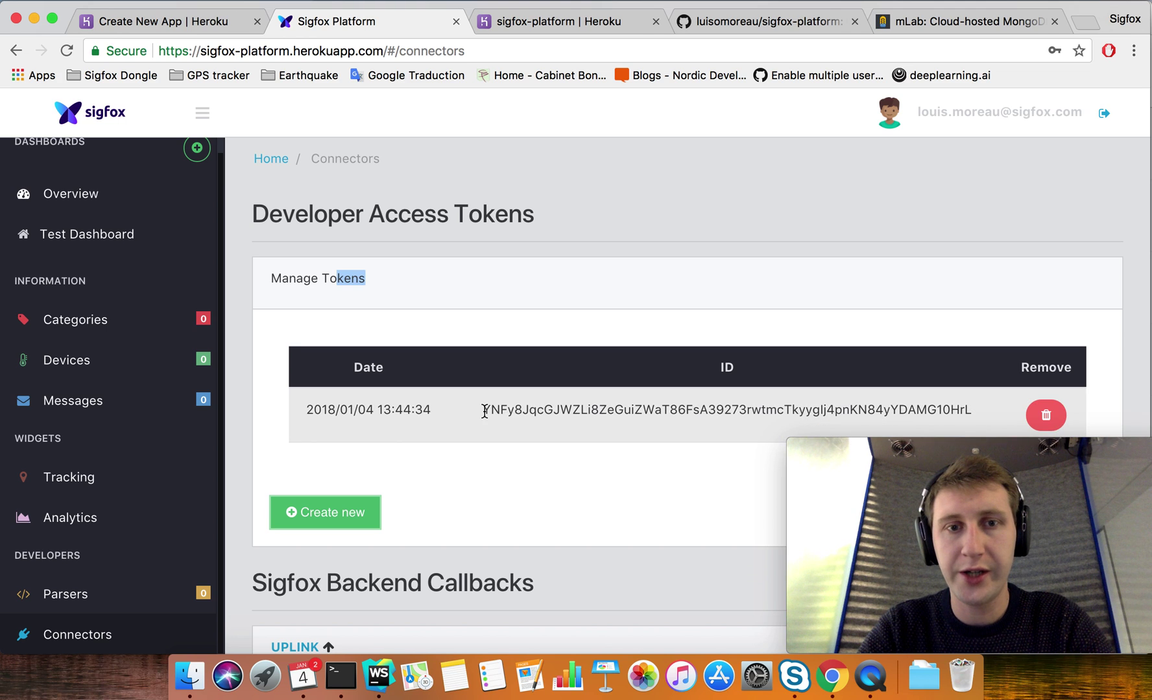
pyautogui.moveTo(484, 411); pyautogui.dragTo(964, 406)
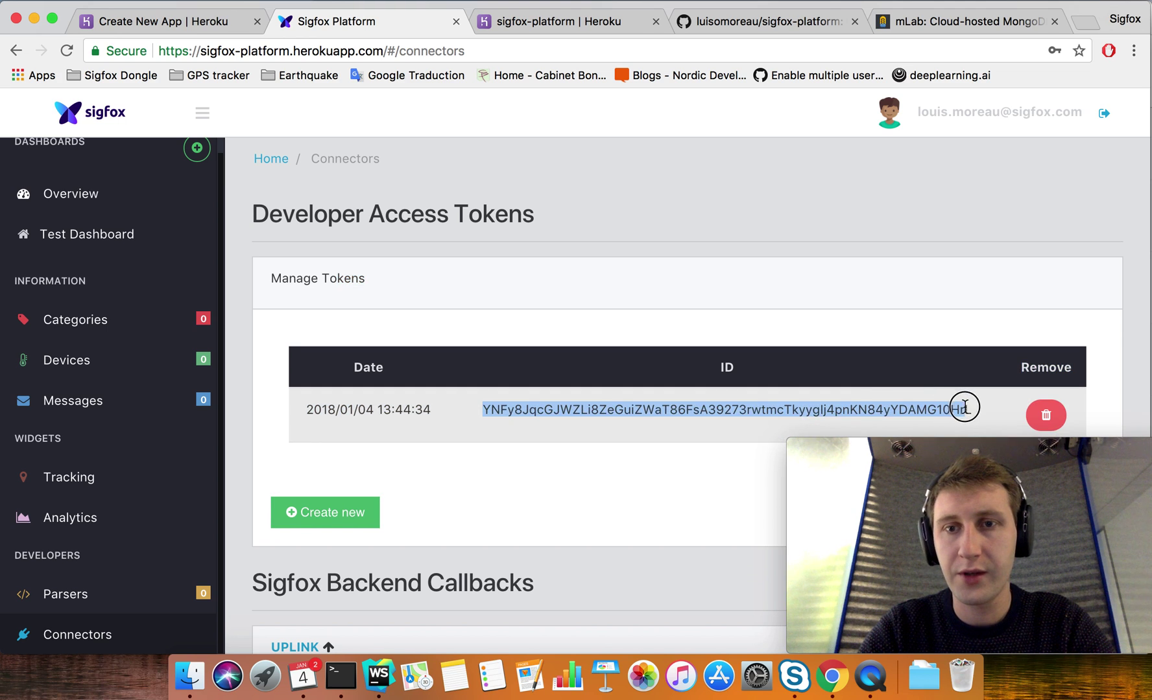
pyautogui.click(596, 499)
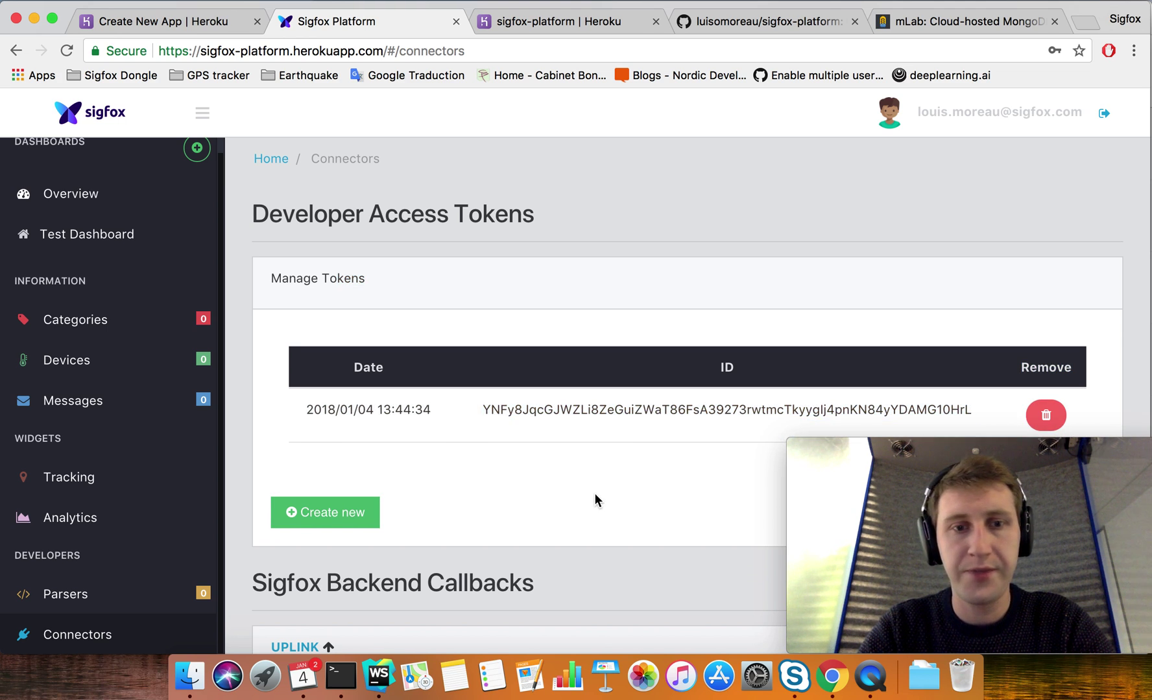
pyautogui.scroll(-6, 597, 499)
pyautogui.scroll(-1, 597, 499)
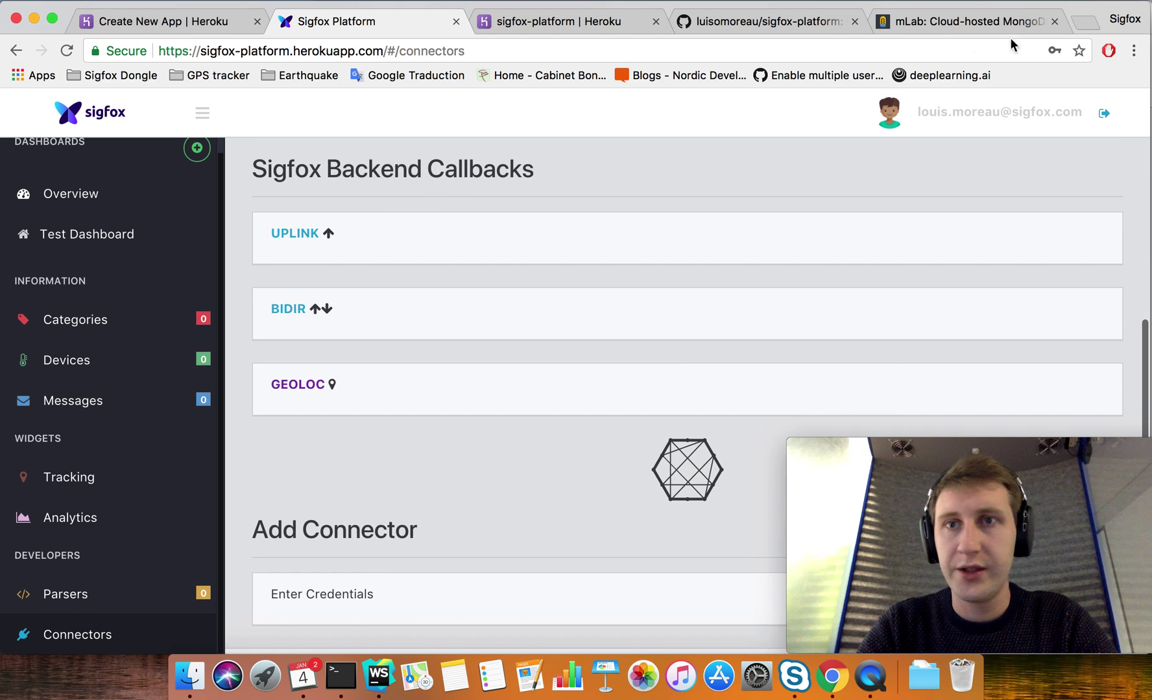
pyautogui.click(1086, 23)
# Step: Load the Sigfox backend and filter the device list to Id 1C8419
pyautogui.write('bac')
pyautogui.press('Return')
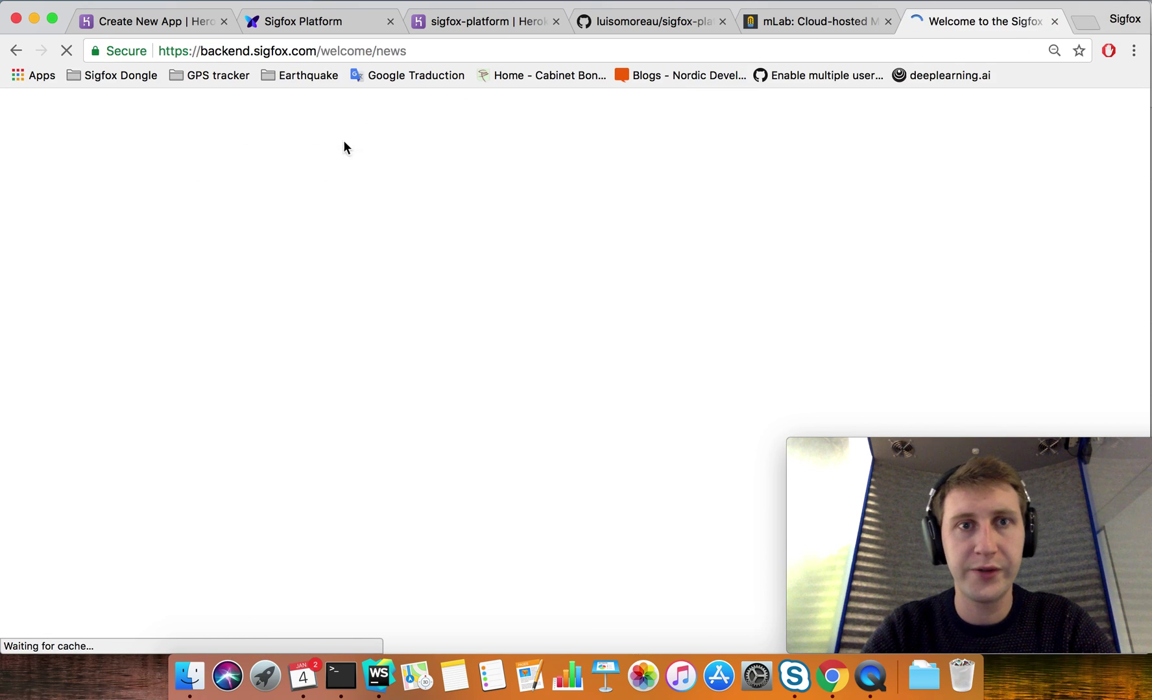
pyautogui.click(421, 113)
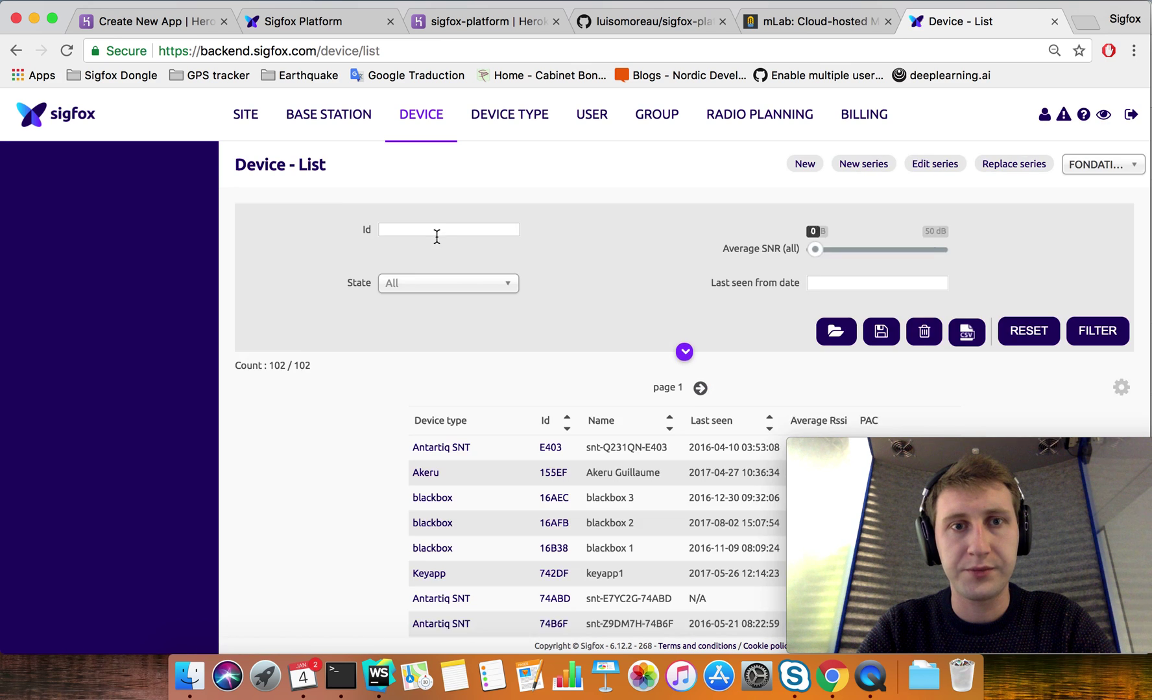
pyautogui.click(436, 234)
pyautogui.write('1C')
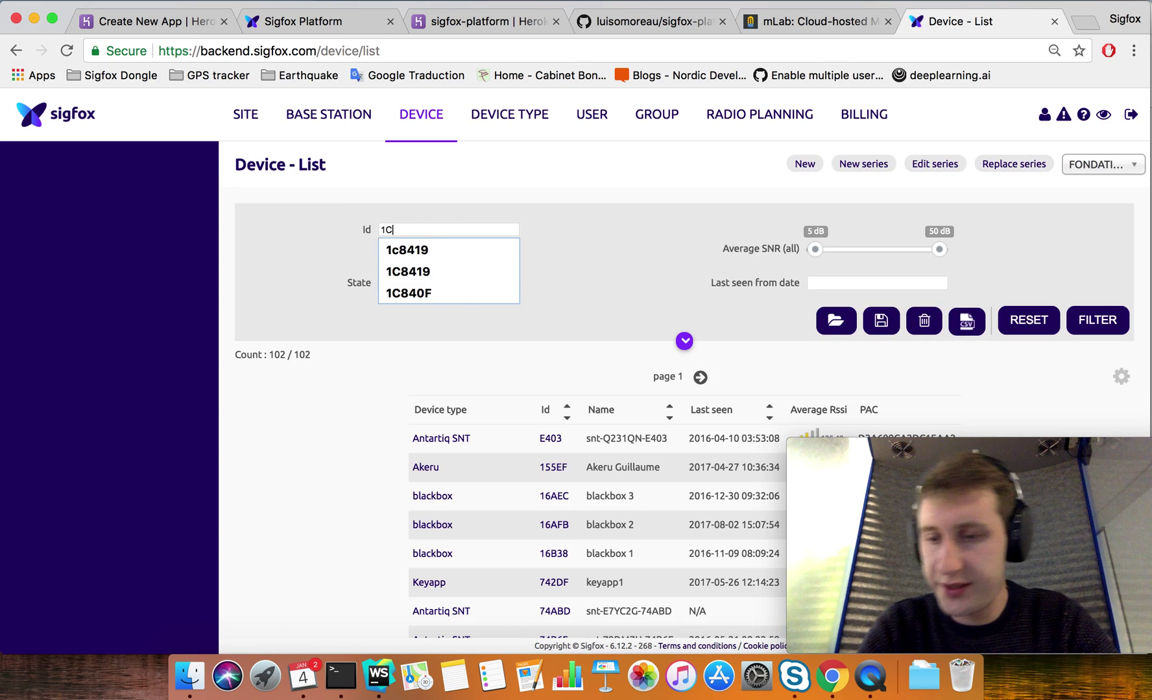
pyautogui.write('8419')
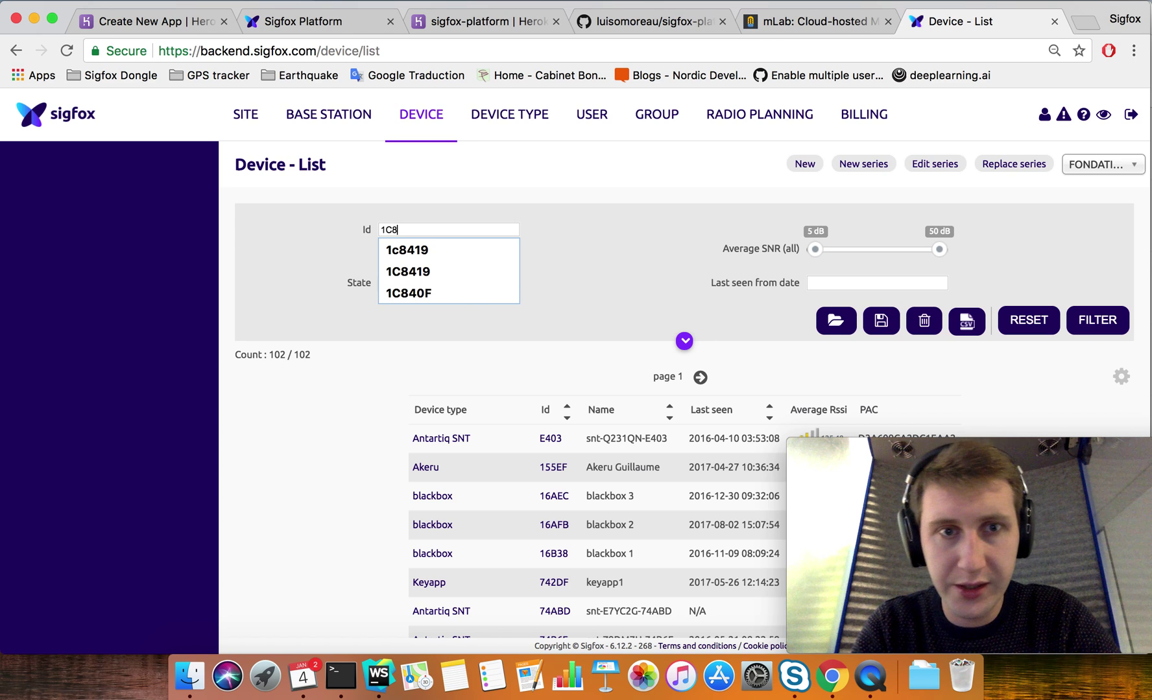
pyautogui.click(415, 250)
pyautogui.press('Return')
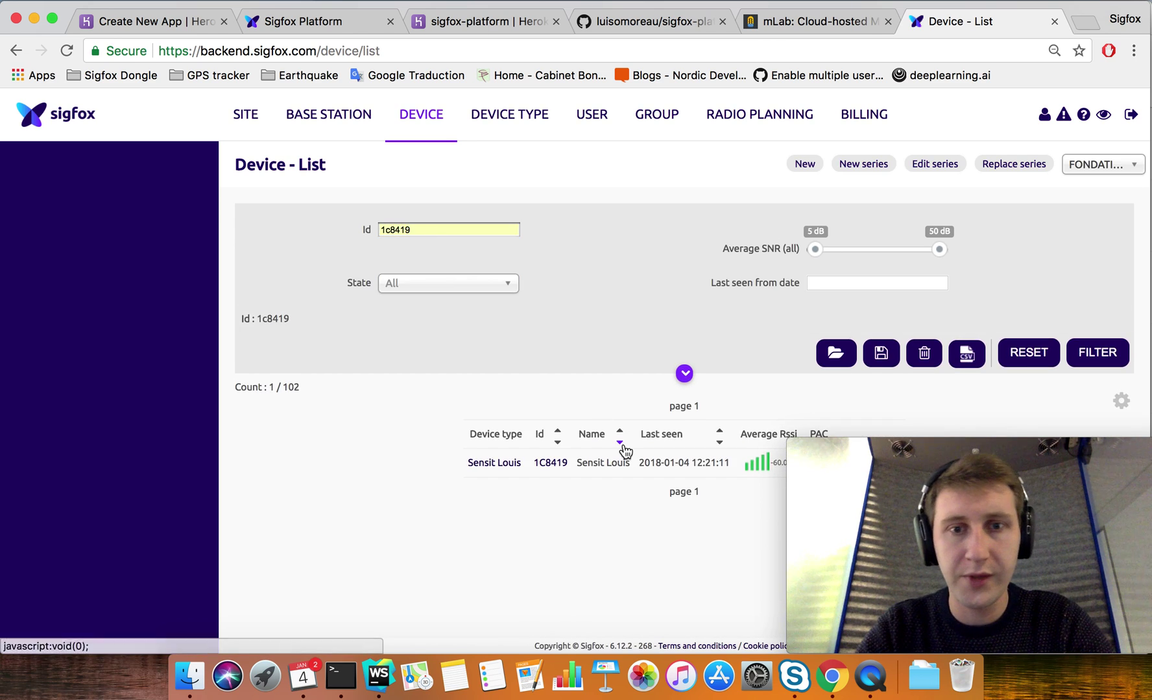
# Step: Open the Sensit Louis device type's callbacks and start a new callback
pyautogui.click(503, 468)
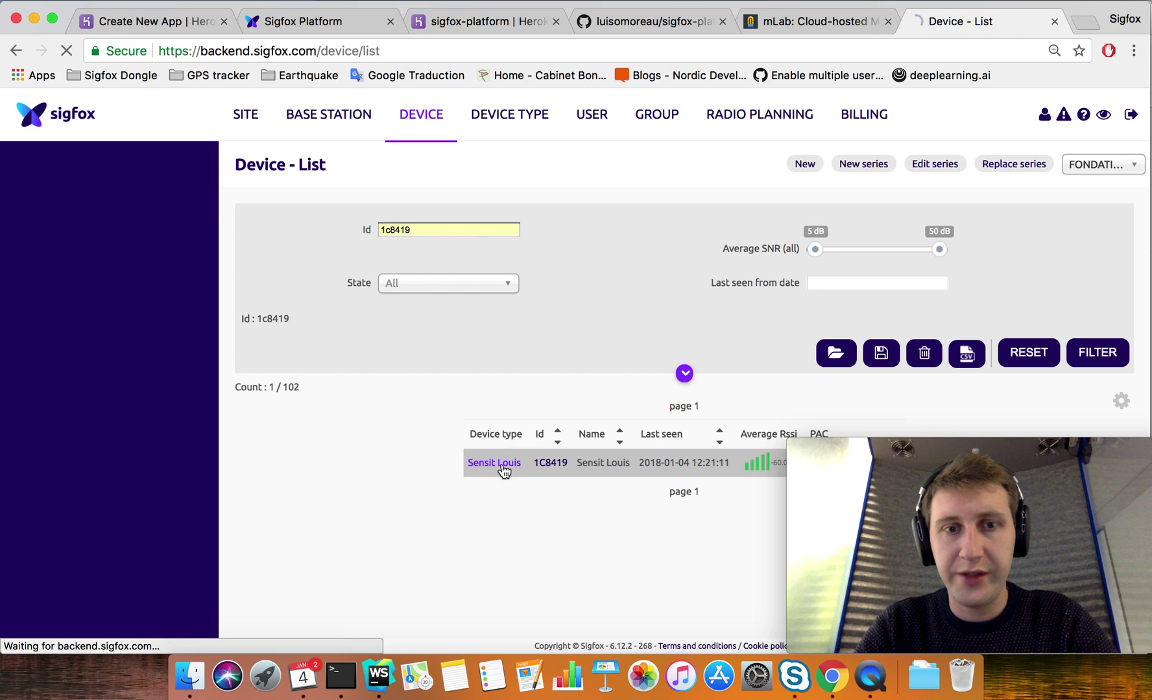
pyautogui.click(62, 339)
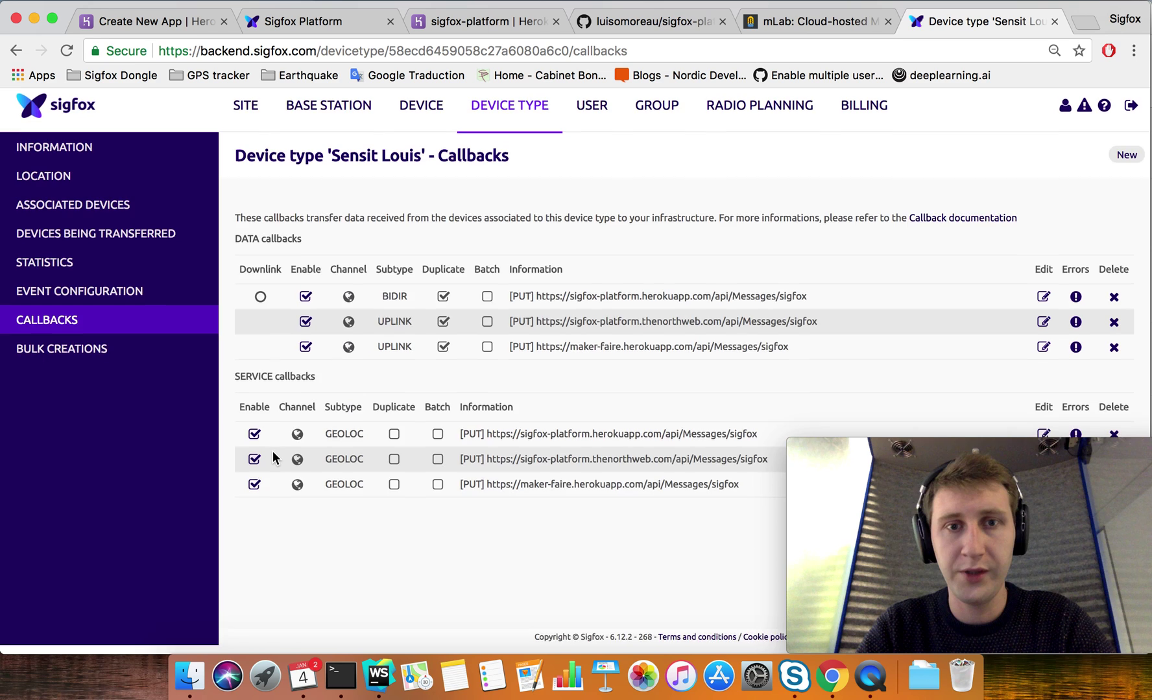
pyautogui.click(1121, 167)
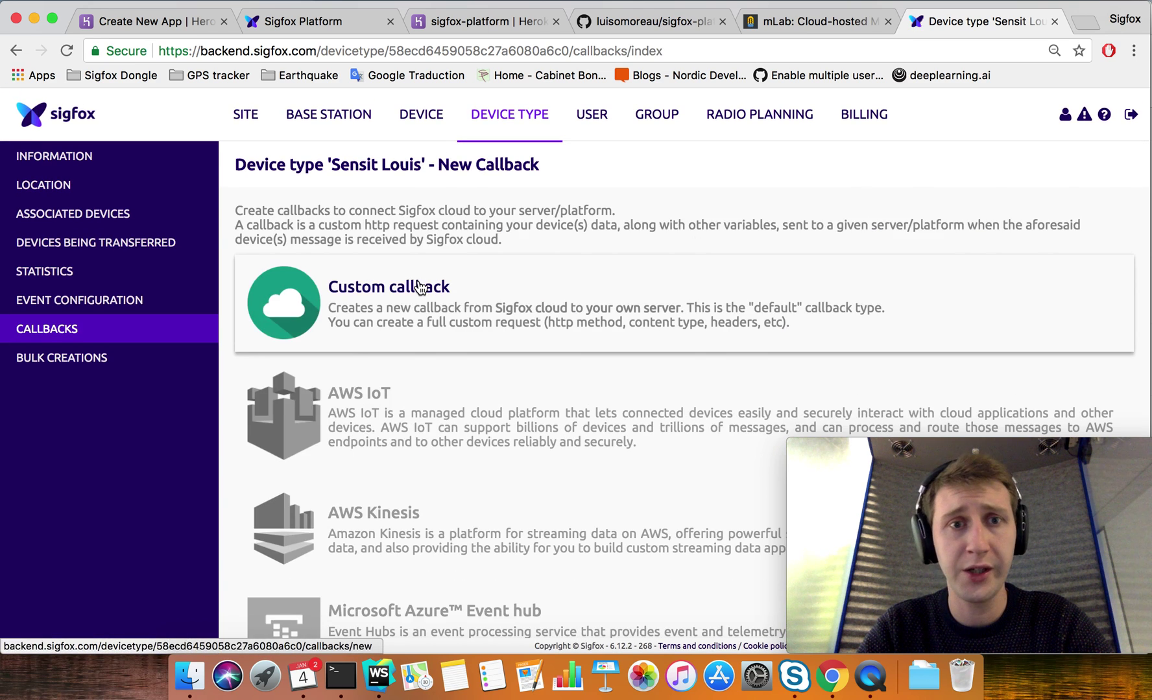
# Step: Choose a custom callback and copy the Platform's UPLINK Url pattern
pyautogui.click(418, 286)
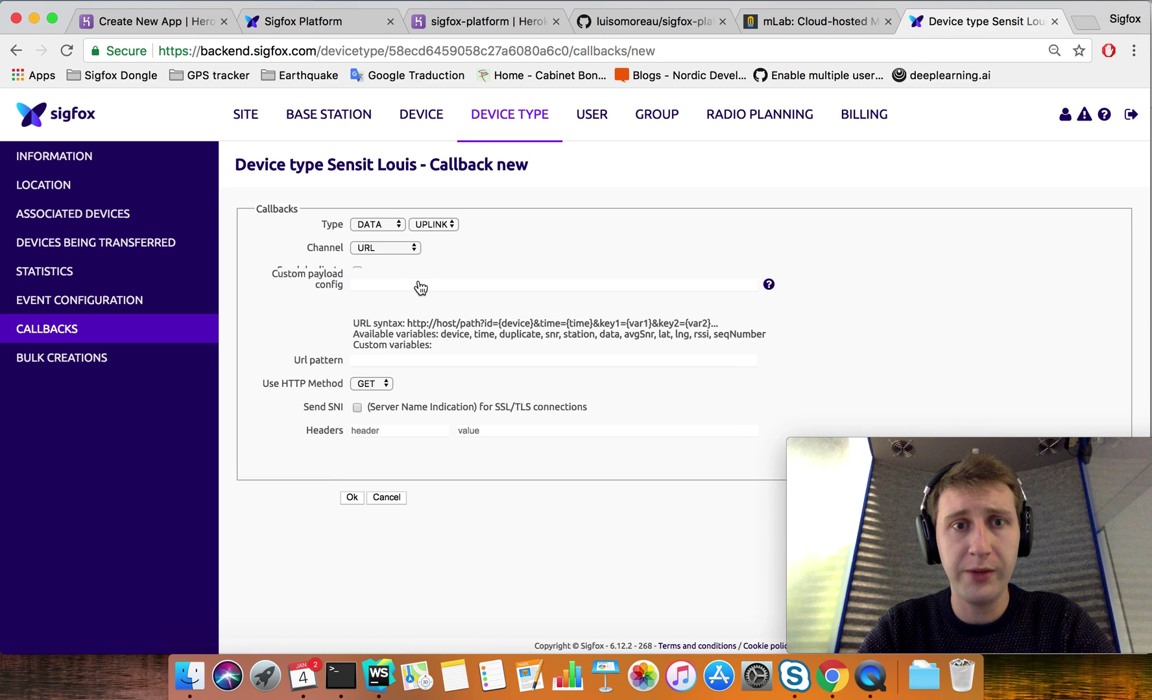
pyautogui.click(271, 19)
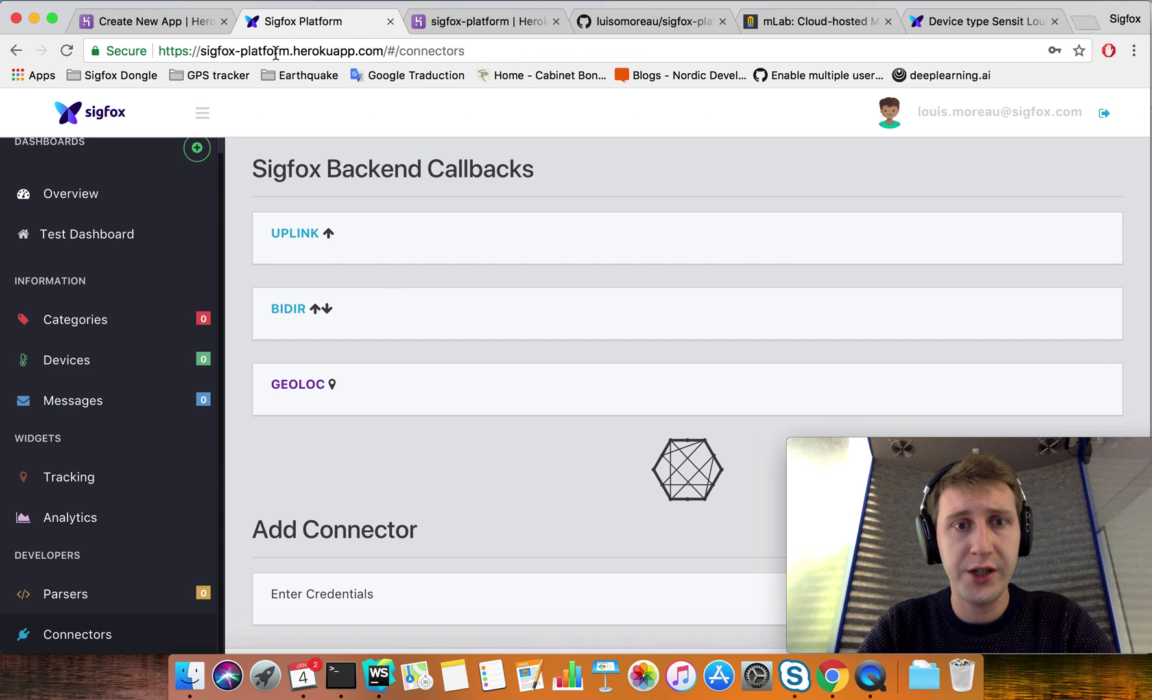
pyautogui.click(388, 244)
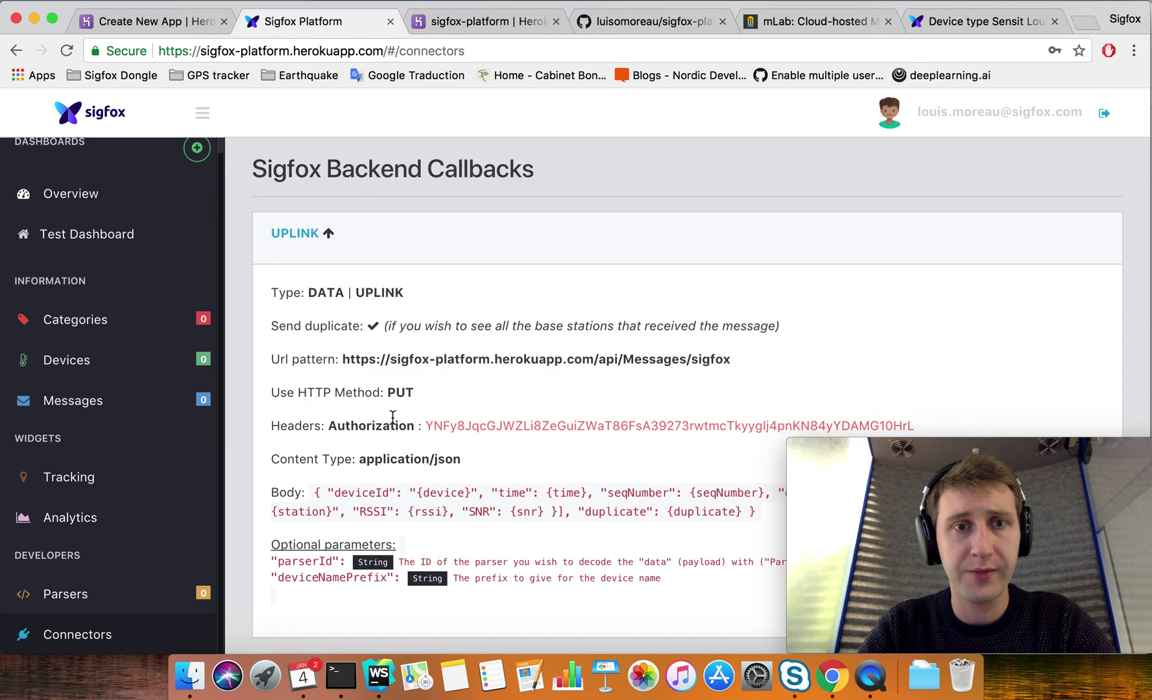
pyautogui.scroll(-1, 393, 417)
pyautogui.scroll(-1, 391, 411)
pyautogui.moveTo(343, 313); pyautogui.dragTo(760, 317)
pyautogui.press('super+c')
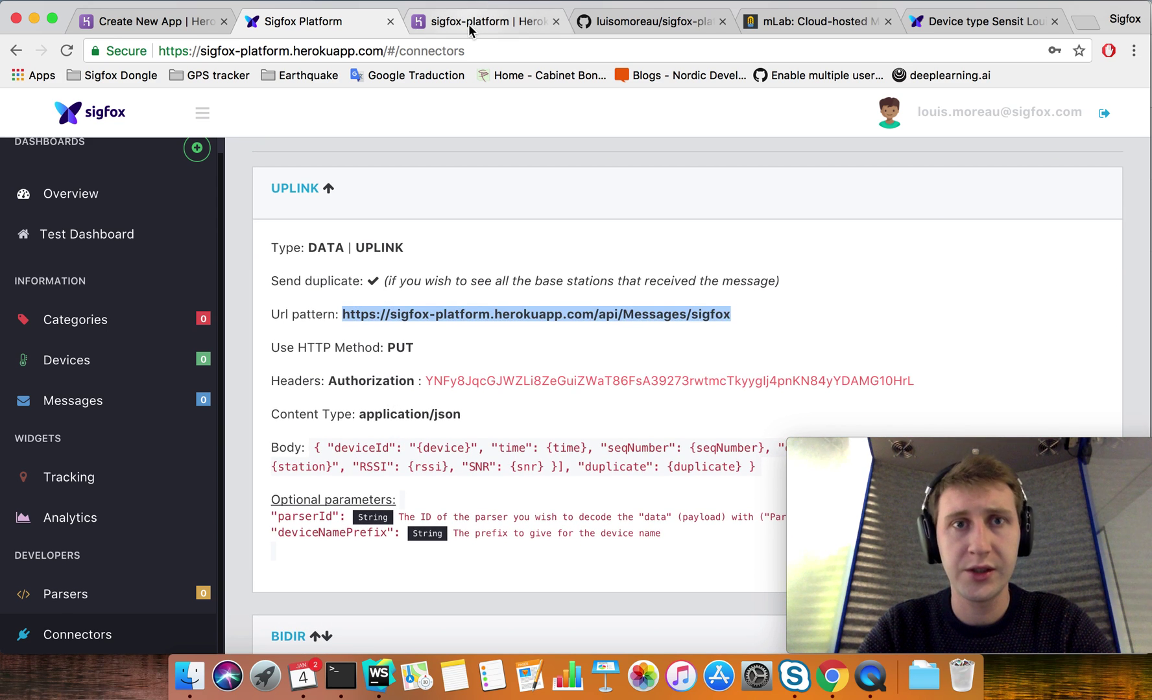
pyautogui.click(966, 24)
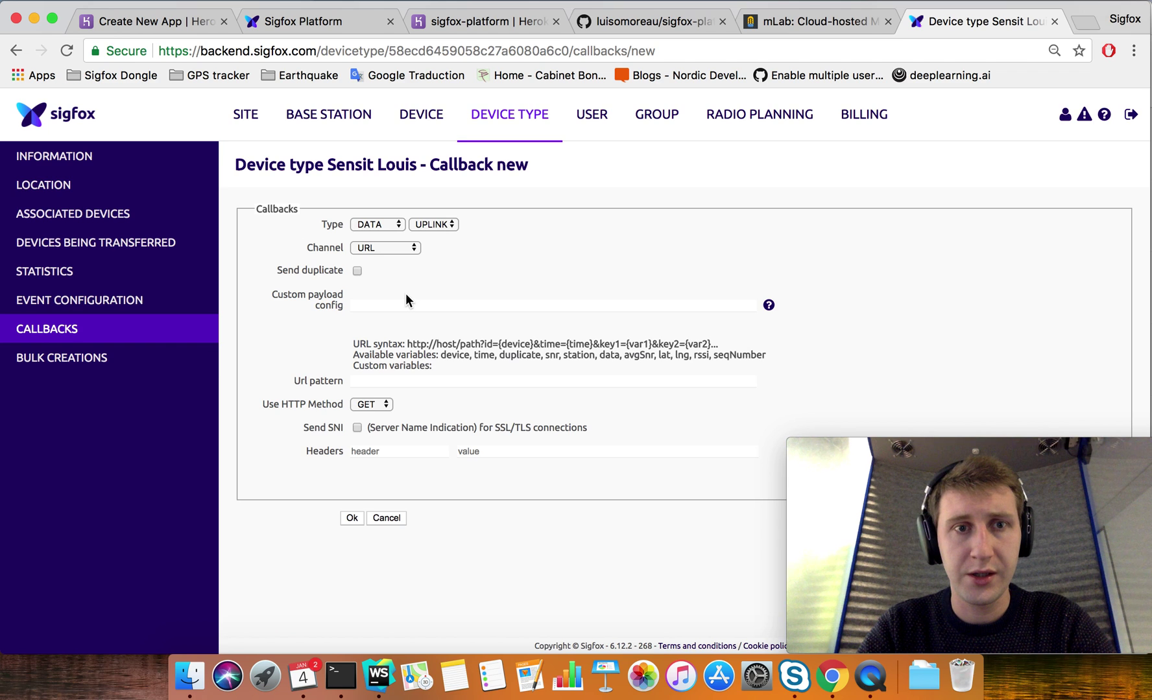
pyautogui.click(385, 387)
pyautogui.press('super+v')
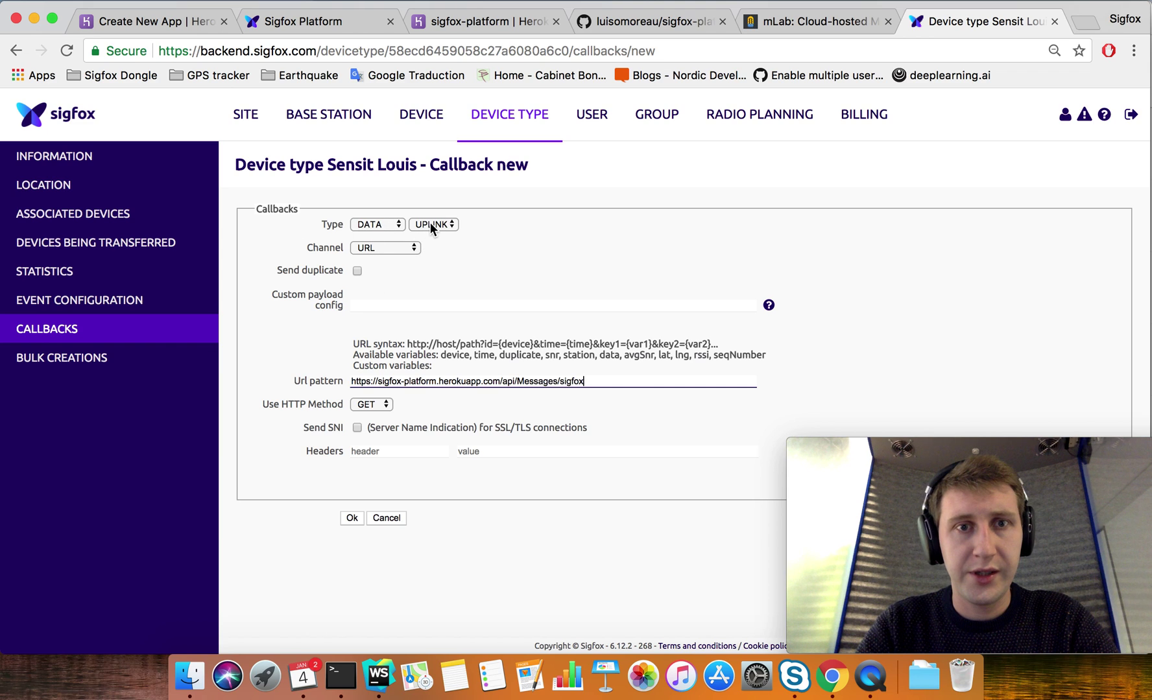
pyautogui.click(356, 271)
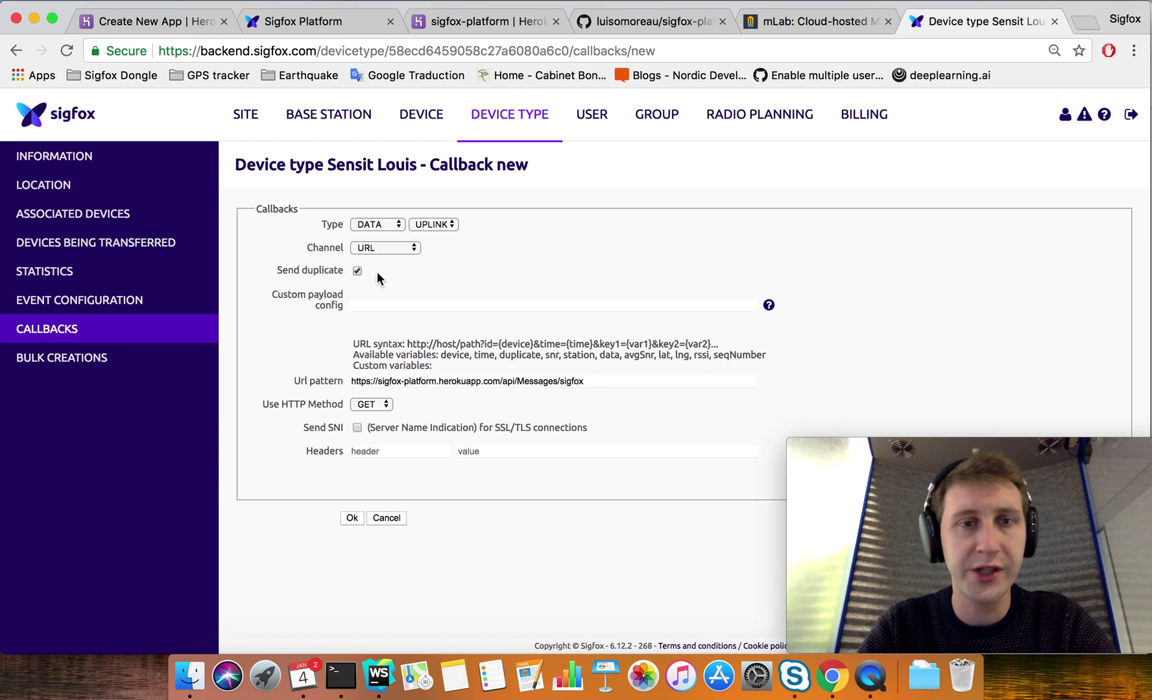
# Step: Set the callback's HTTP method to PUT and content type to application/json
pyautogui.click(365, 406)
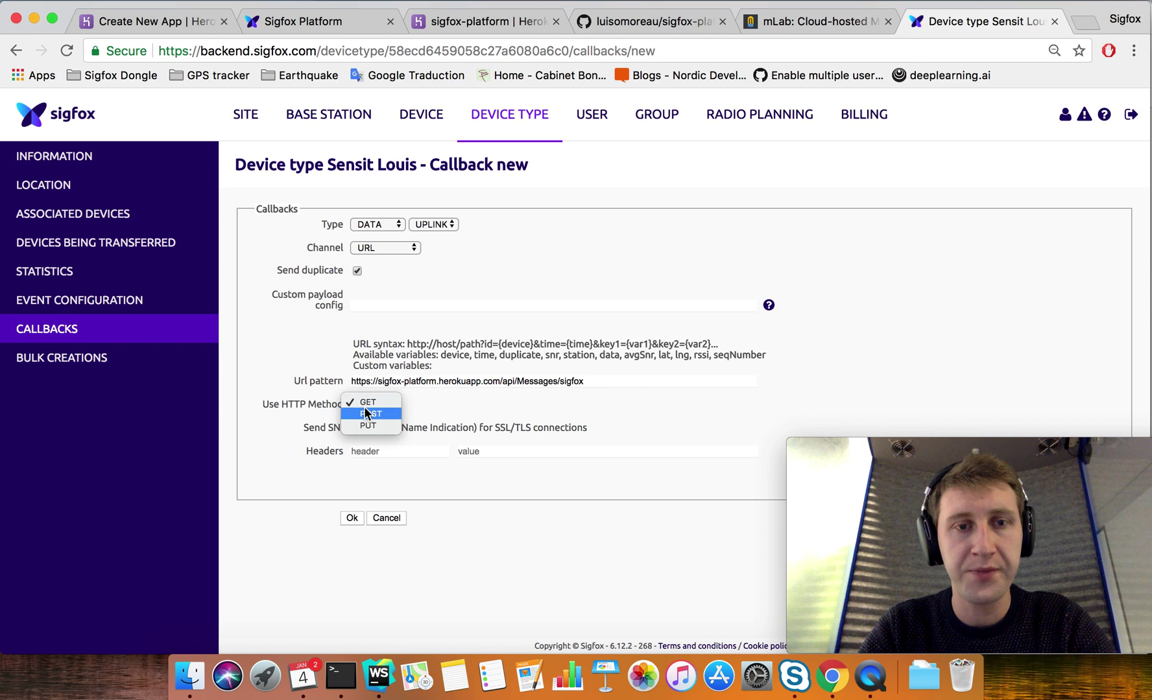
pyautogui.click(367, 424)
pyautogui.click(368, 404)
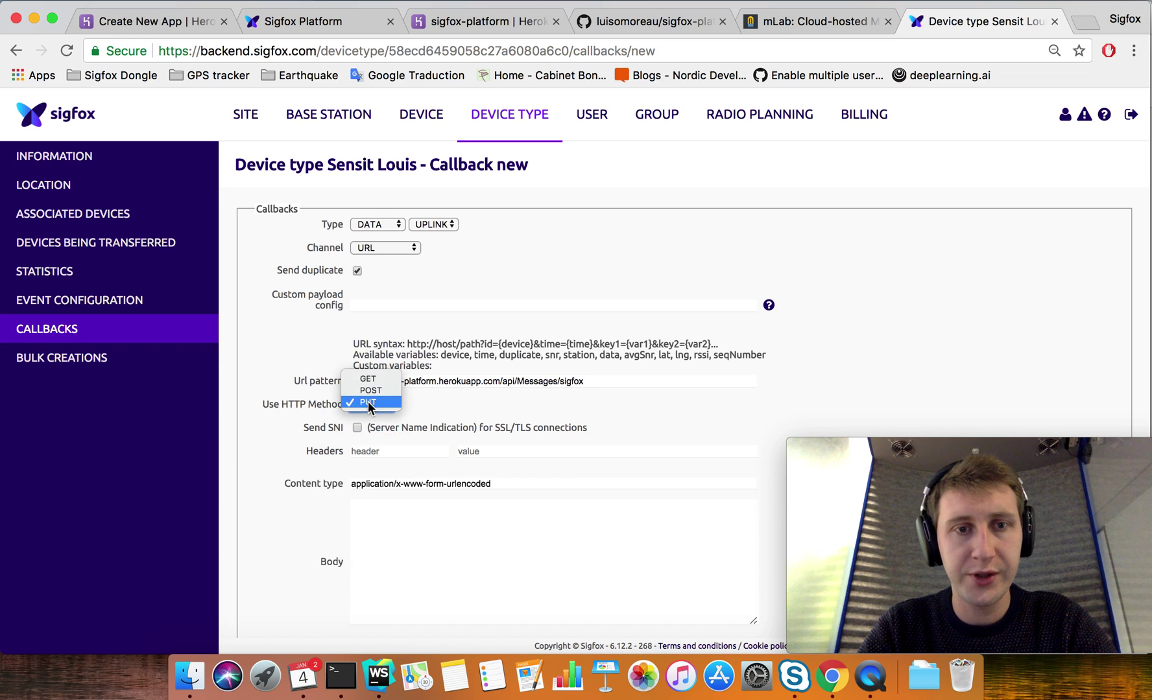
pyautogui.click(367, 401)
pyautogui.moveTo(396, 484); pyautogui.dragTo(553, 480)
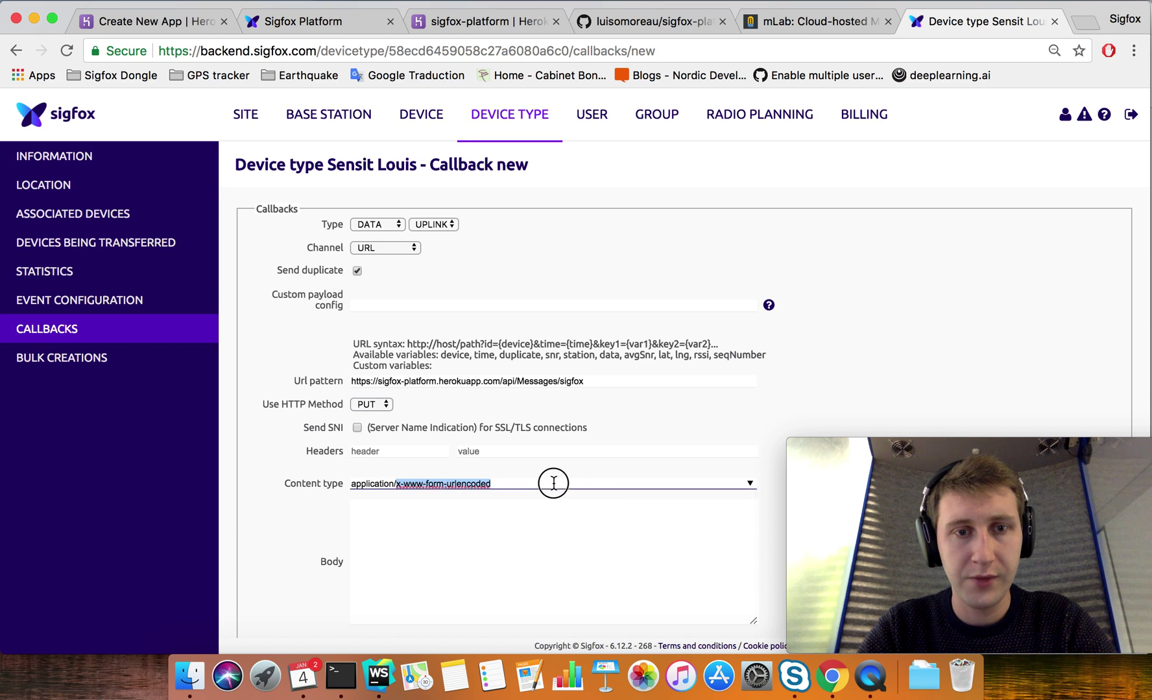
pyautogui.write('jos')
pyautogui.press('BackSpace')
pyautogui.write('so')
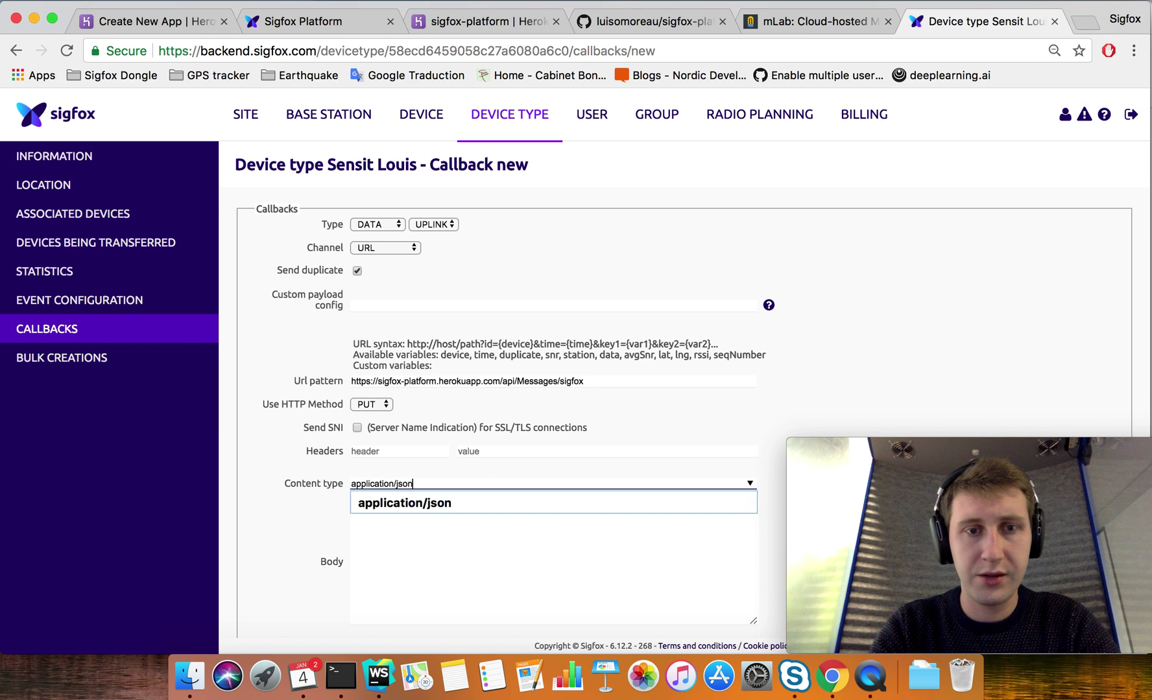
pyautogui.write('n')
pyautogui.click(567, 552)
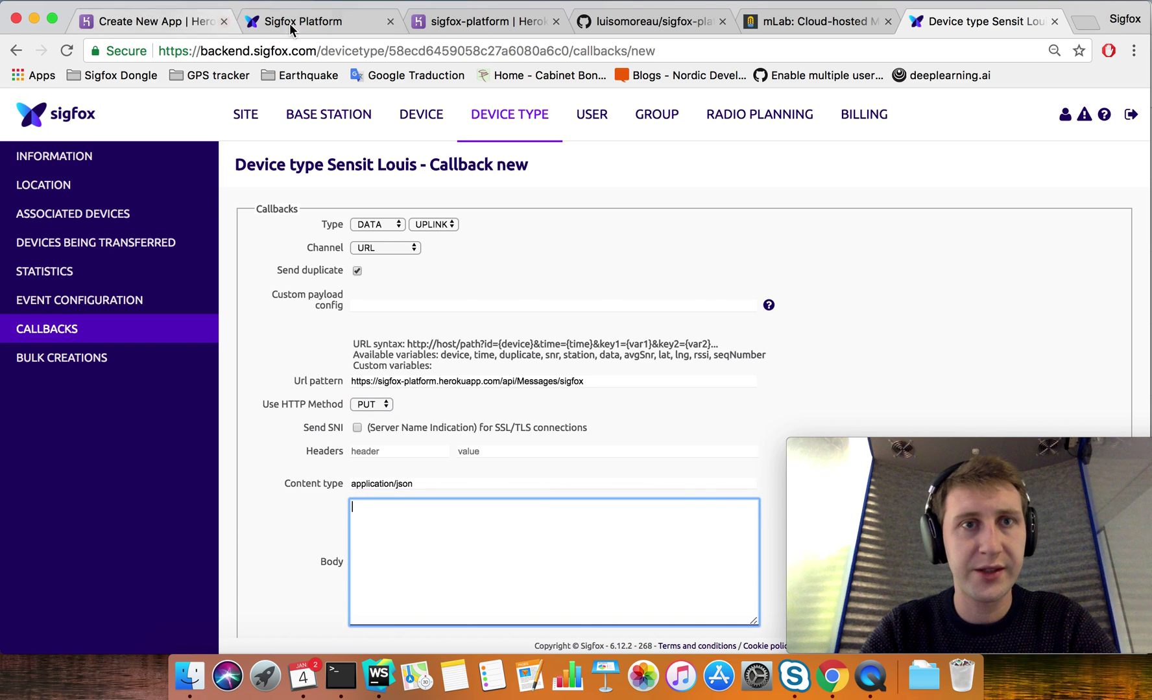
# Step: Copy the Platform's UPLINK JSON into the callback Body
pyautogui.click(289, 23)
pyautogui.moveTo(316, 447); pyautogui.dragTo(756, 467)
pyautogui.press('super+c')
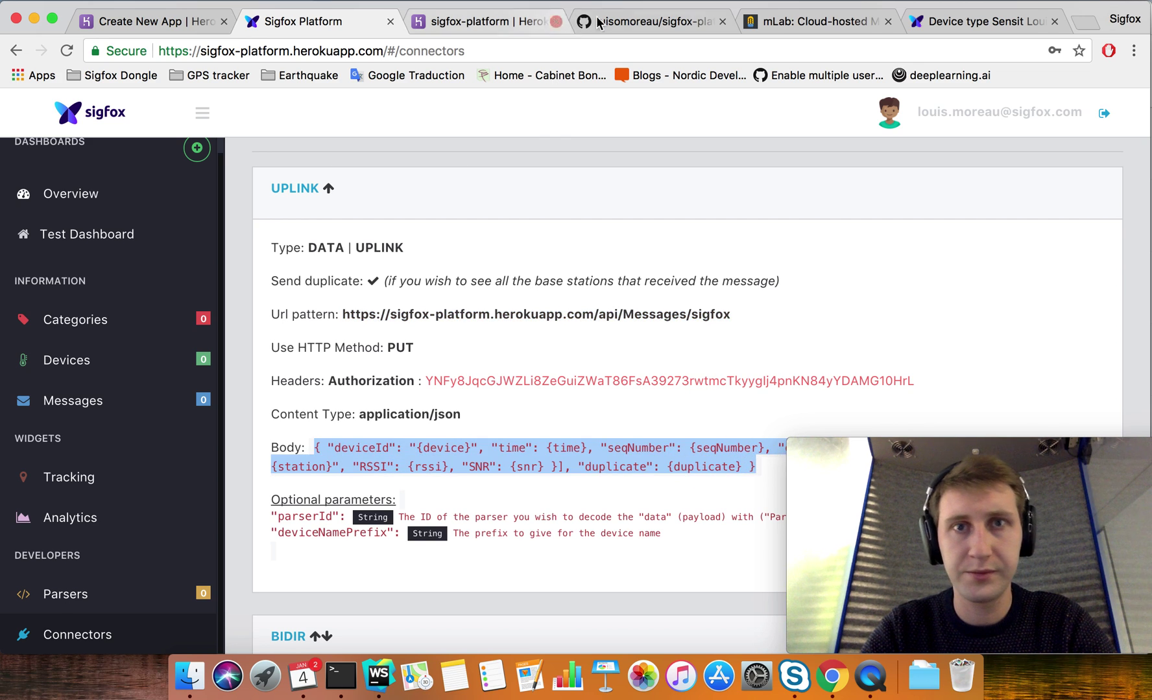
pyautogui.click(995, 21)
pyautogui.press('super+v')
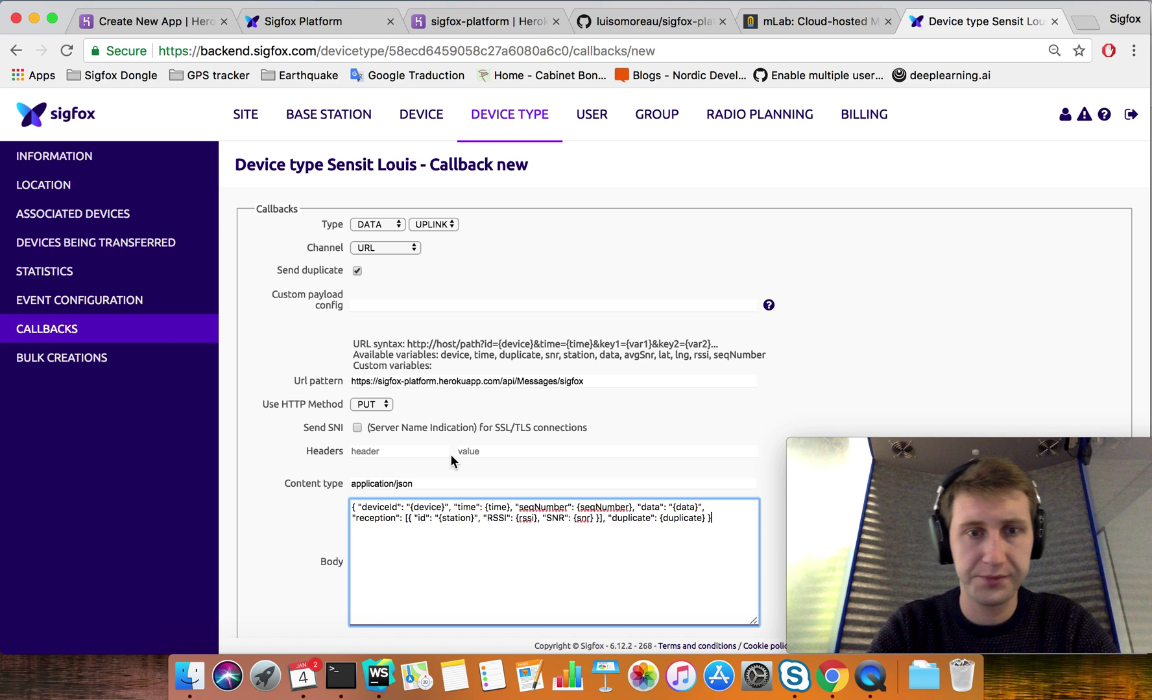
# Step: Add an Authorization header with the Platform's token and save the callback
pyautogui.click(373, 456)
pyautogui.write('Auth')
pyautogui.press('Down')
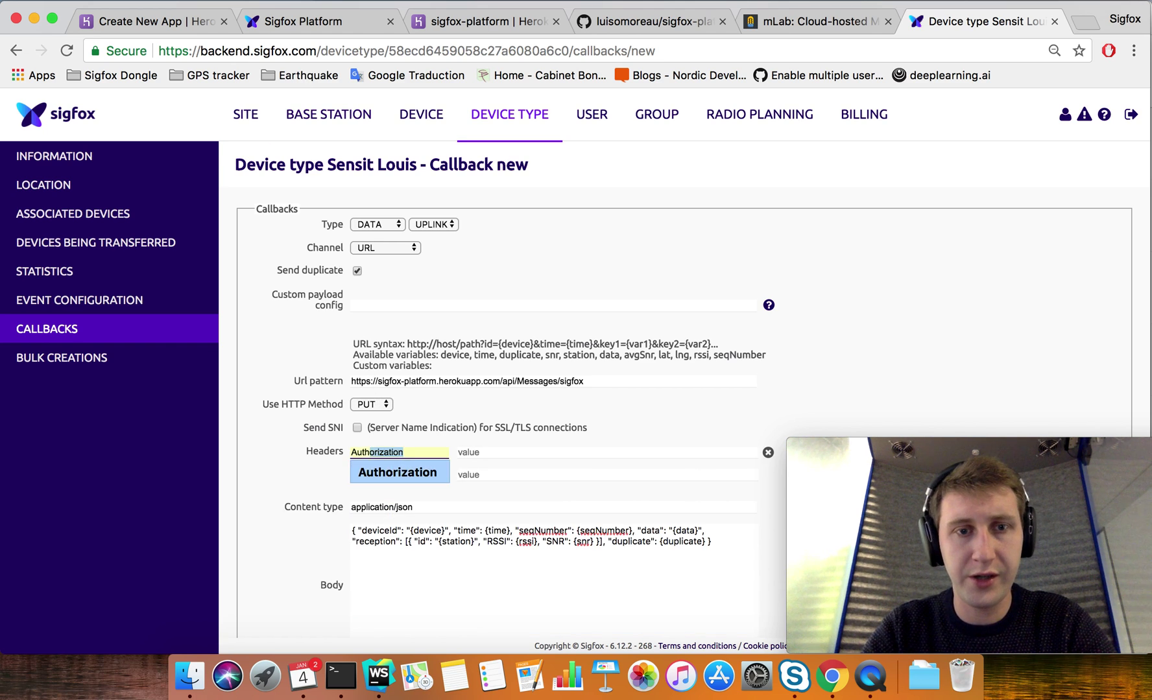
pyautogui.press('Tab')
pyautogui.click(314, 22)
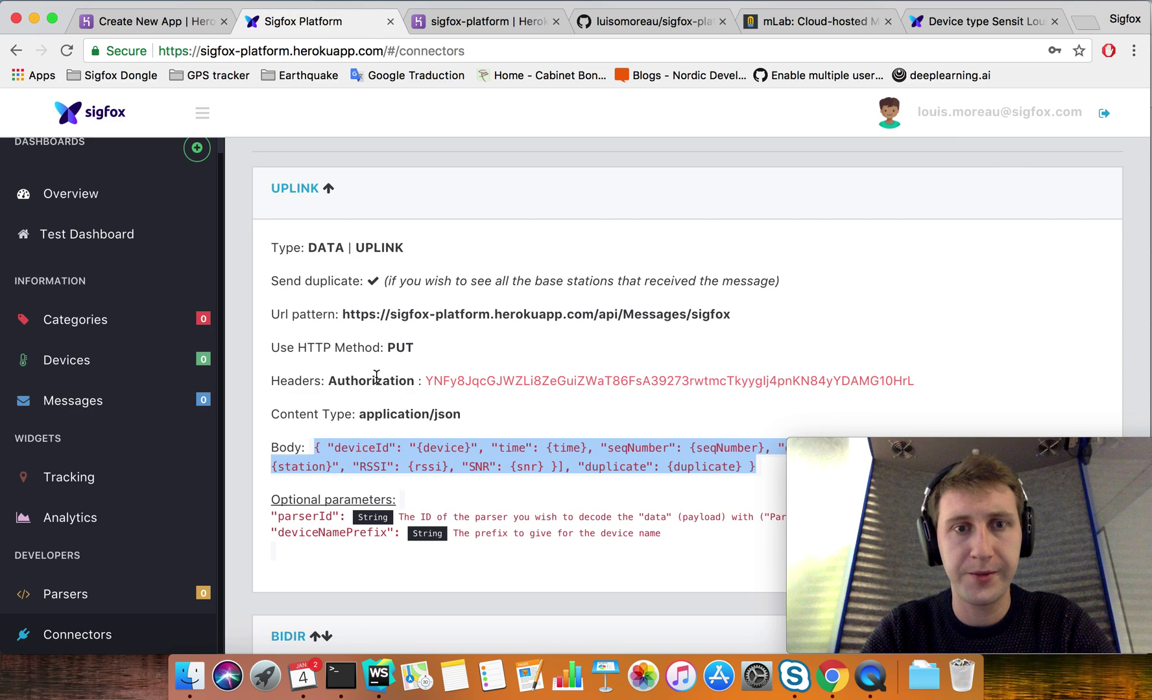
pyautogui.moveTo(429, 381); pyautogui.dragTo(835, 371)
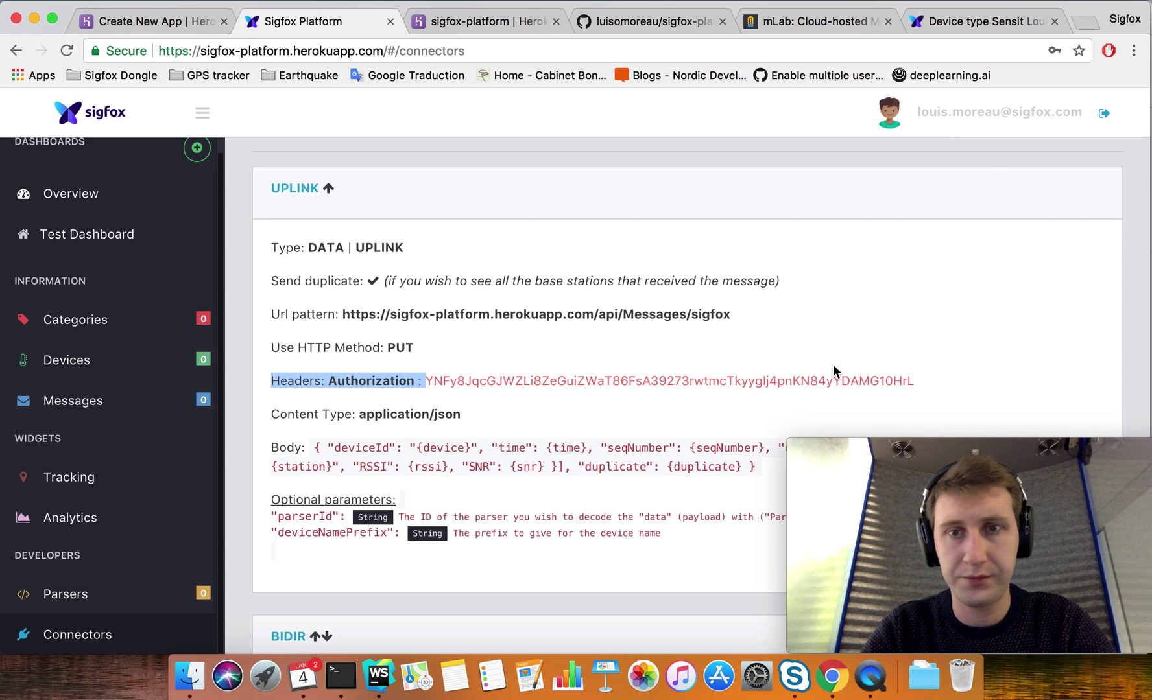
pyautogui.moveTo(911, 381); pyautogui.dragTo(642, 380)
pyautogui.moveTo(915, 383); pyautogui.dragTo(435, 384)
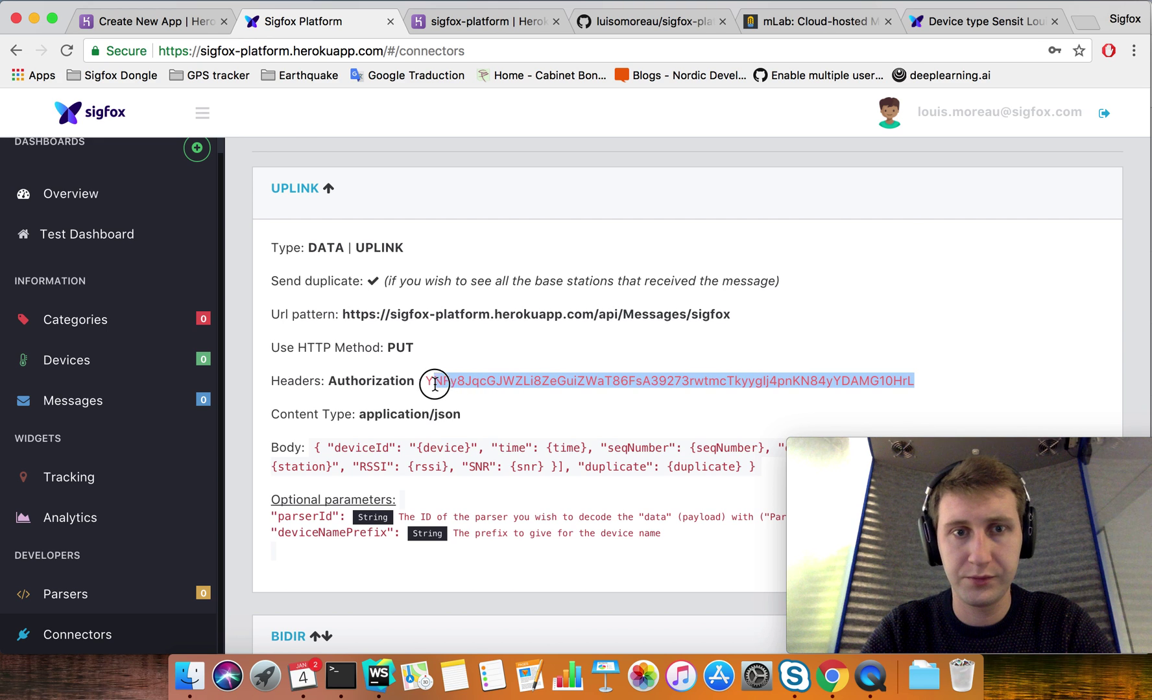
pyautogui.click(954, 26)
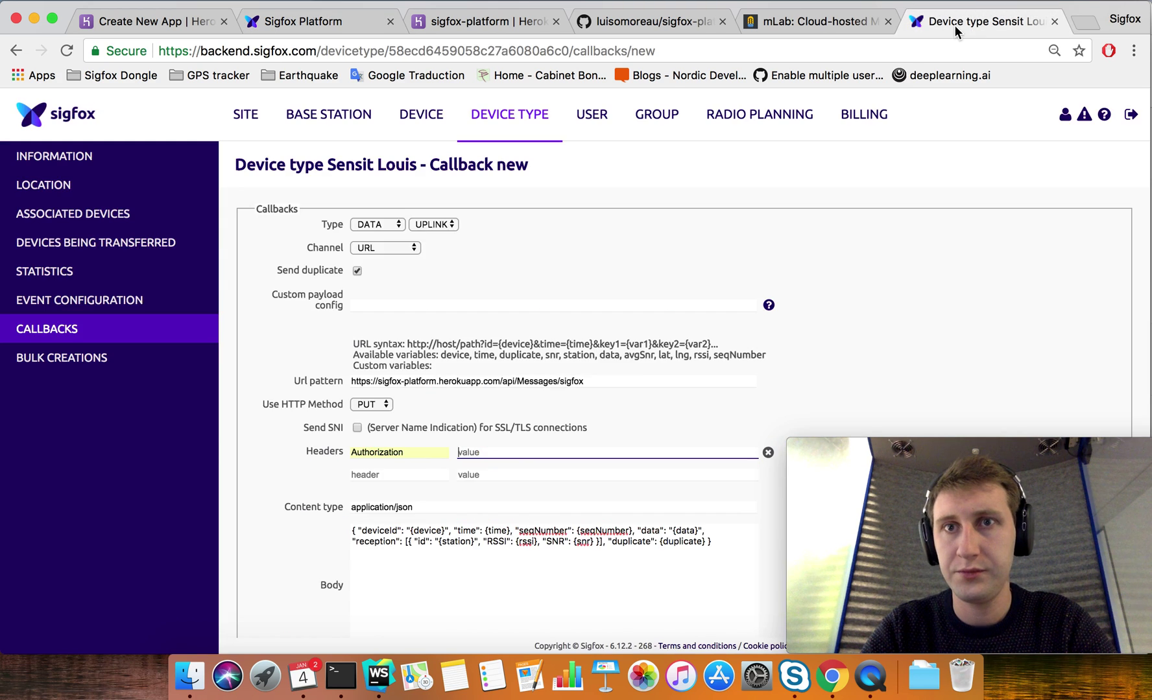
pyautogui.click(513, 452)
pyautogui.press('super+v')
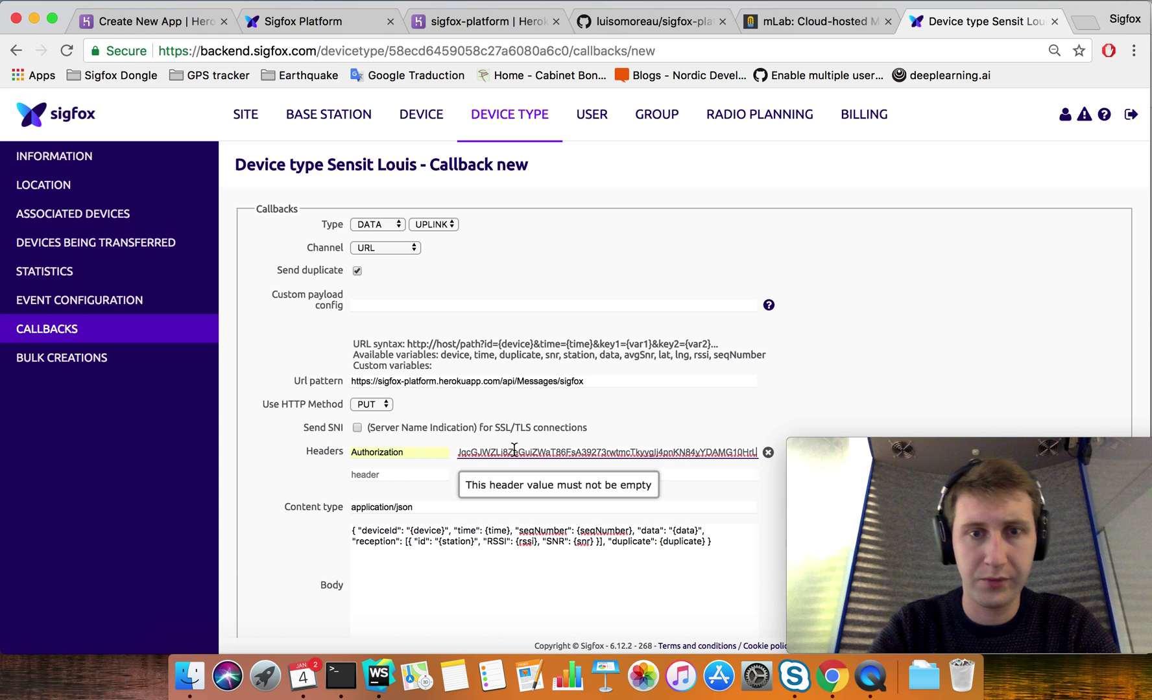
pyautogui.scroll(-3, 253, 566)
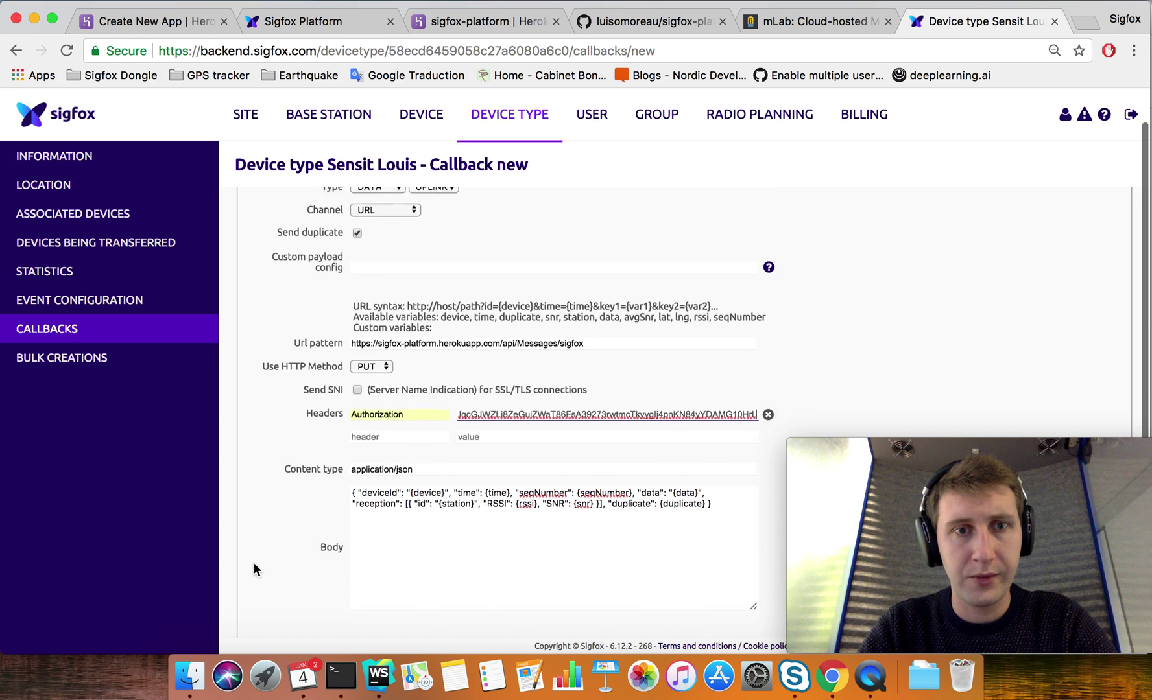
pyautogui.click(352, 613)
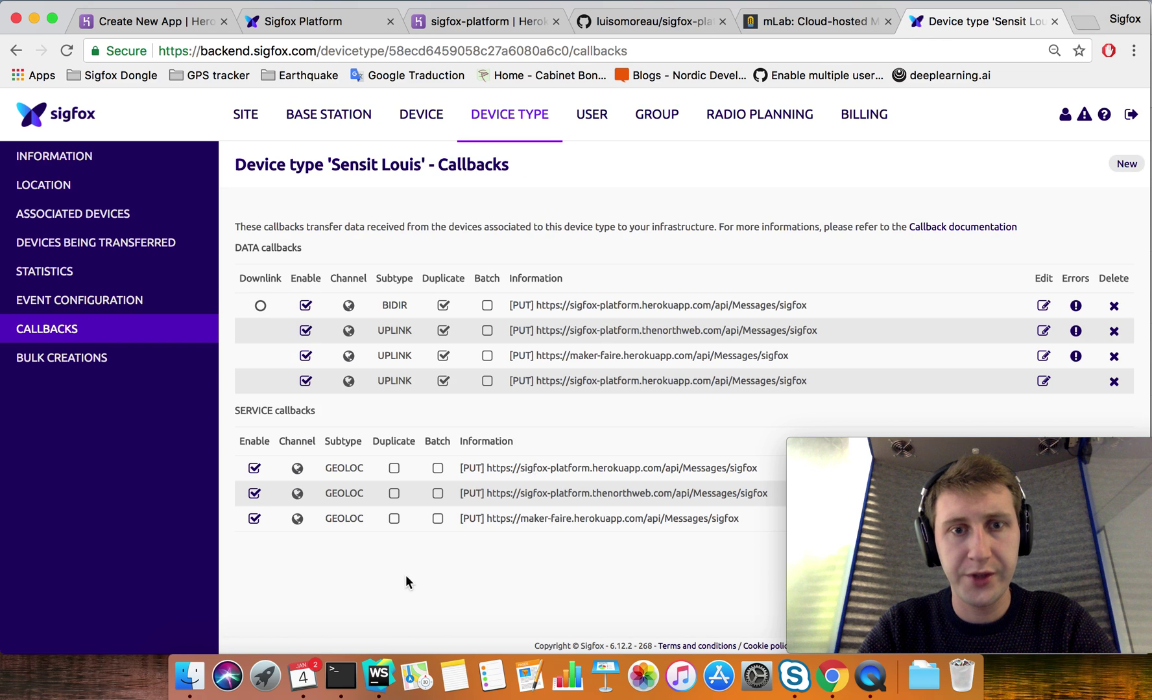
# Step: Open the fourth uplink callback for editing and select its Authorization header value
pyautogui.click(292, 20)
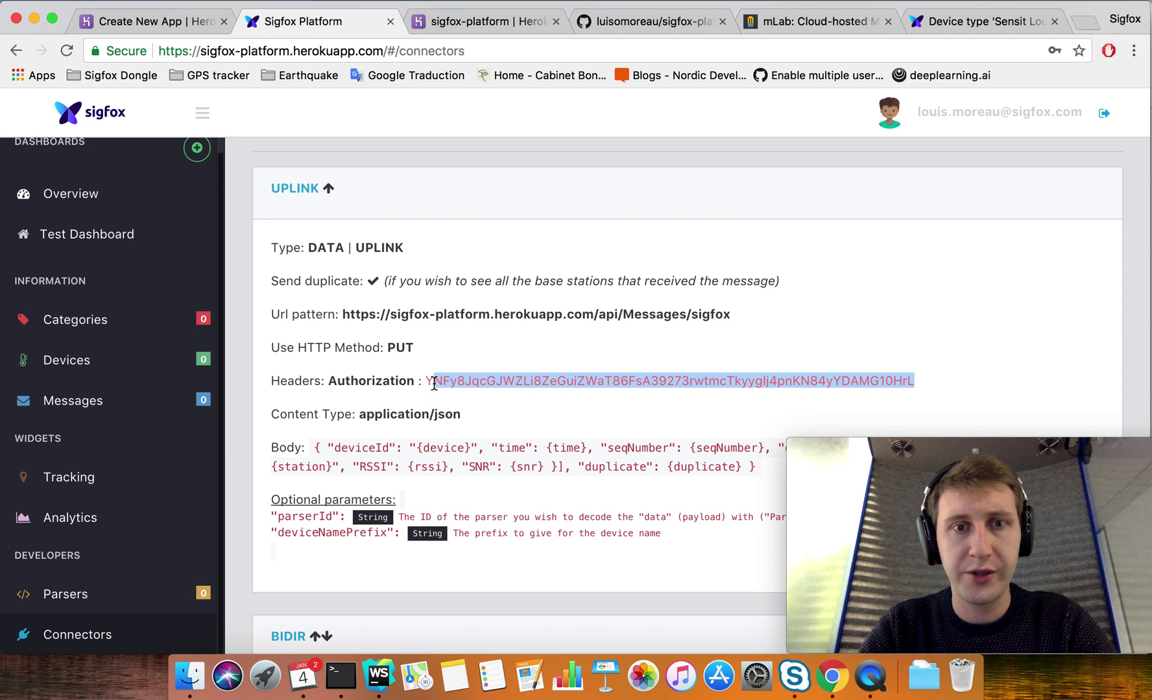
pyautogui.click(971, 22)
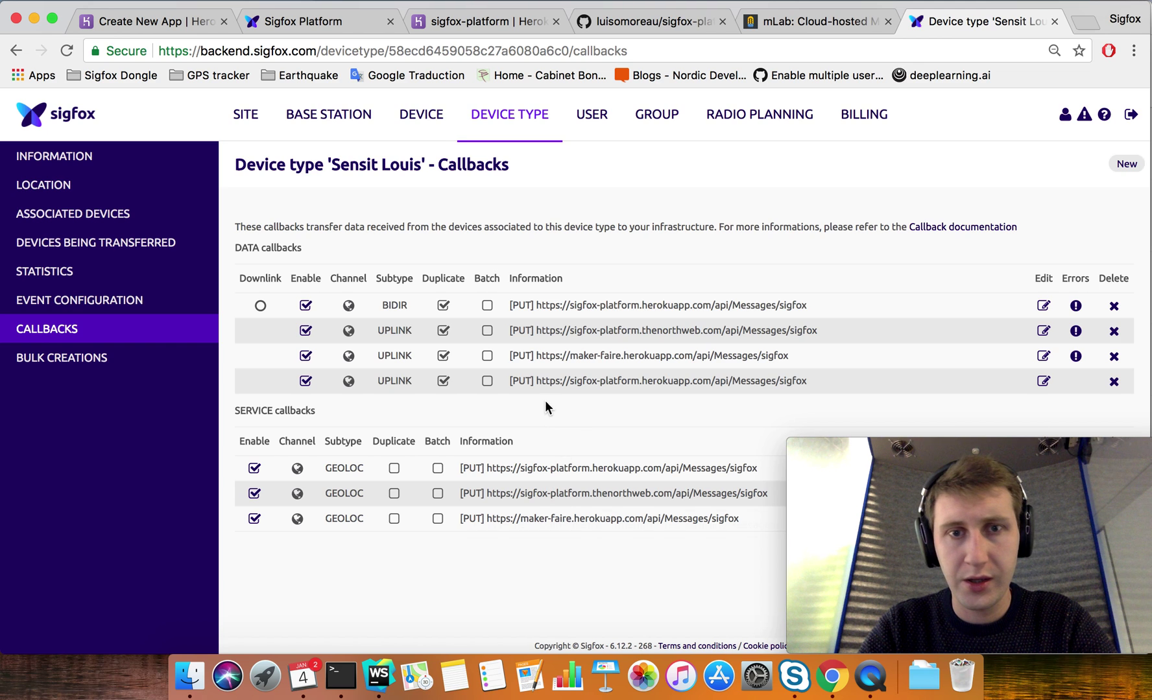
pyautogui.click(1043, 381)
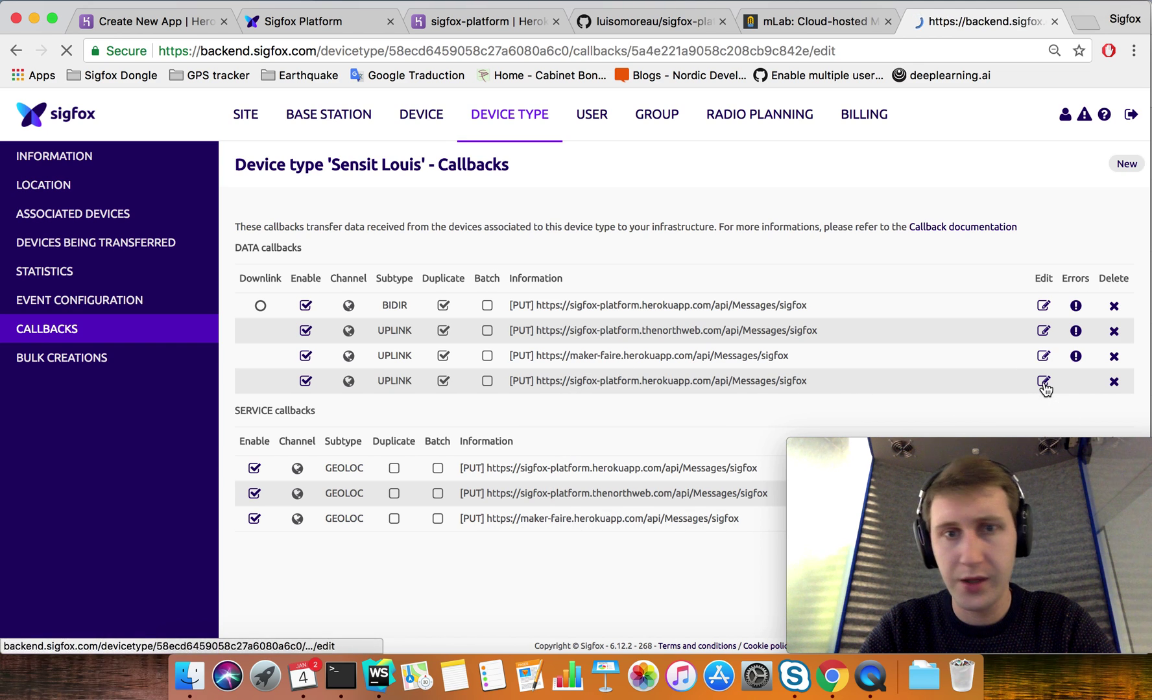
pyautogui.click(458, 451)
pyautogui.doubleClick(457, 451)
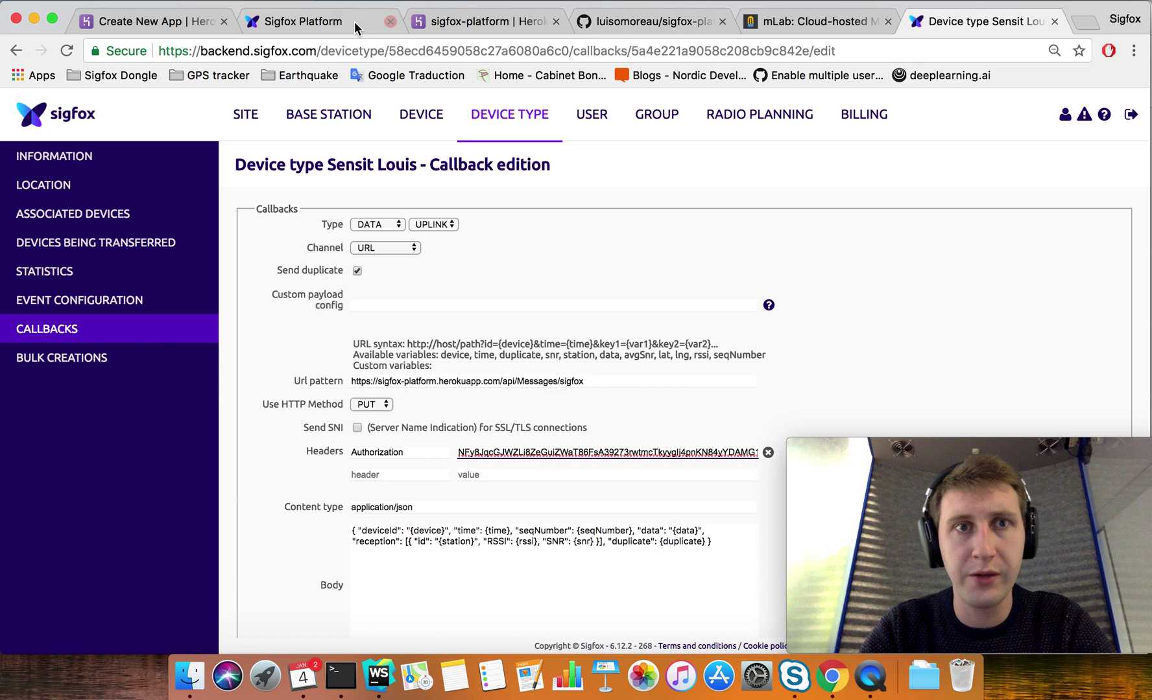
# Step: Put the Platform's full token into the header, save, and return to the Platform overview
pyautogui.click(342, 22)
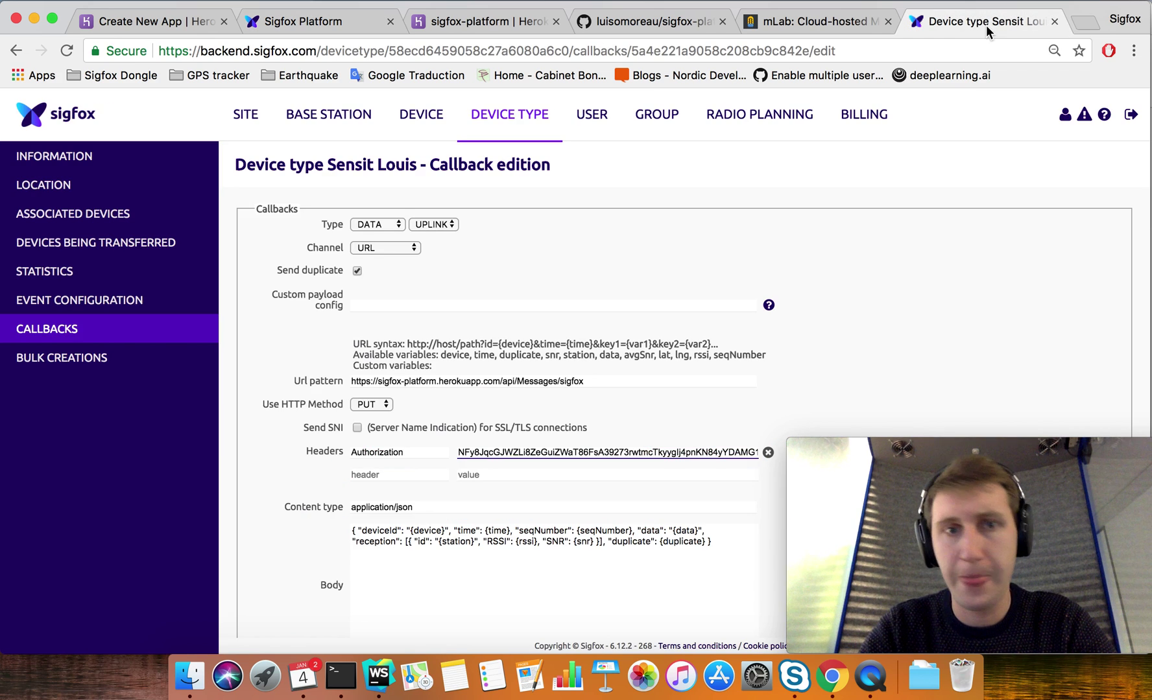
pyautogui.click(986, 21)
pyautogui.doubleClick(489, 453)
pyautogui.press('Right')
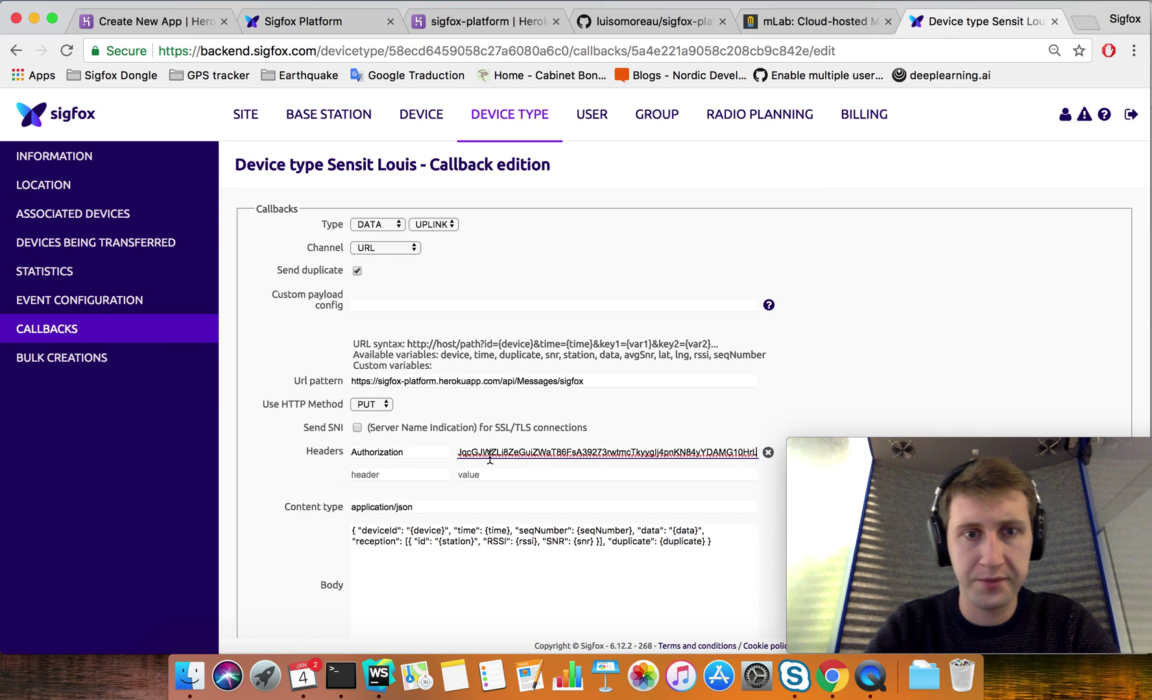
pyautogui.scroll(-3, 249, 512)
pyautogui.click(351, 612)
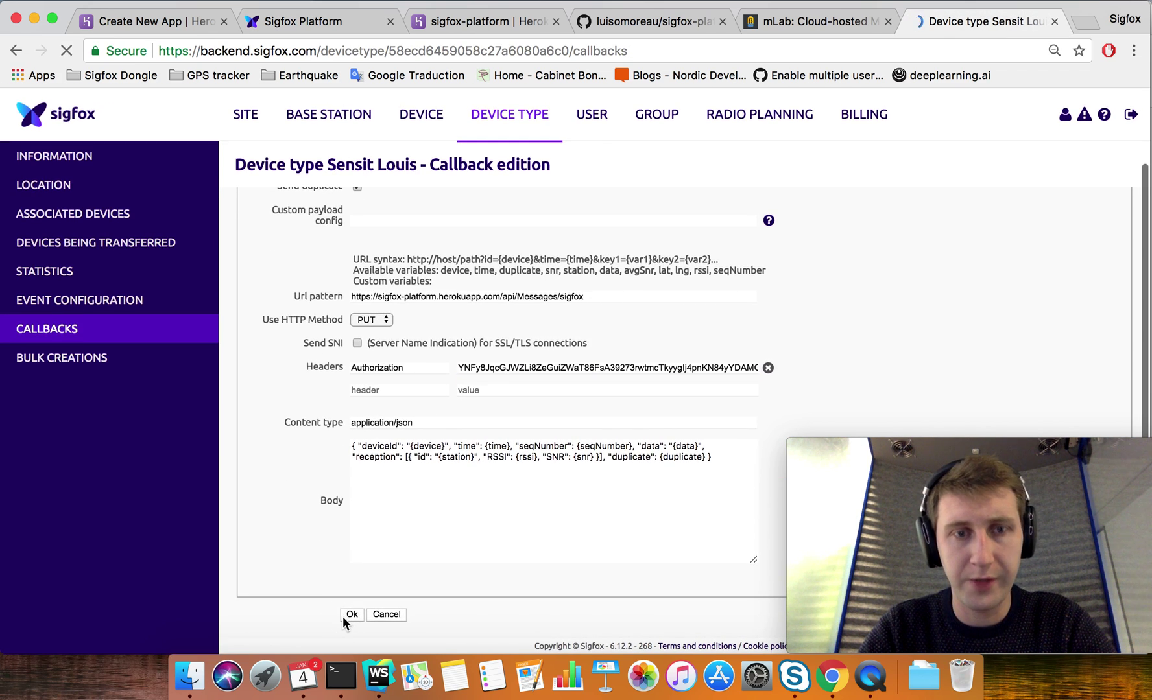
pyautogui.click(303, 22)
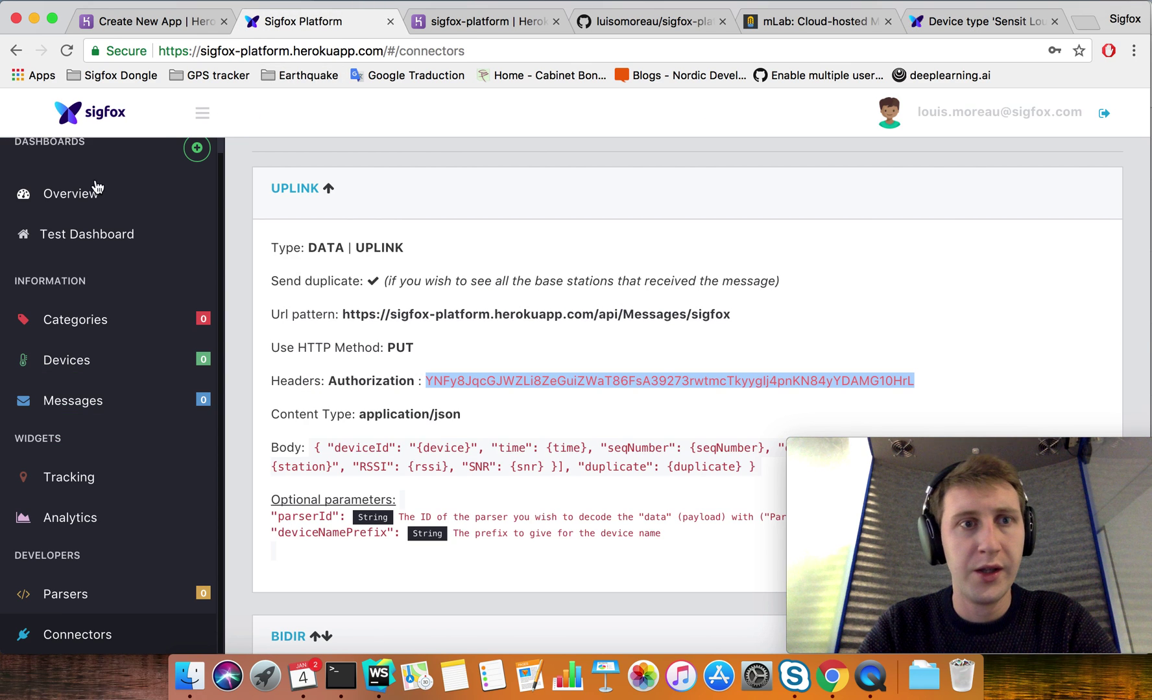
pyautogui.click(71, 194)
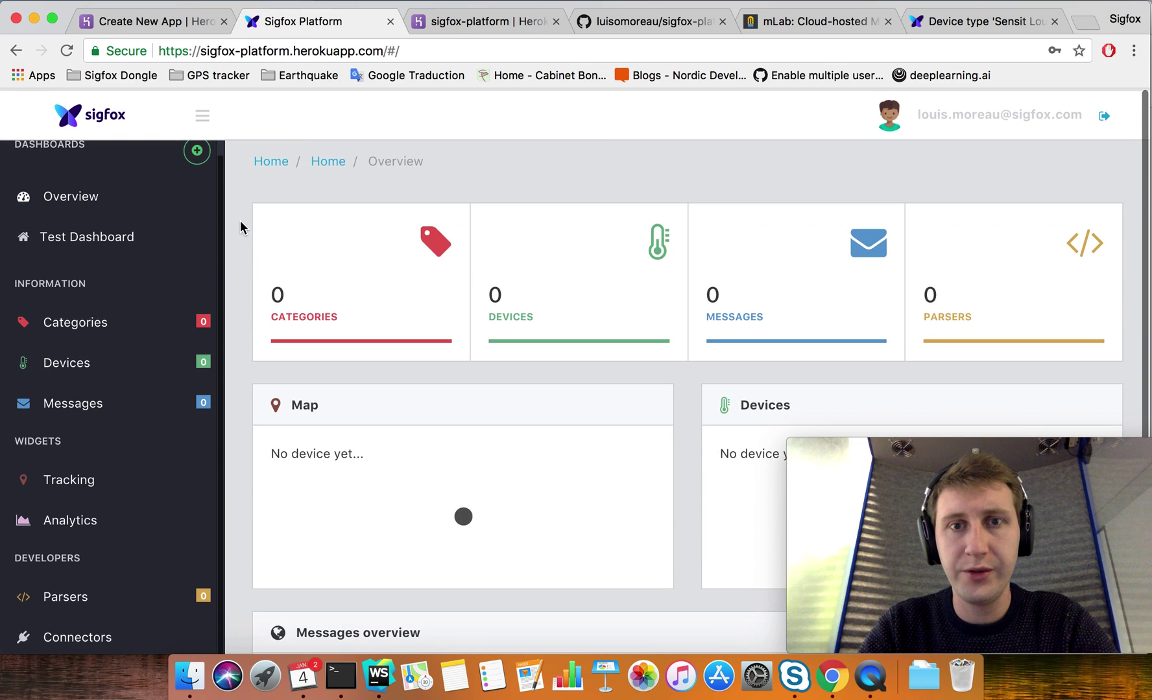
# Step: Scroll the Overview panels to confirm device 1C8419 and its first message (data a06f1024) arrived
pyautogui.scroll(-2, 240, 226)
pyautogui.scroll(-1, 240, 222)
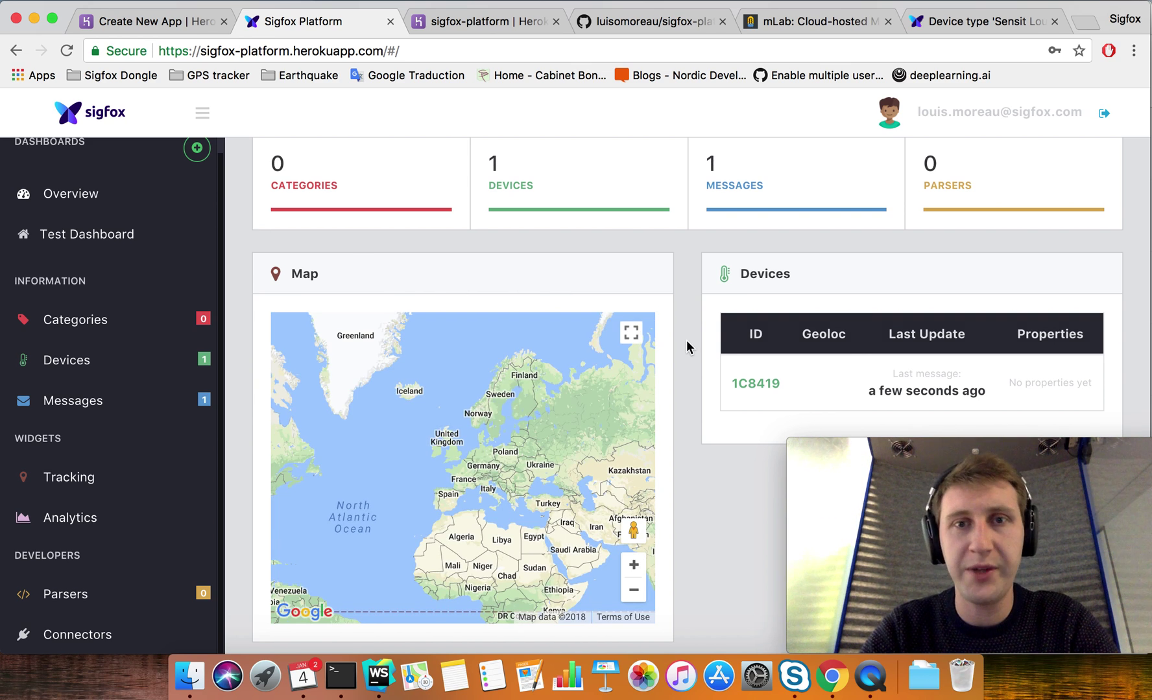
pyautogui.scroll(-5, 687, 340)
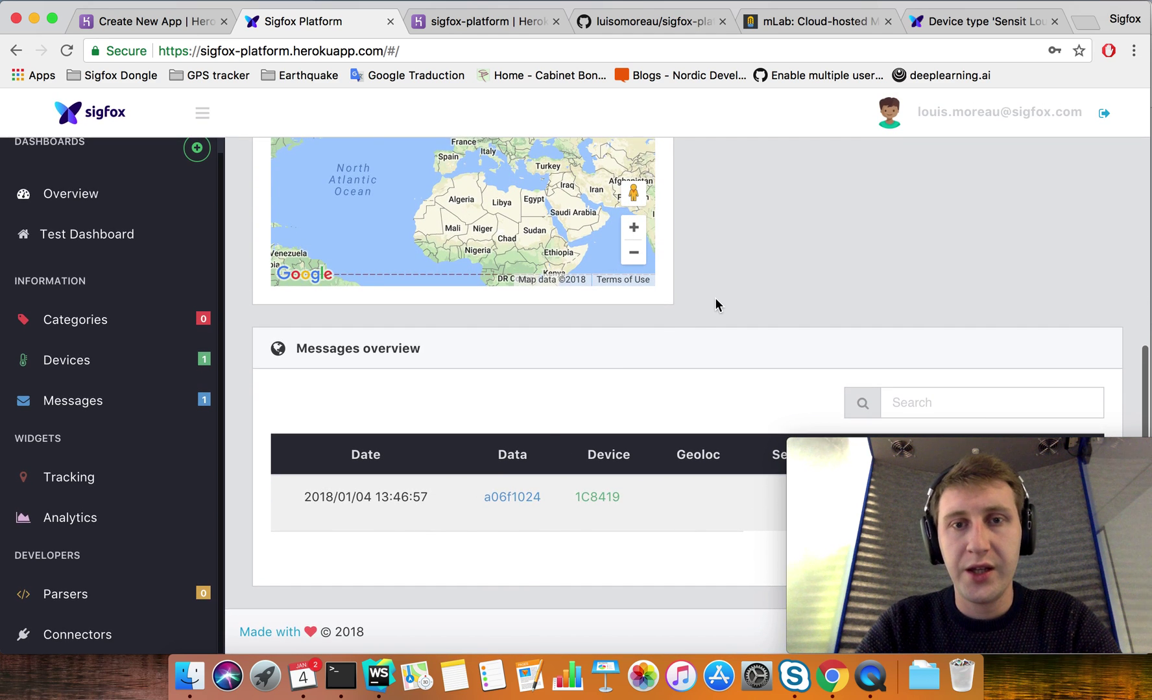
pyautogui.scroll(2, 715, 299)
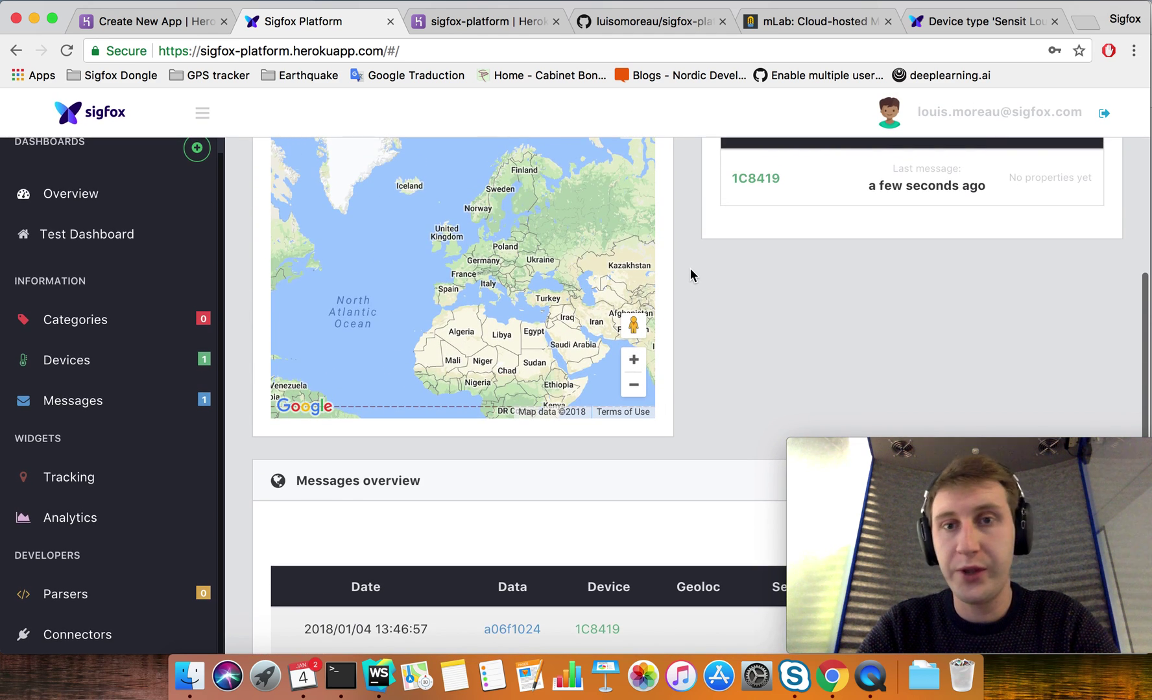
pyautogui.scroll(2, 689, 267)
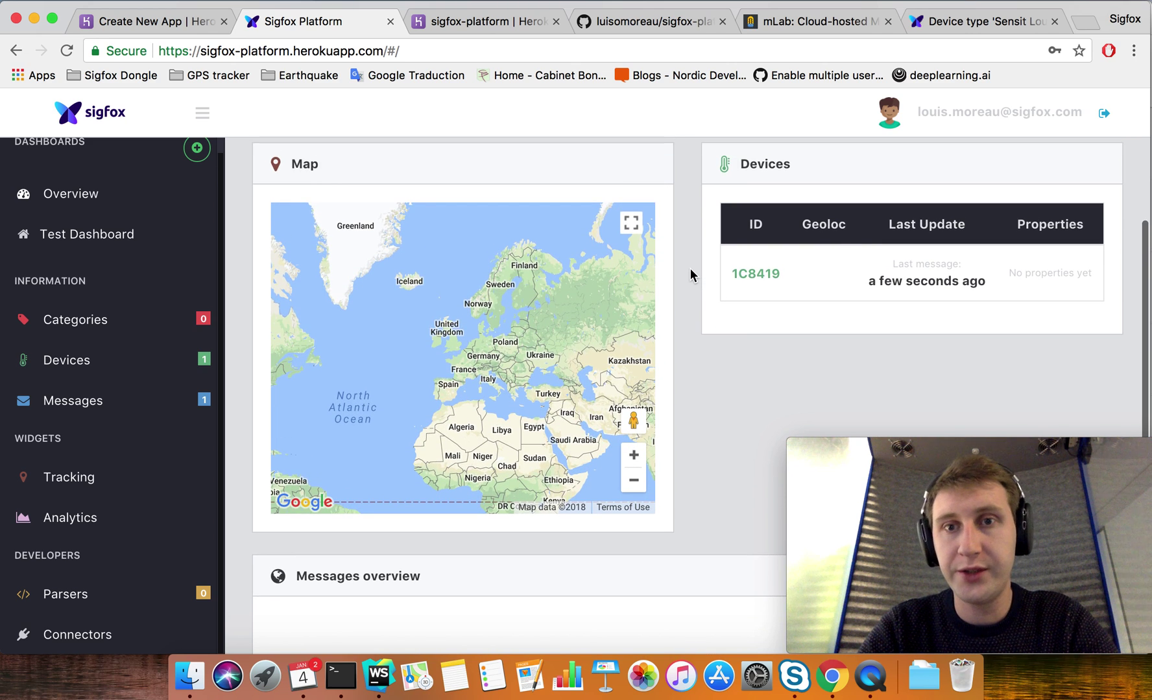
pyautogui.scroll(-3, 690, 269)
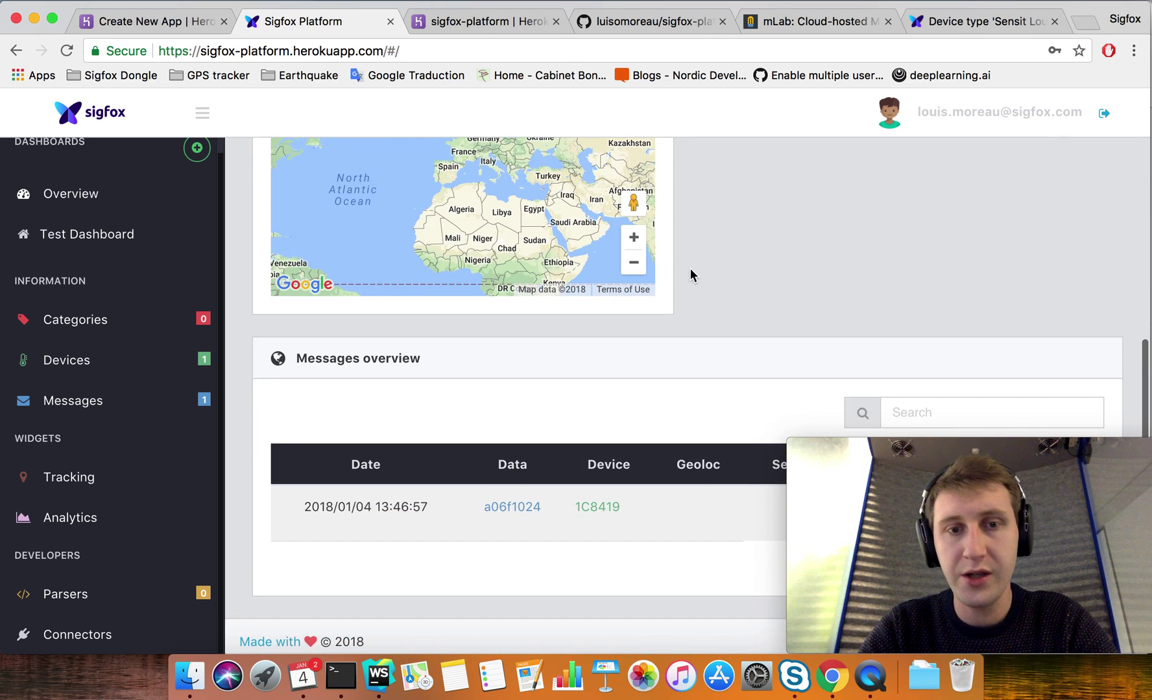
pyautogui.scroll(4, 689, 268)
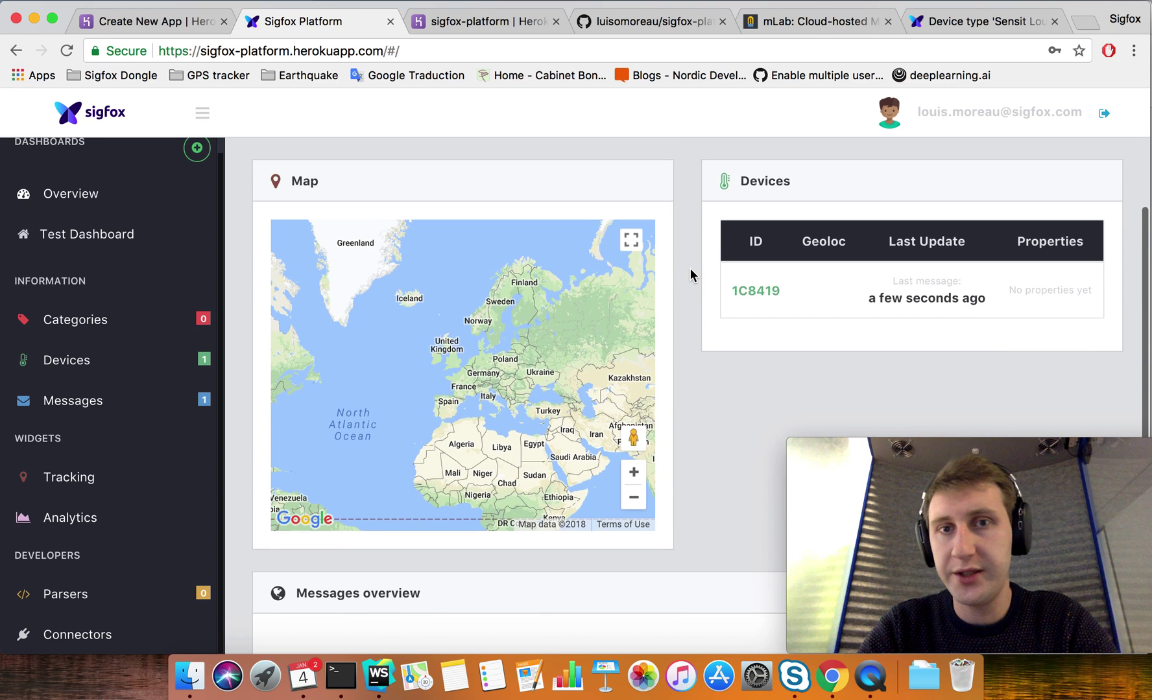
pyautogui.scroll(-1, 689, 268)
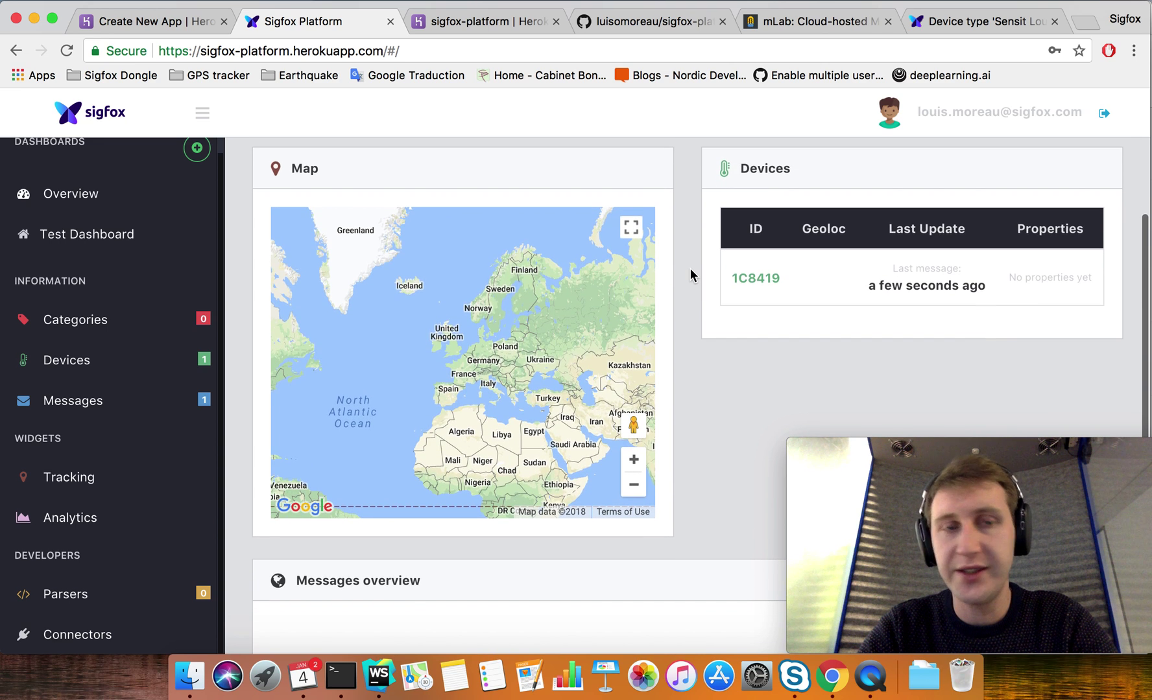
# Step: On the Parsers page, name a new parser Sensit with the description 'decode Sensit payload'
pyautogui.click(65, 594)
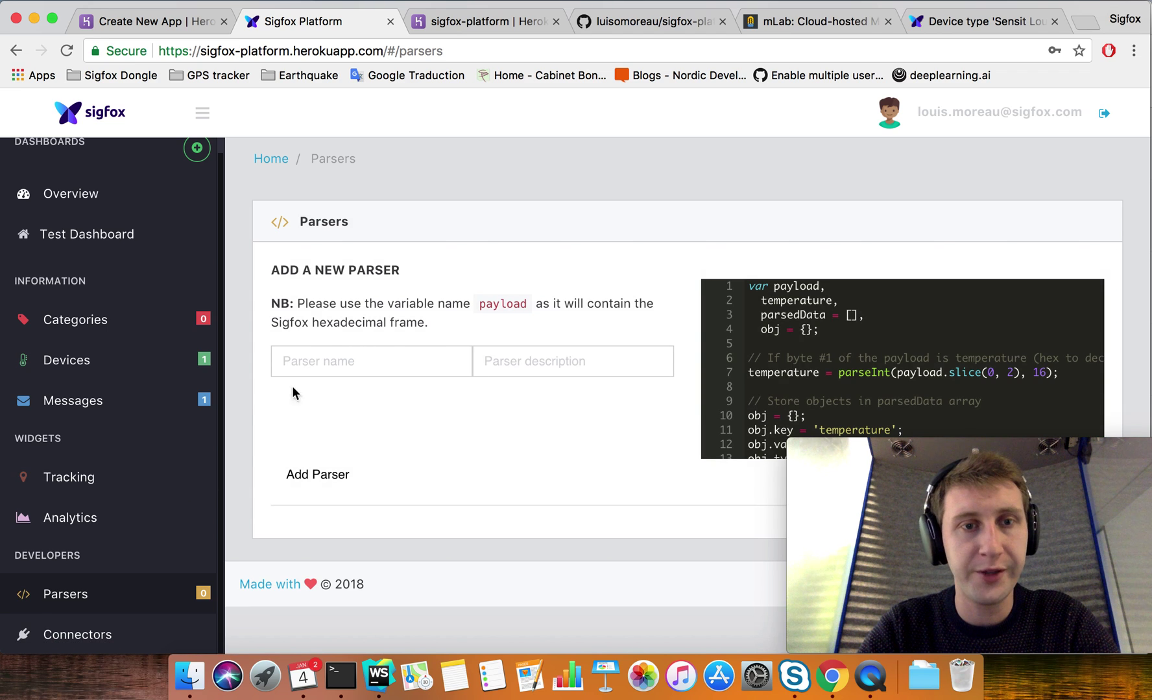
pyautogui.click(323, 365)
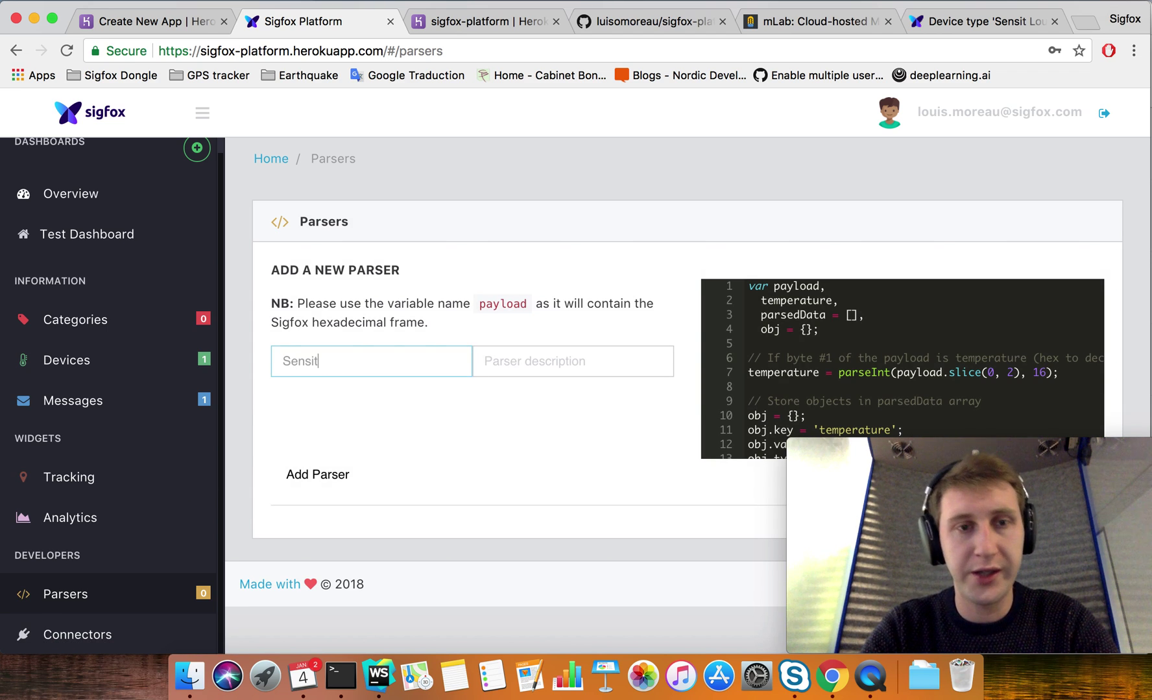
pyautogui.write('Sensit payload')
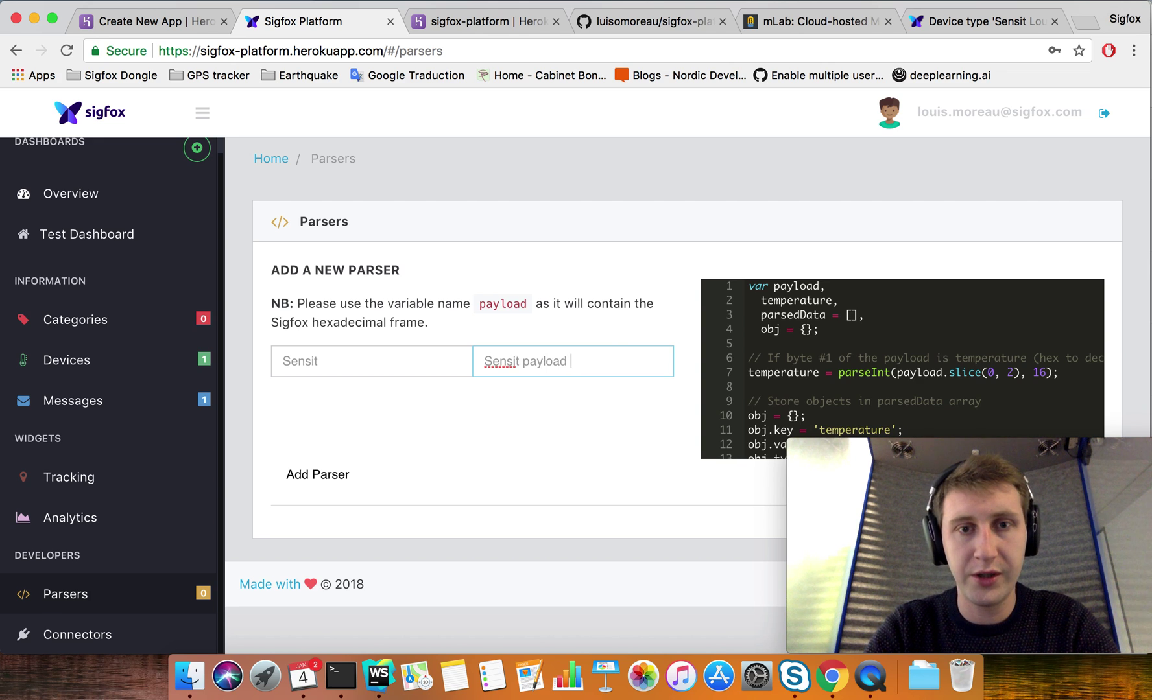
pyautogui.write(' d')
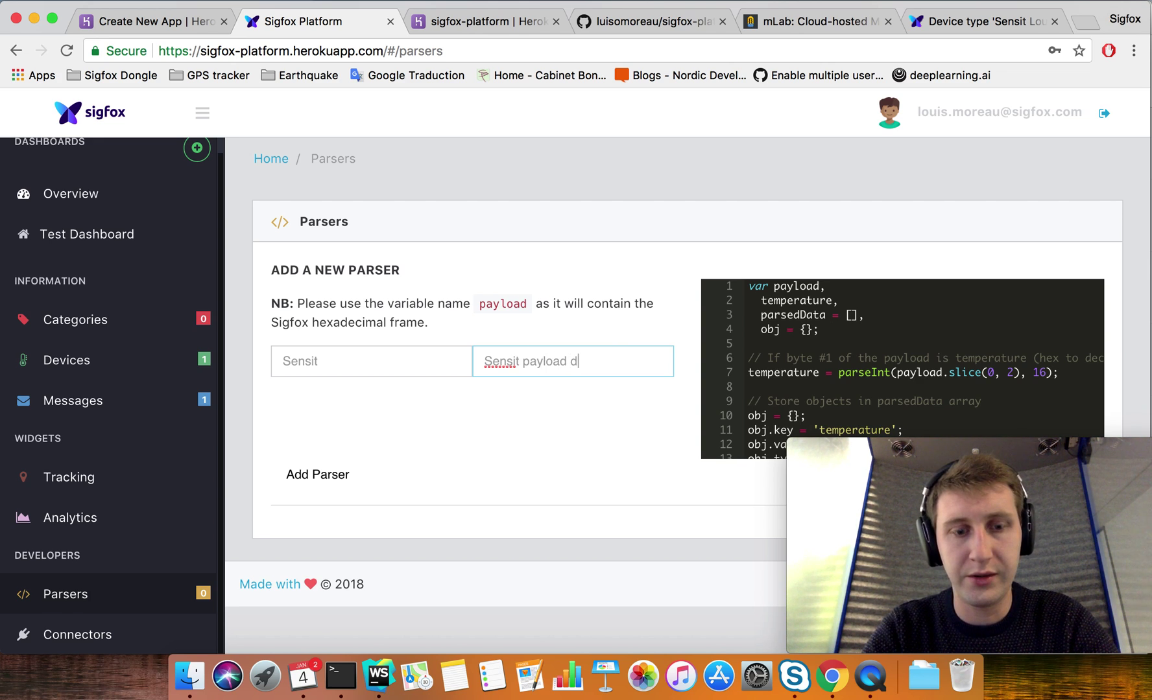
pyautogui.write('ecod')
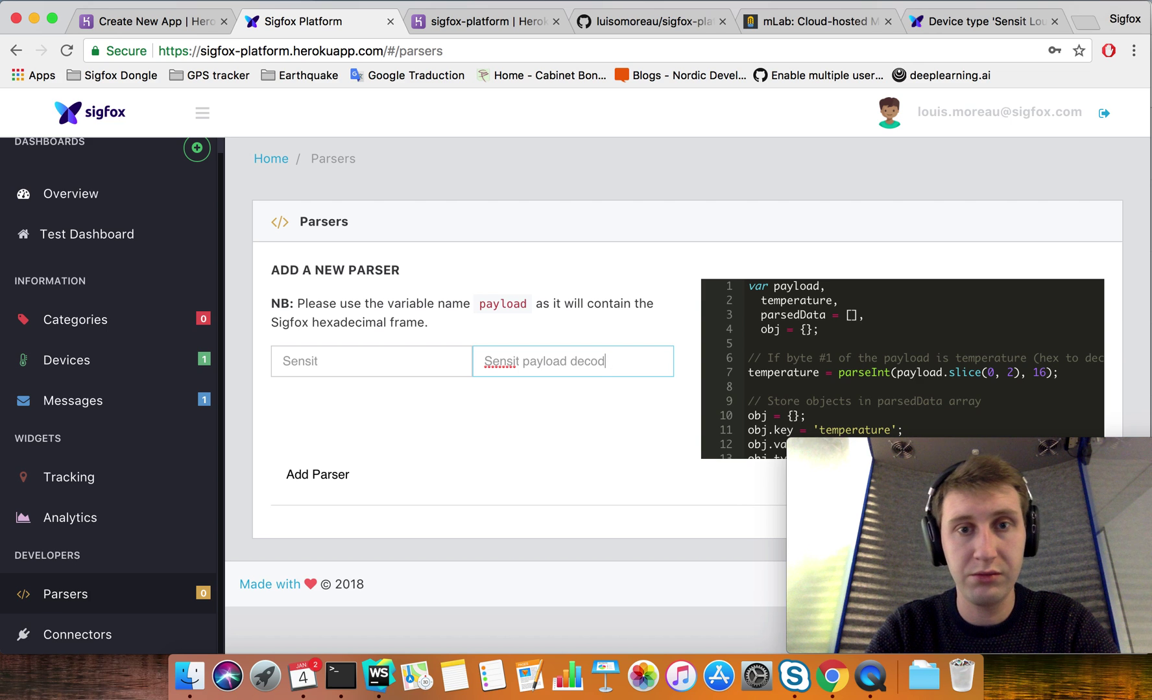
pyautogui.hotkey('shift', 'Left')
pyautogui.hotkey('shift', 'Left')
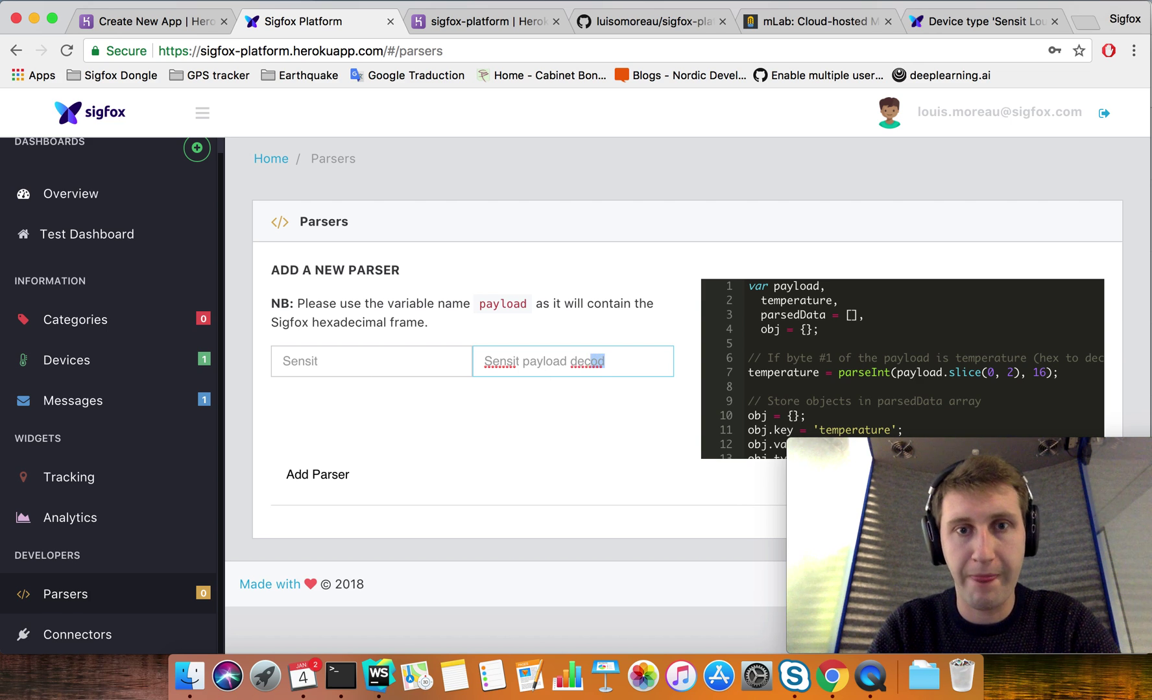
pyautogui.press('BackSpace')
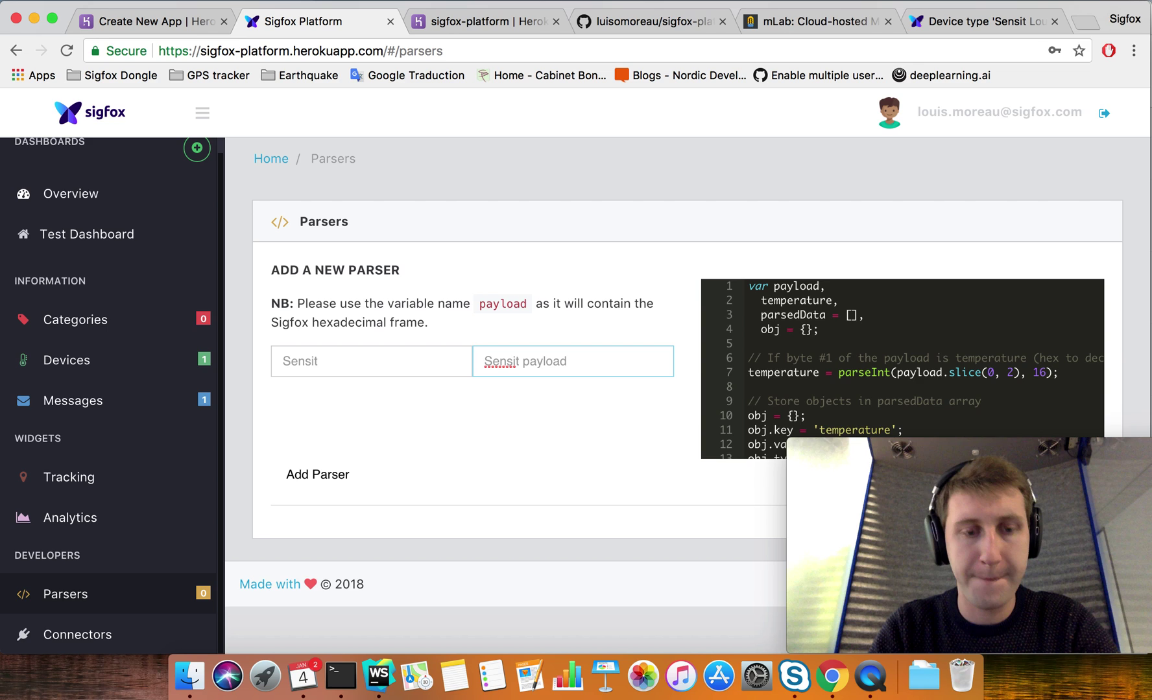
pyautogui.write('decode')
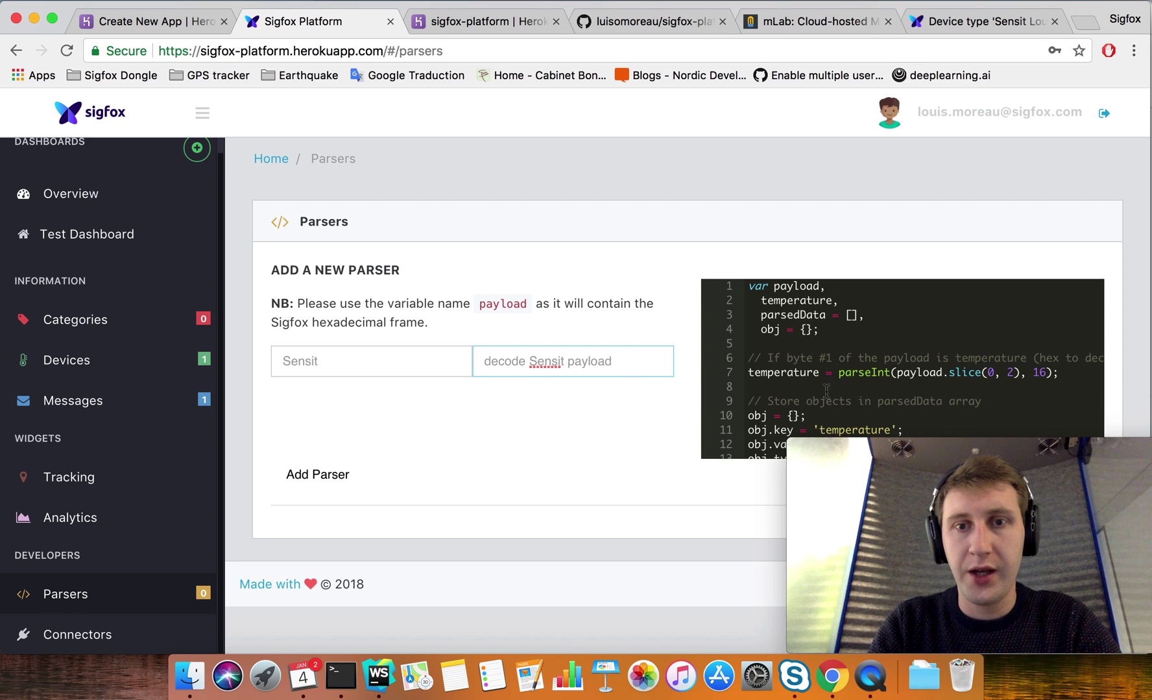
# Step: Open doc/parsers/sensit.js in the sigfox-platform GitHub repo and copy its full 184-line code
pyautogui.click(635, 21)
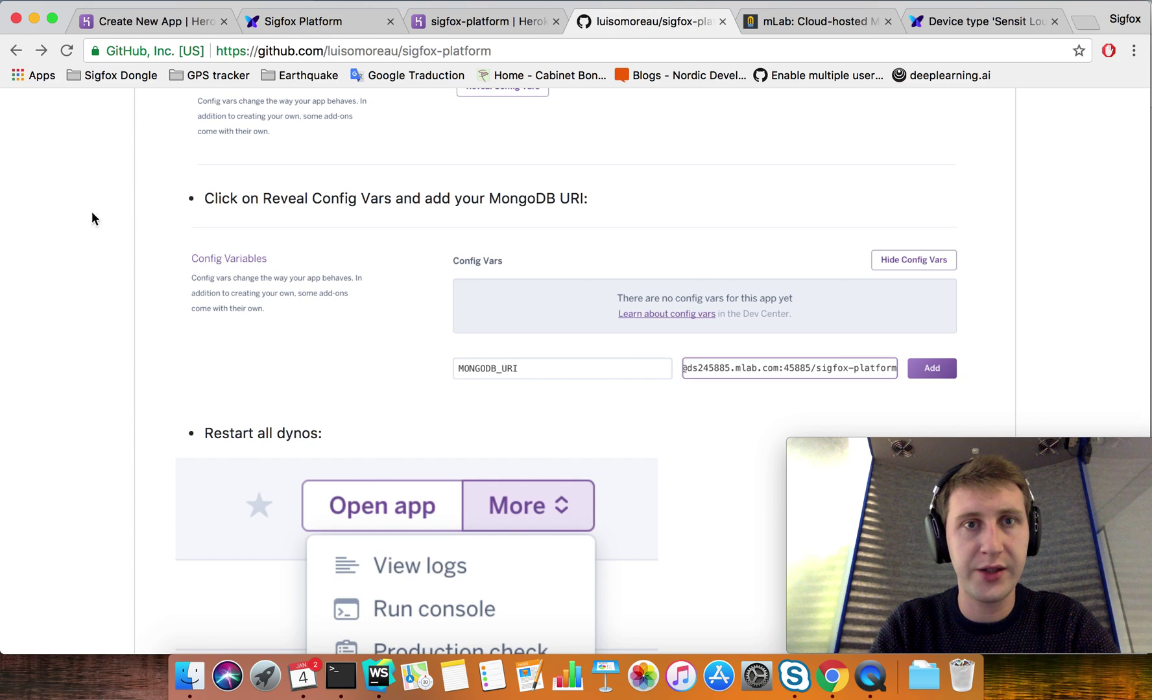
pyautogui.scroll(20, 71, 264)
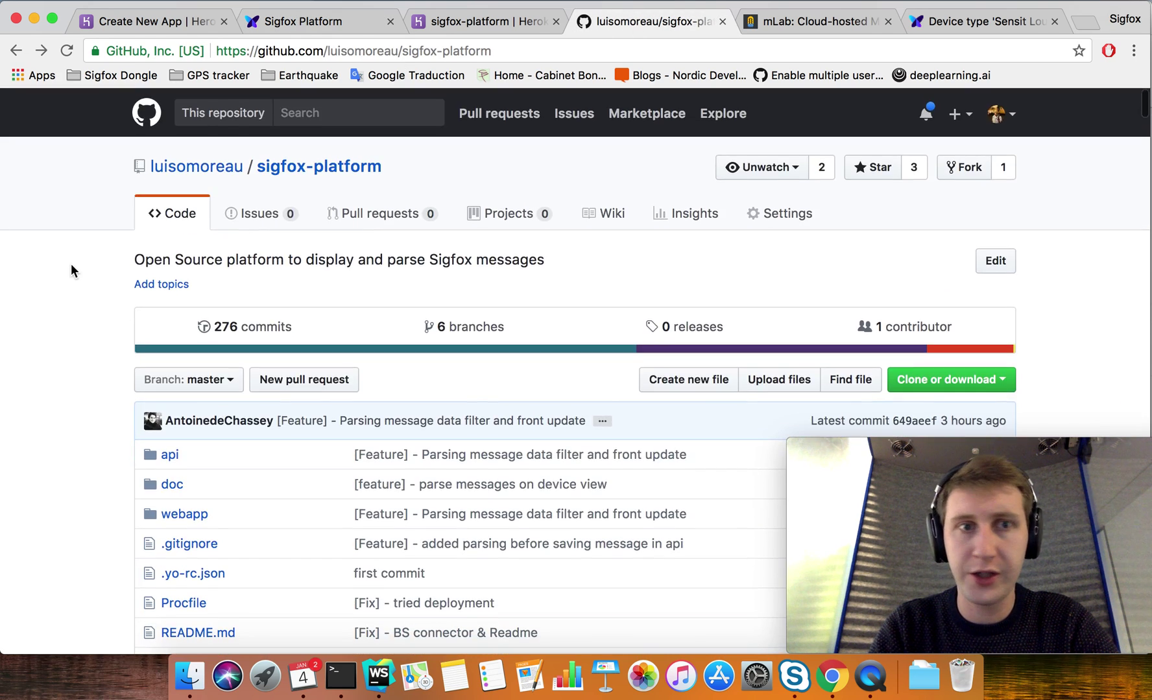
pyautogui.scroll(-3, 85, 474)
pyautogui.click(174, 405)
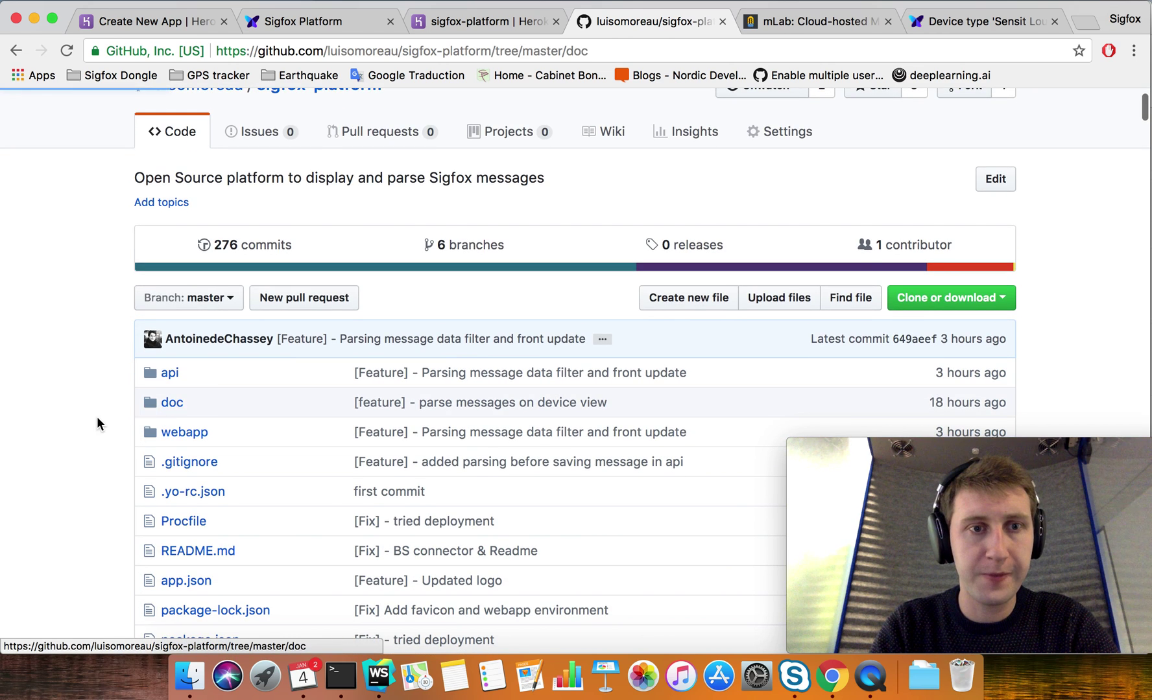
pyautogui.click(180, 397)
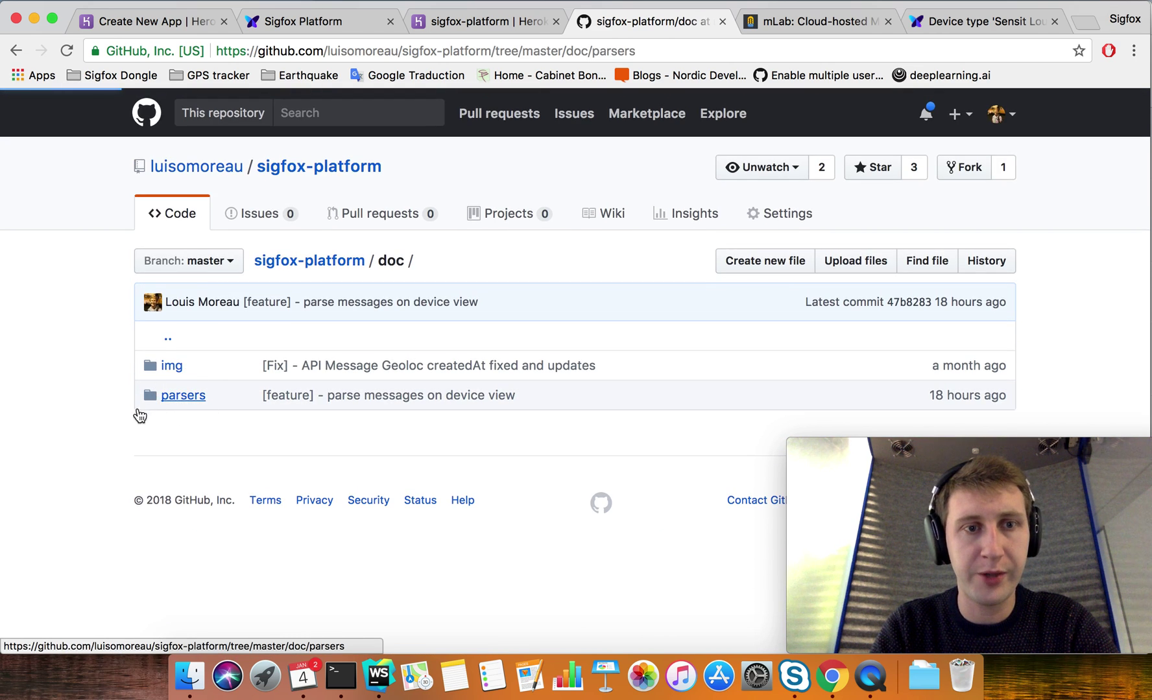
pyautogui.click(179, 396)
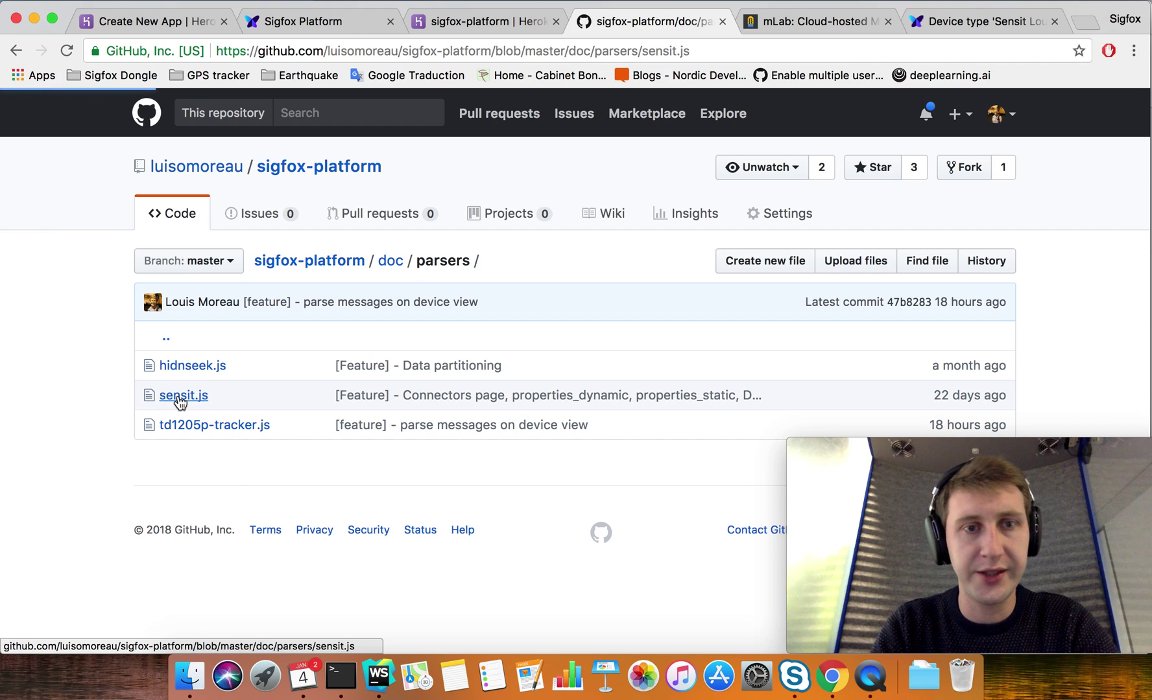
pyautogui.moveTo(187, 415); pyautogui.dragTo(376, 502)
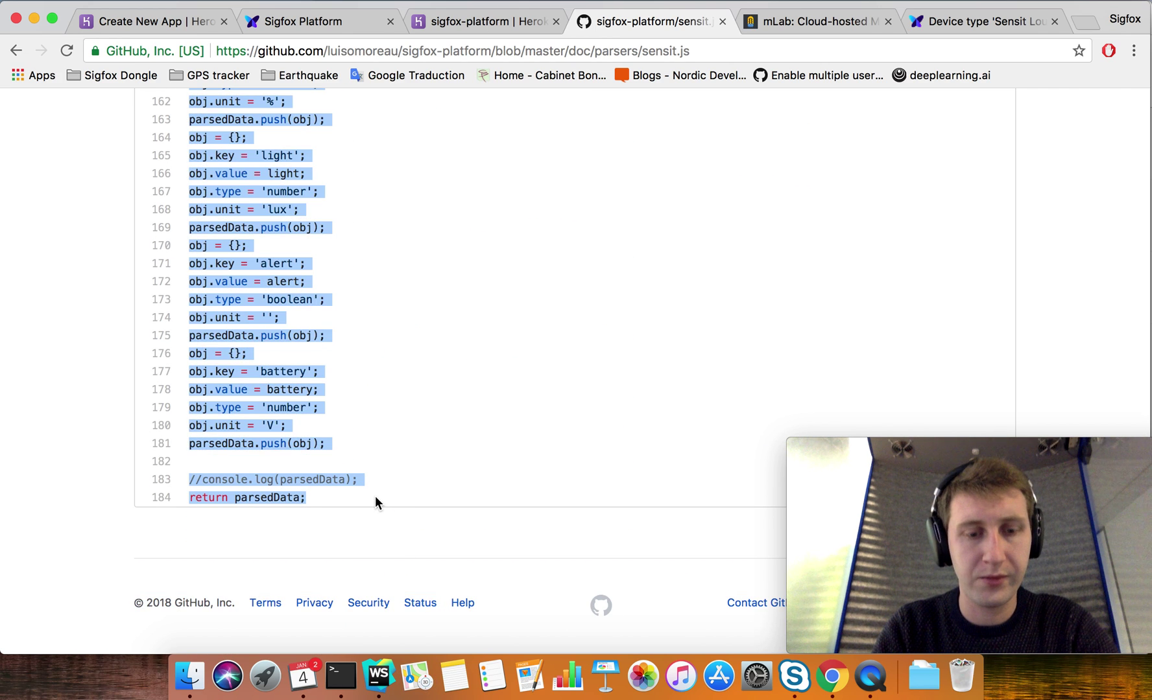
pyautogui.click(289, 23)
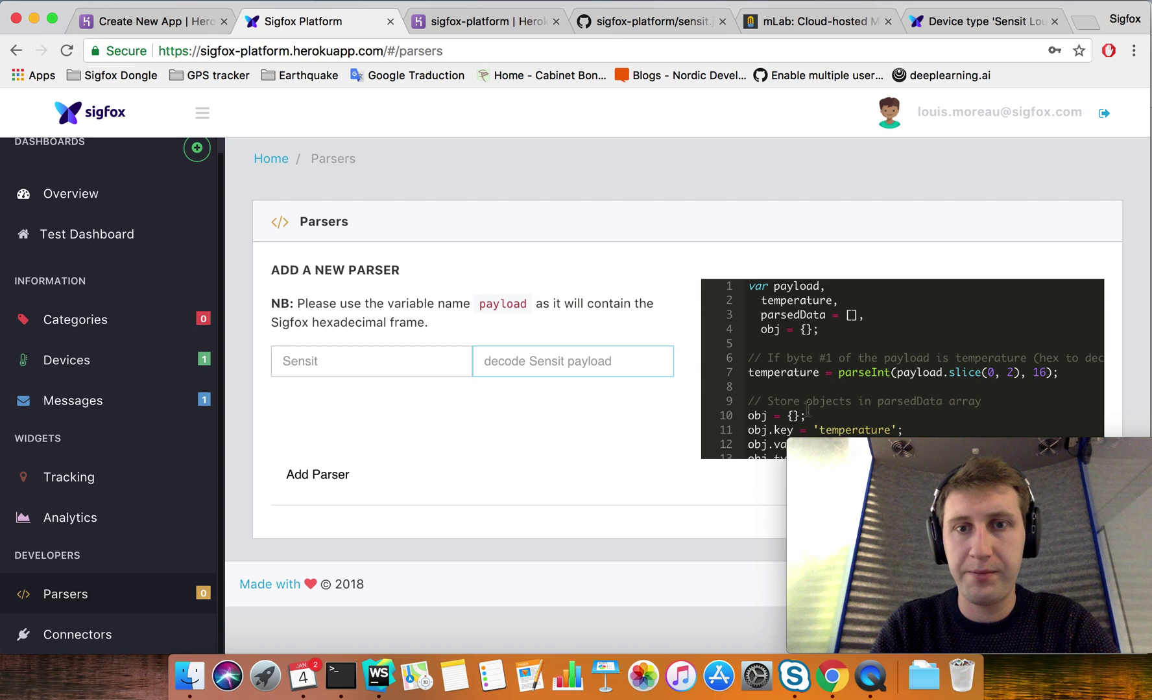
# Step: Replace the example script with the sensit.js code and add the Sensit parser
pyautogui.press('super+a')
pyautogui.press('super+v')
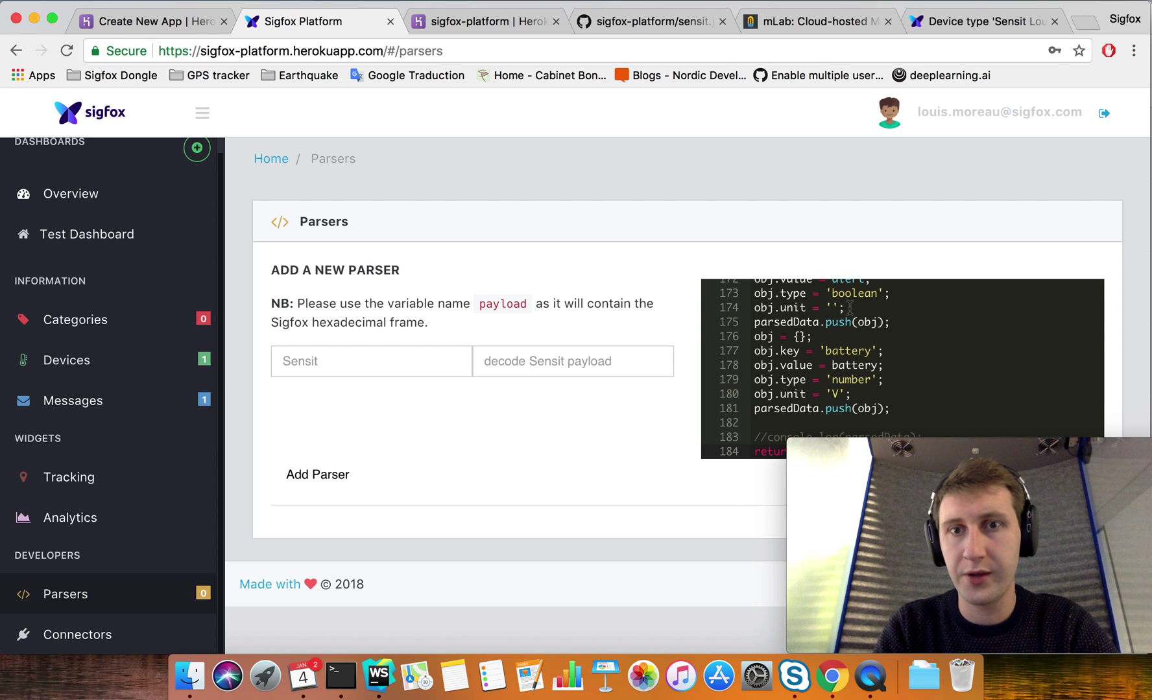
pyautogui.click(320, 481)
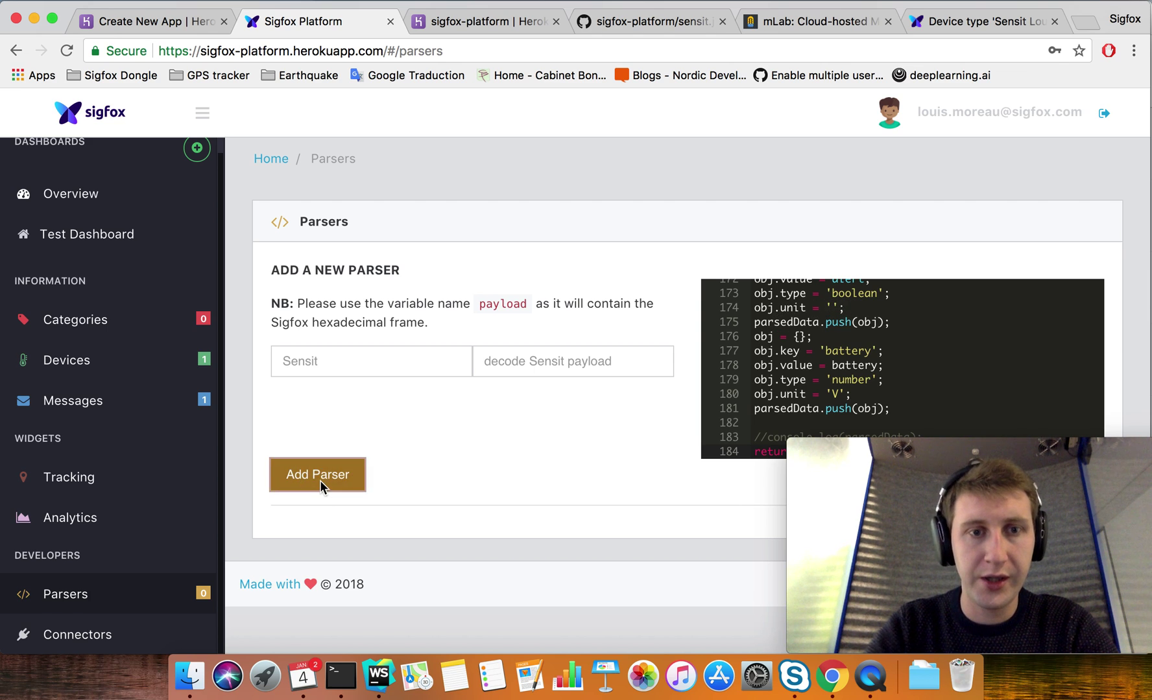
pyautogui.scroll(-4, 461, 455)
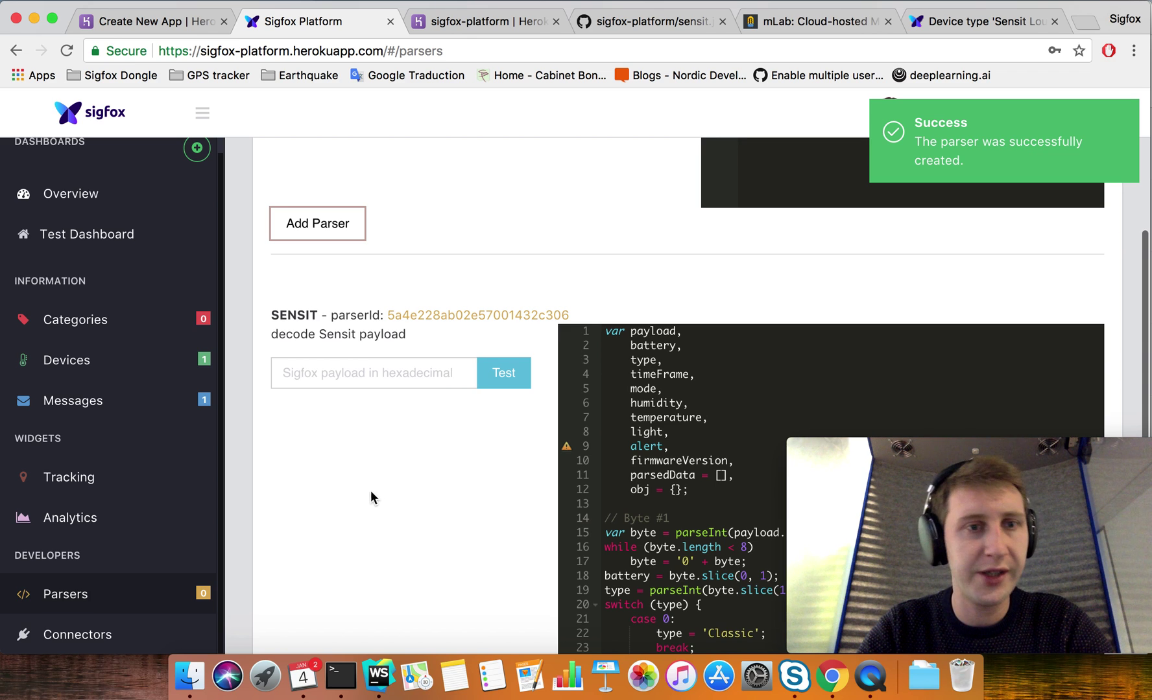
pyautogui.click(67, 360)
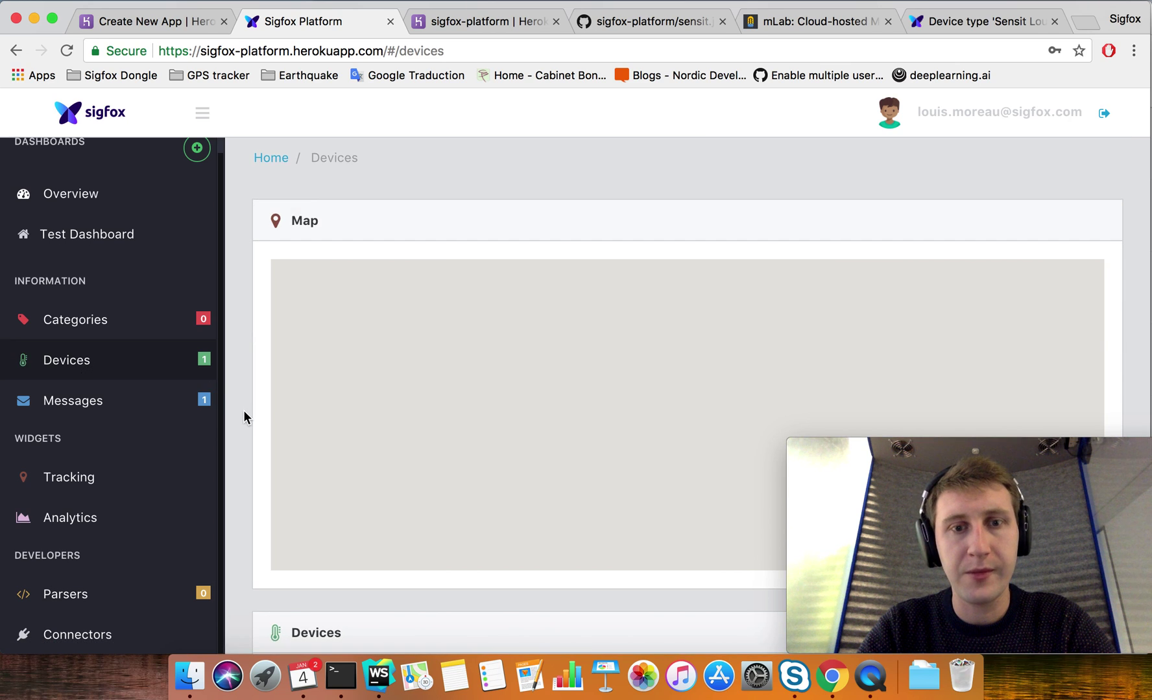
# Step: Give device 1C8419 a Sensit device name and the Sensit parser, and save it
pyautogui.scroll(-5, 243, 409)
pyautogui.moveTo(906, 443); pyautogui.dragTo(908, 136)
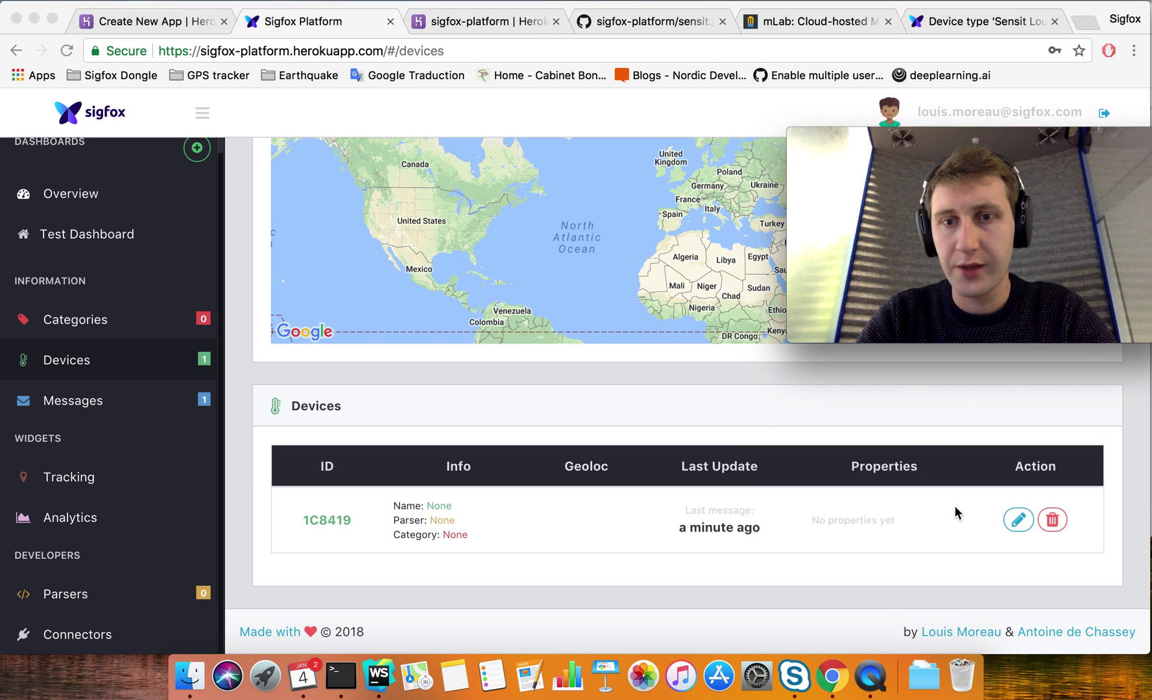
pyautogui.click(1016, 519)
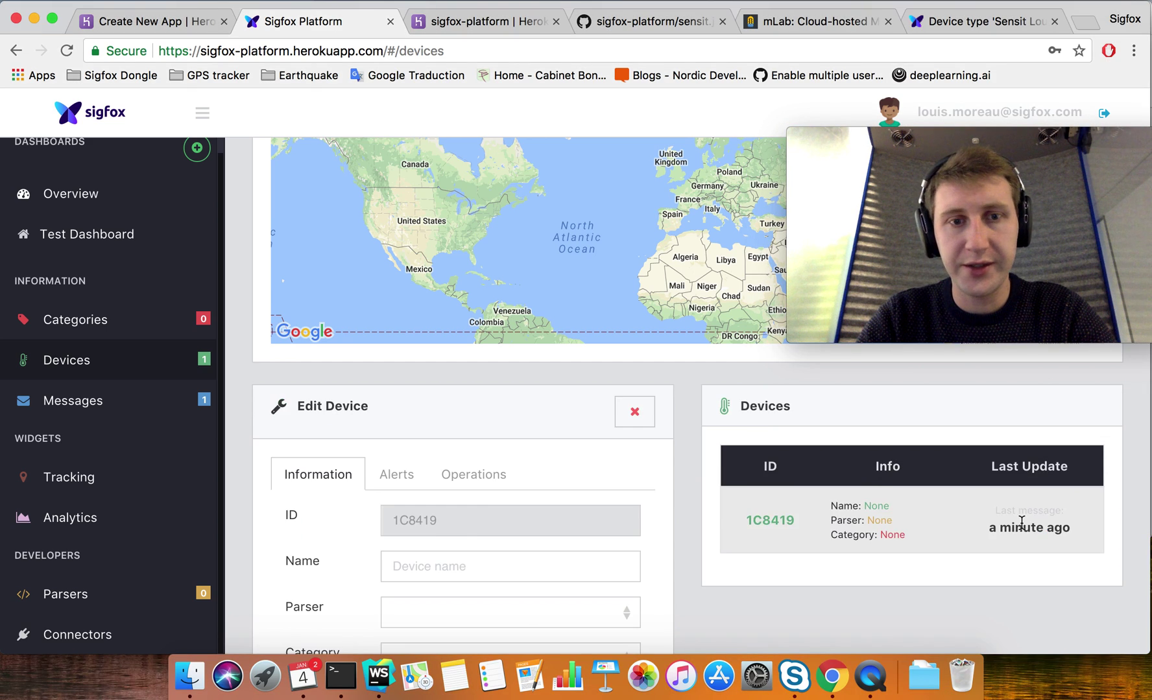
pyautogui.write('Sensit Louis')
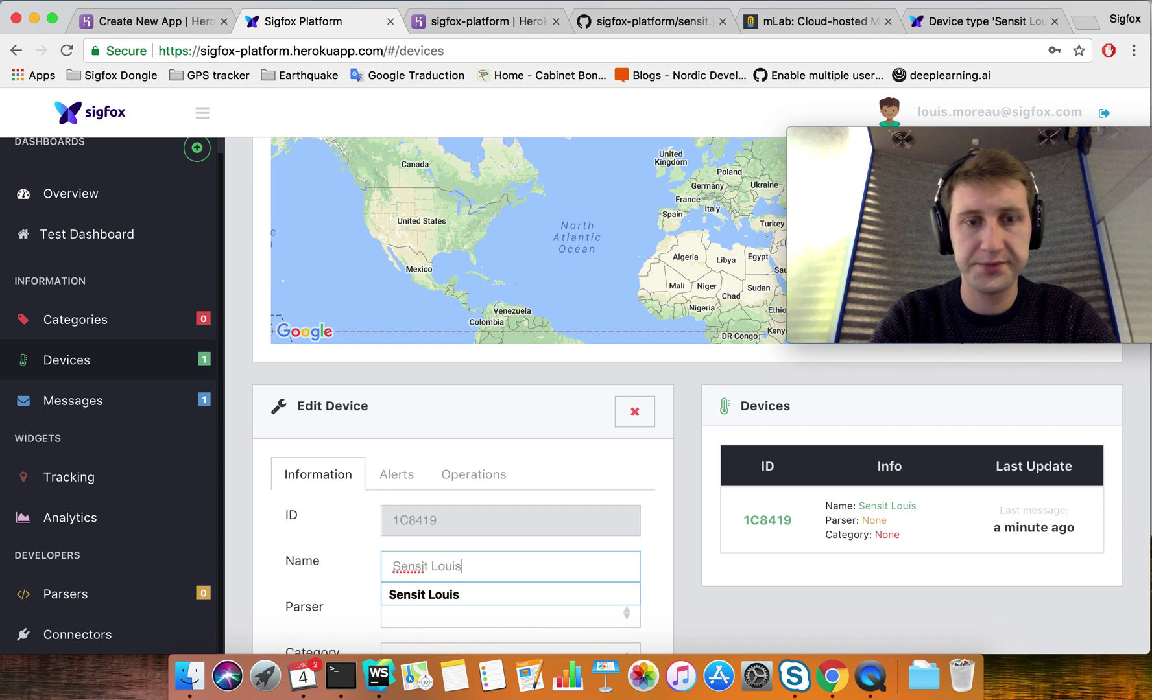
pyautogui.click(358, 591)
pyautogui.scroll(-3, 378, 571)
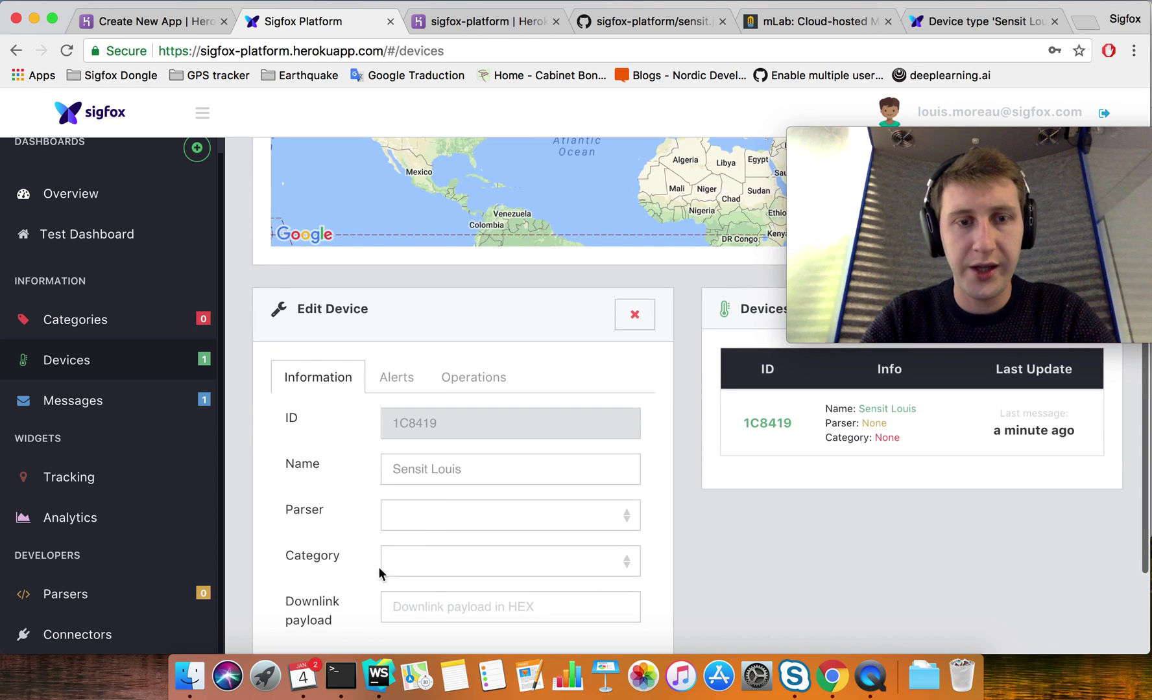
pyautogui.click(444, 526)
pyautogui.click(444, 516)
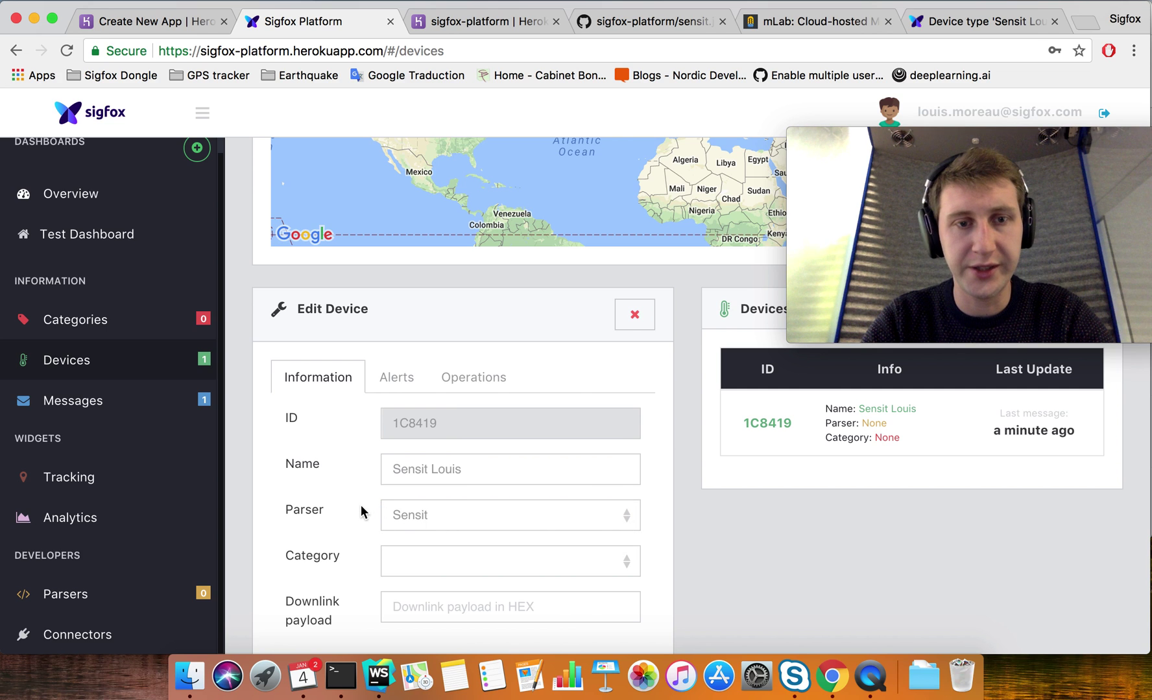
pyautogui.scroll(-3, 360, 504)
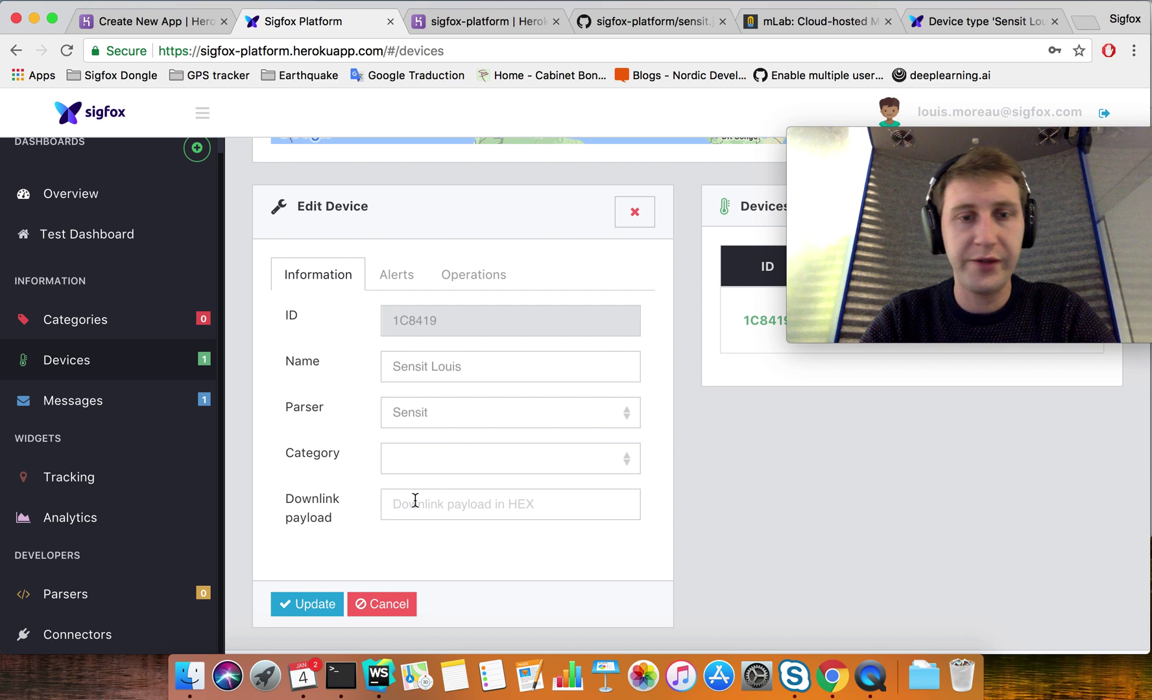
pyautogui.click(309, 605)
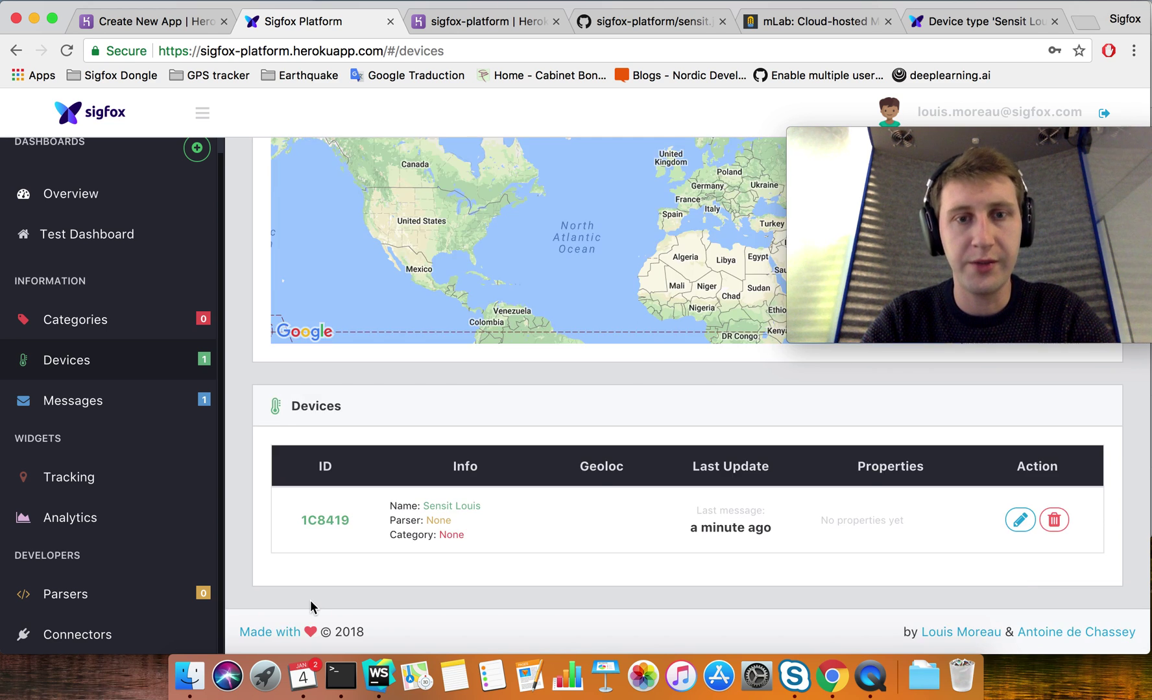
pyautogui.click(95, 201)
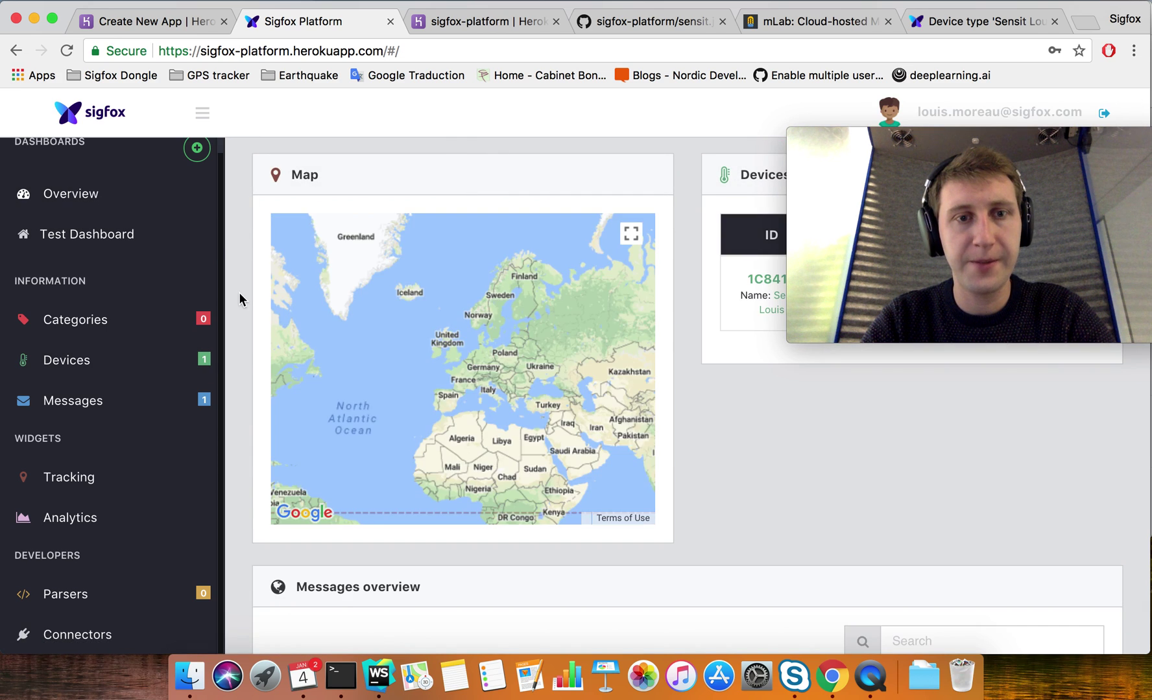
pyautogui.scroll(-5, 239, 295)
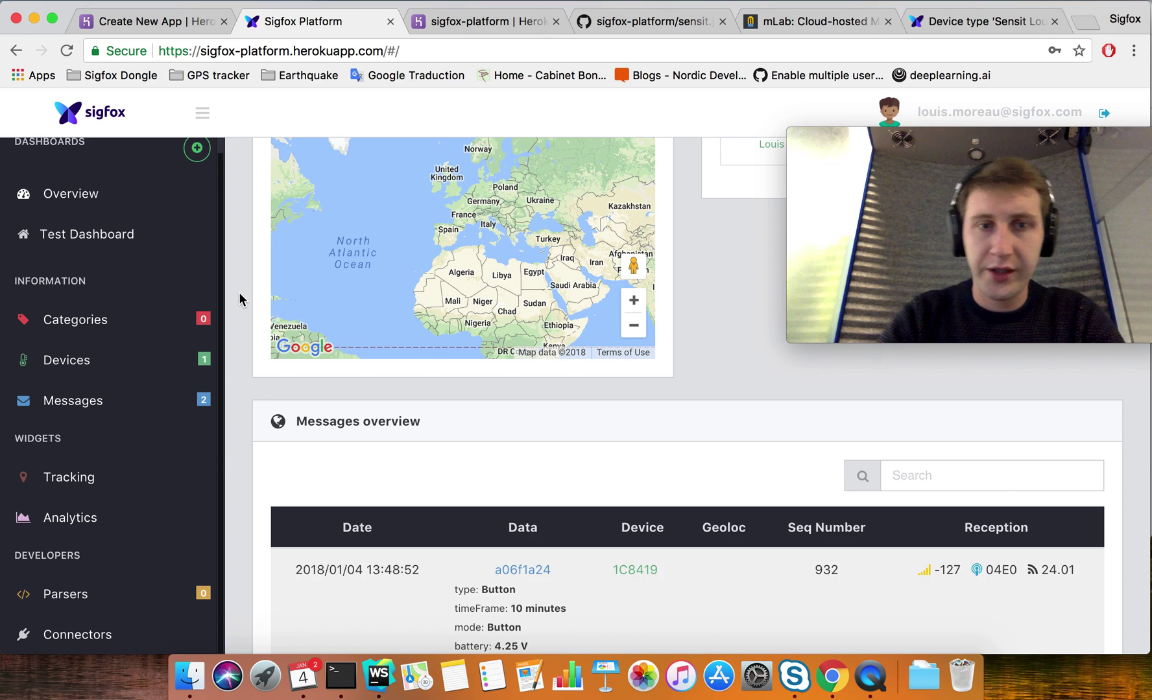
pyautogui.scroll(-2, 552, 448)
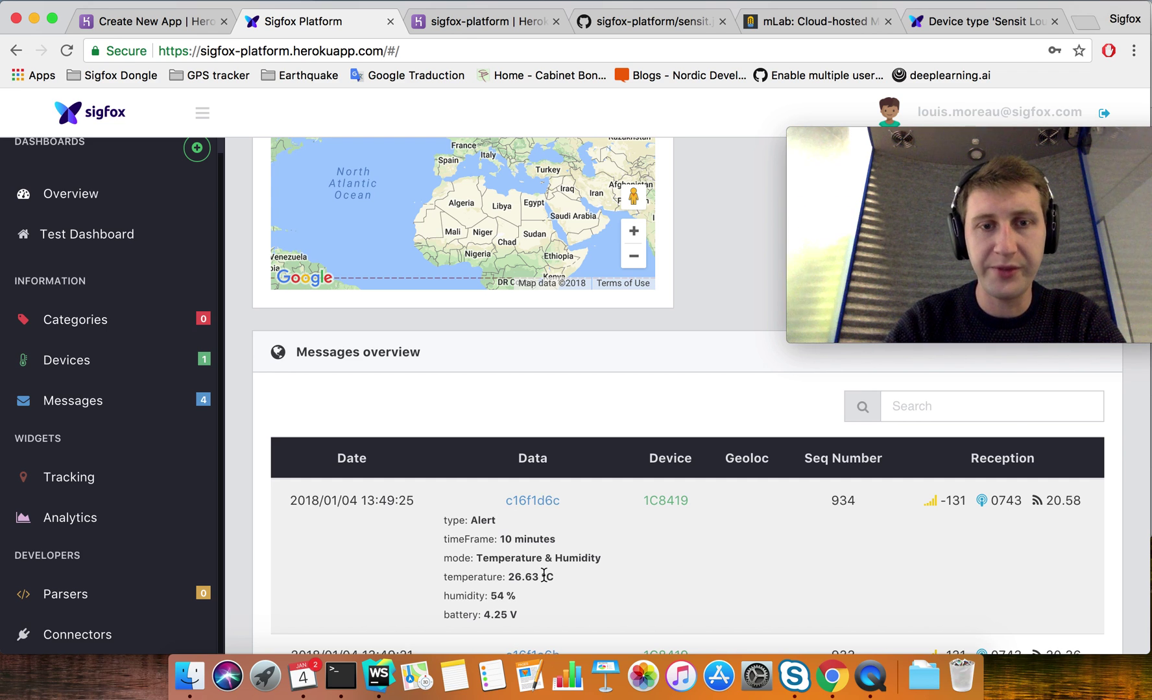
pyautogui.scroll(-2, 543, 576)
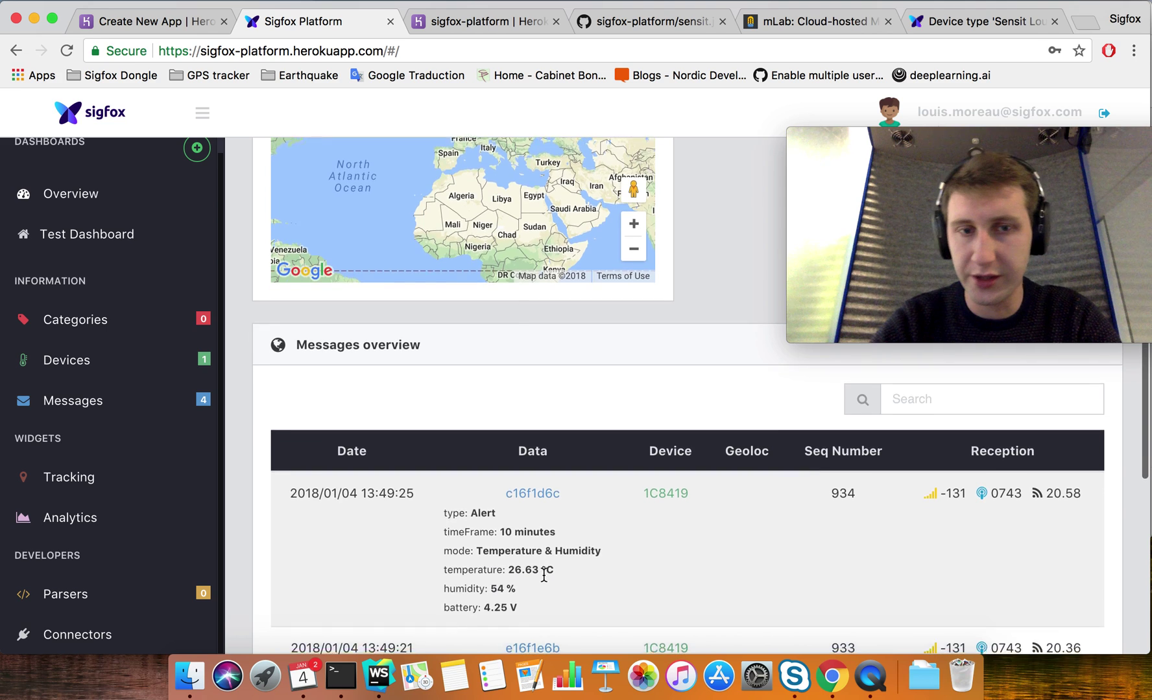
pyautogui.scroll(-3, 492, 522)
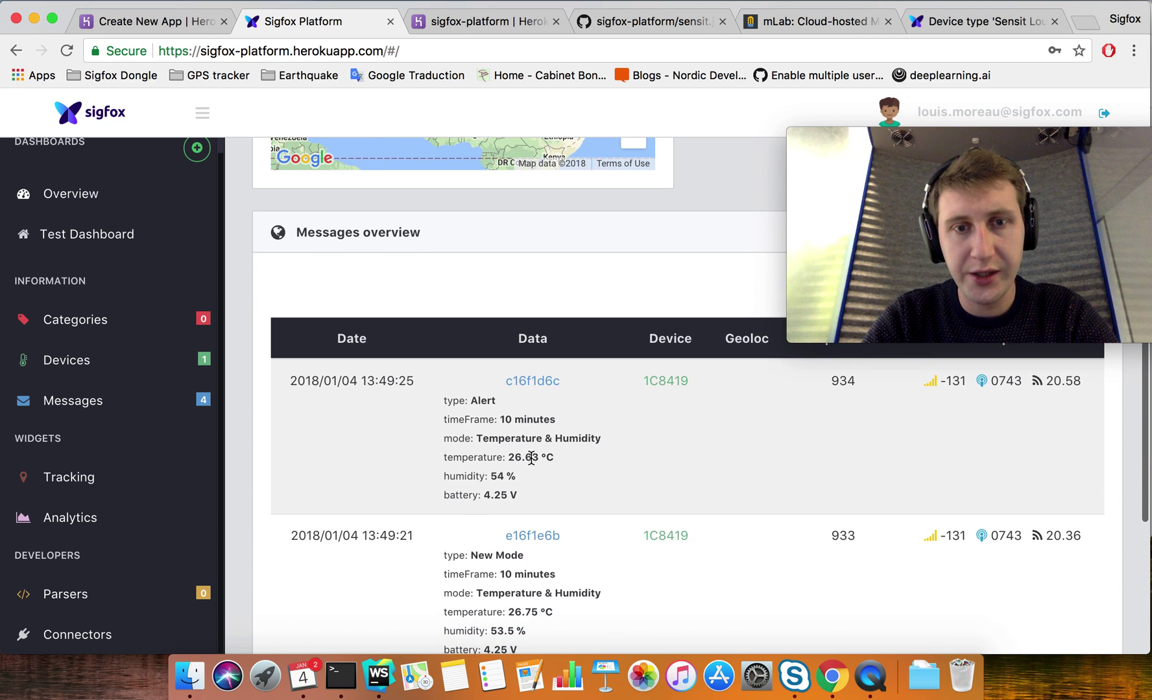
pyautogui.scroll(-1, 522, 607)
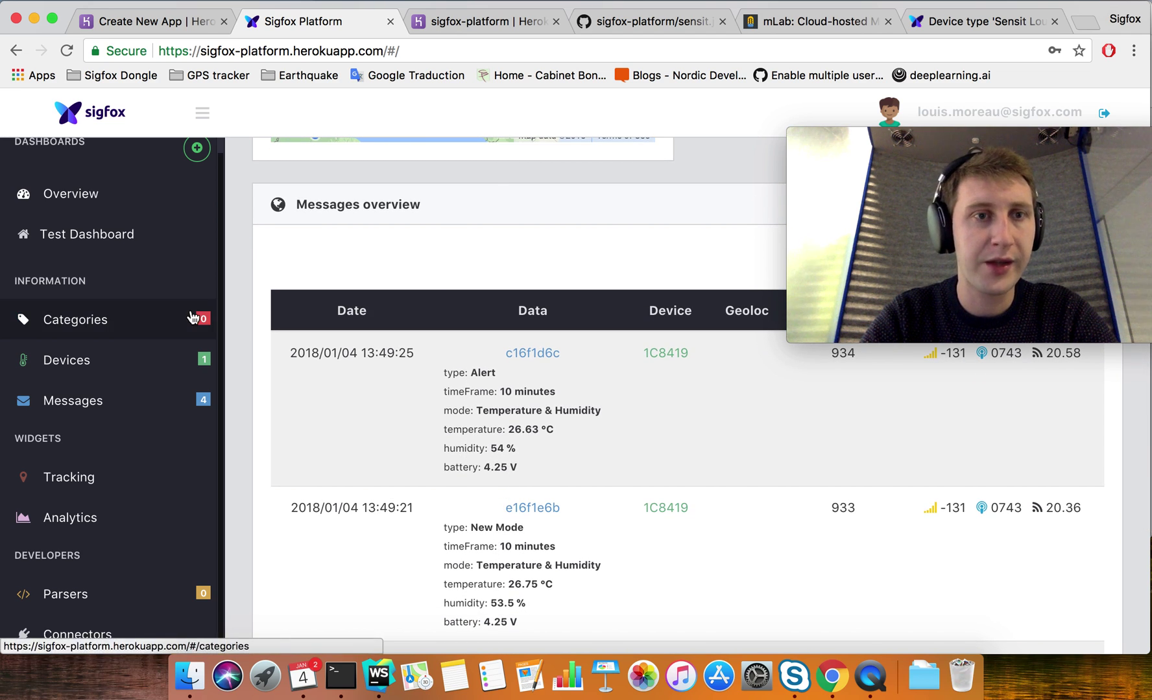
pyautogui.click(90, 193)
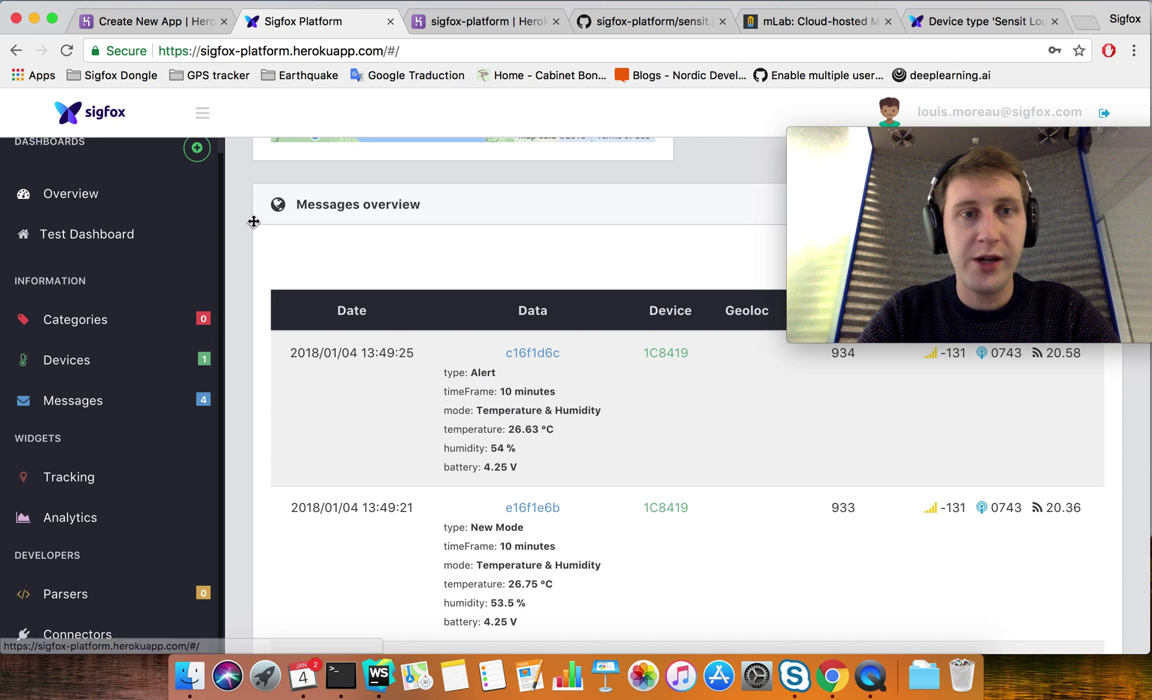
pyautogui.scroll(-1, 228, 234)
pyautogui.scroll(-3, 228, 238)
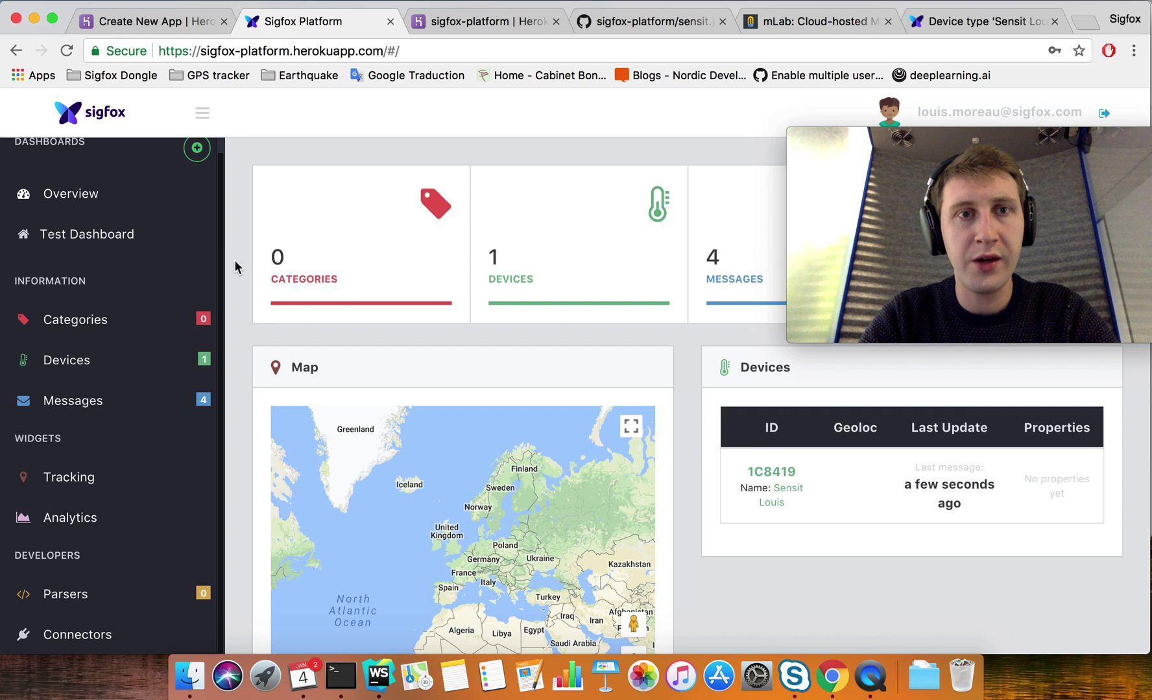
# Step: Expand the GEOLOC connector settings, then return to the backend's three GEOLOC device type callbacks
pyautogui.click(76, 637)
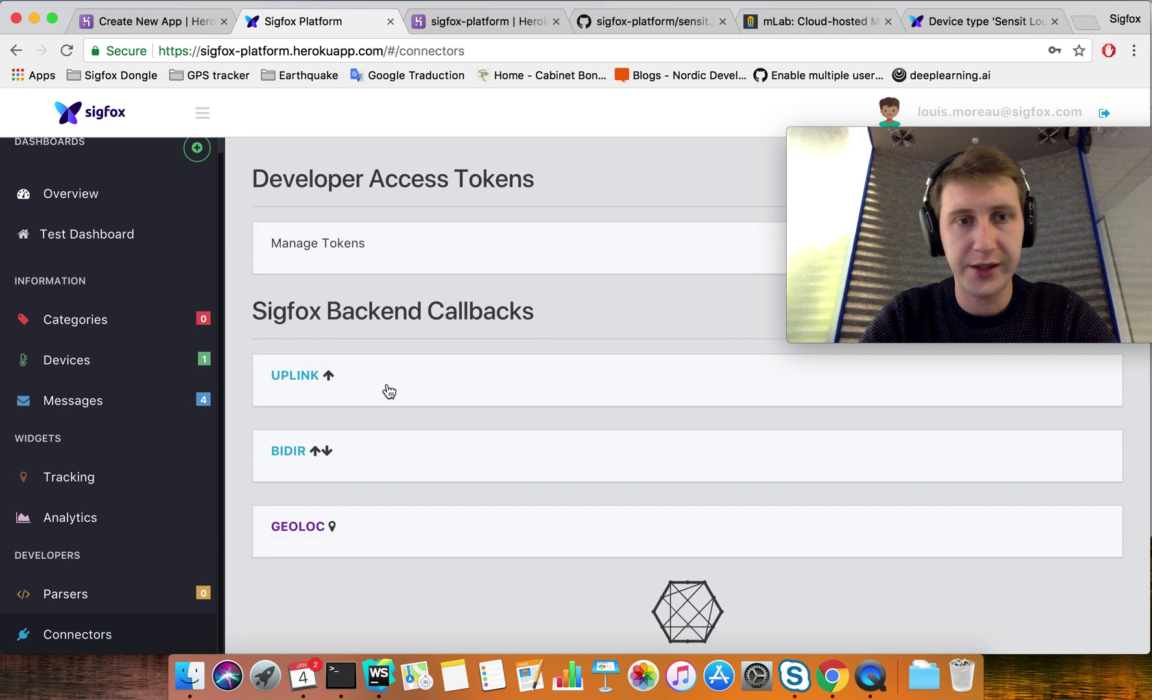
pyautogui.click(344, 538)
pyautogui.scroll(-4, 344, 538)
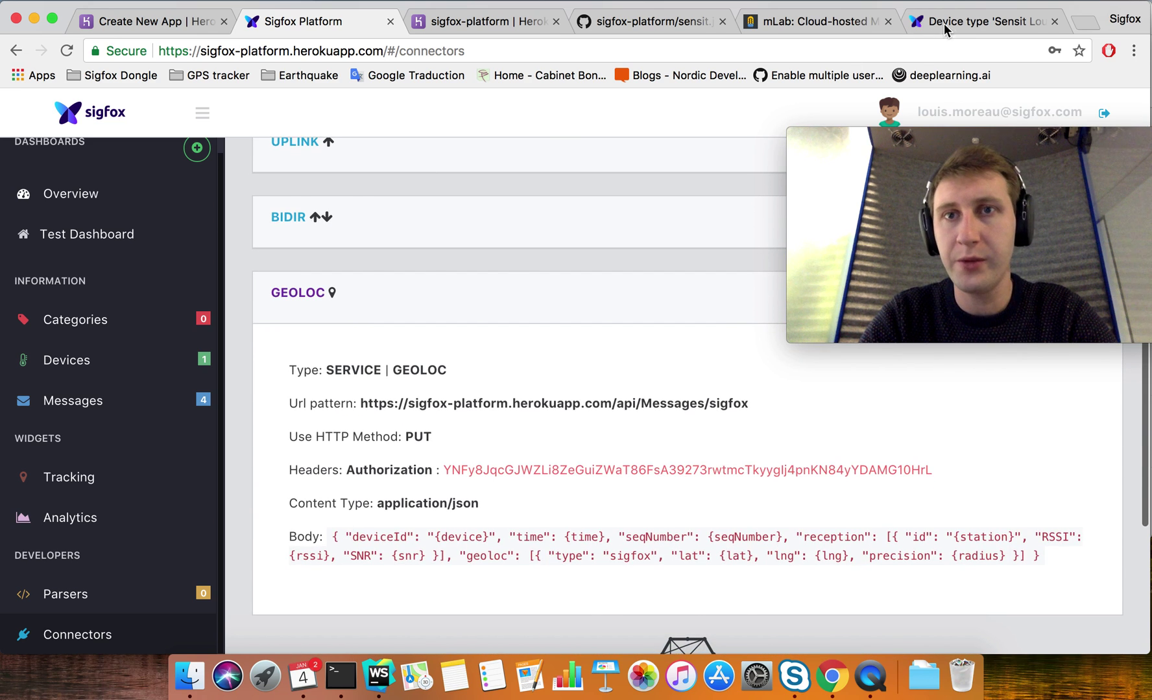
pyautogui.click(982, 20)
pyautogui.moveTo(1013, 135); pyautogui.dragTo(1011, 441)
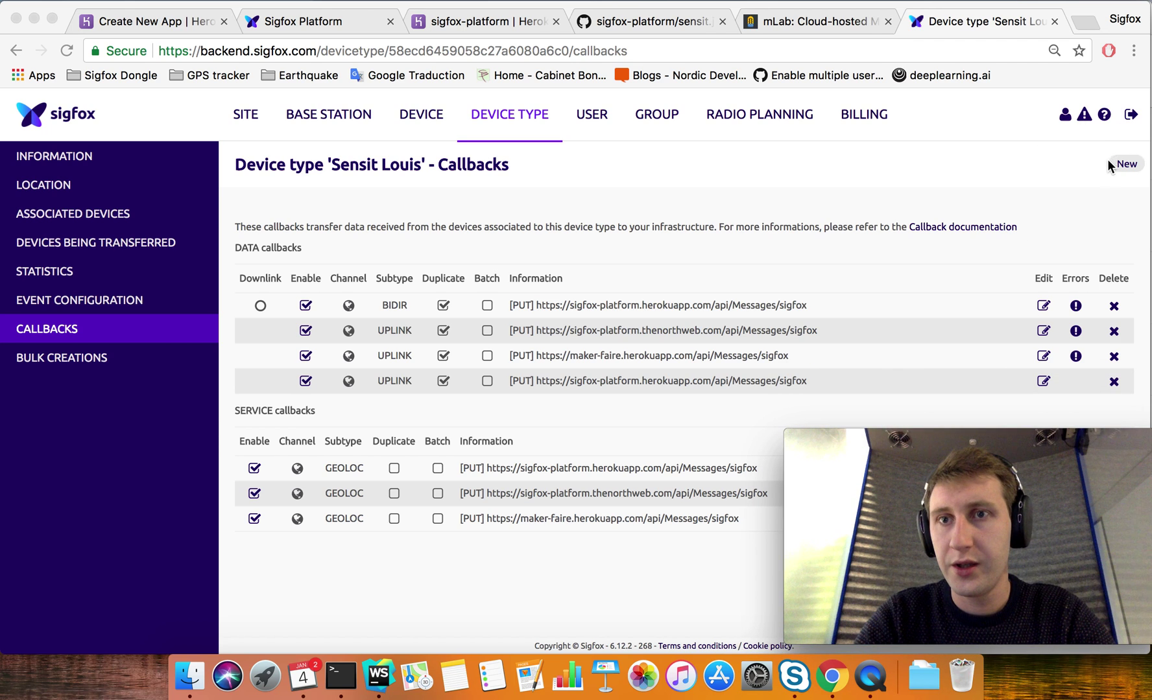
# Step: Start a new custom callback of type SERVICE with subtype GEOLOC
pyautogui.click(1128, 166)
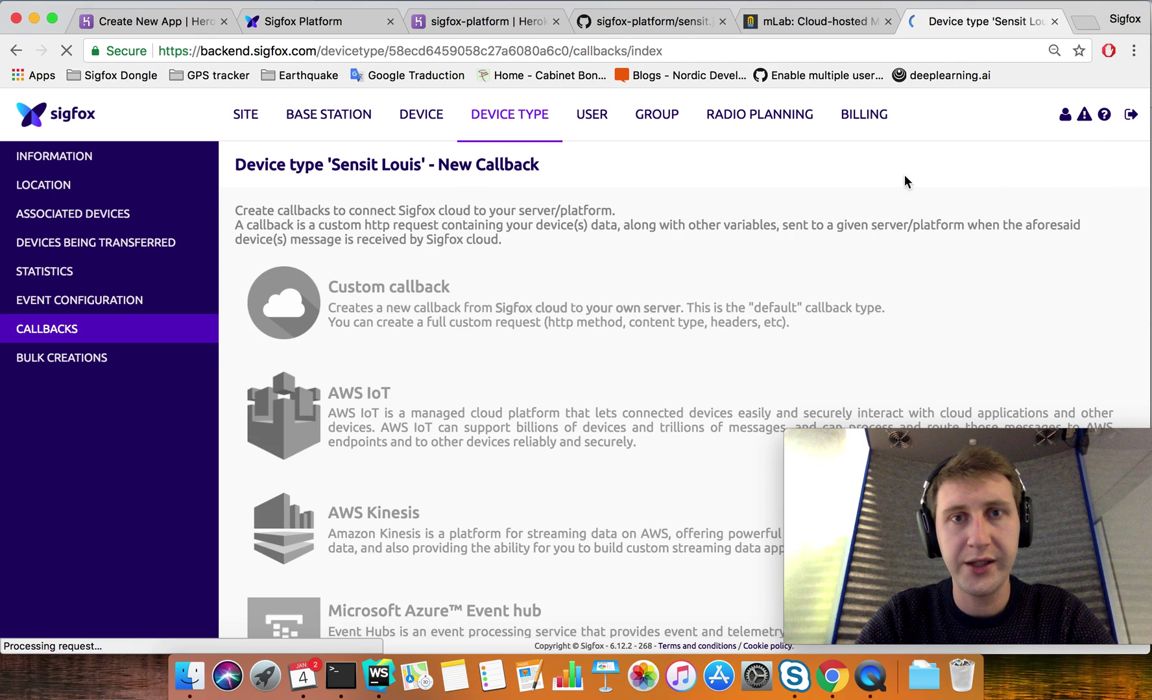
pyautogui.click(387, 321)
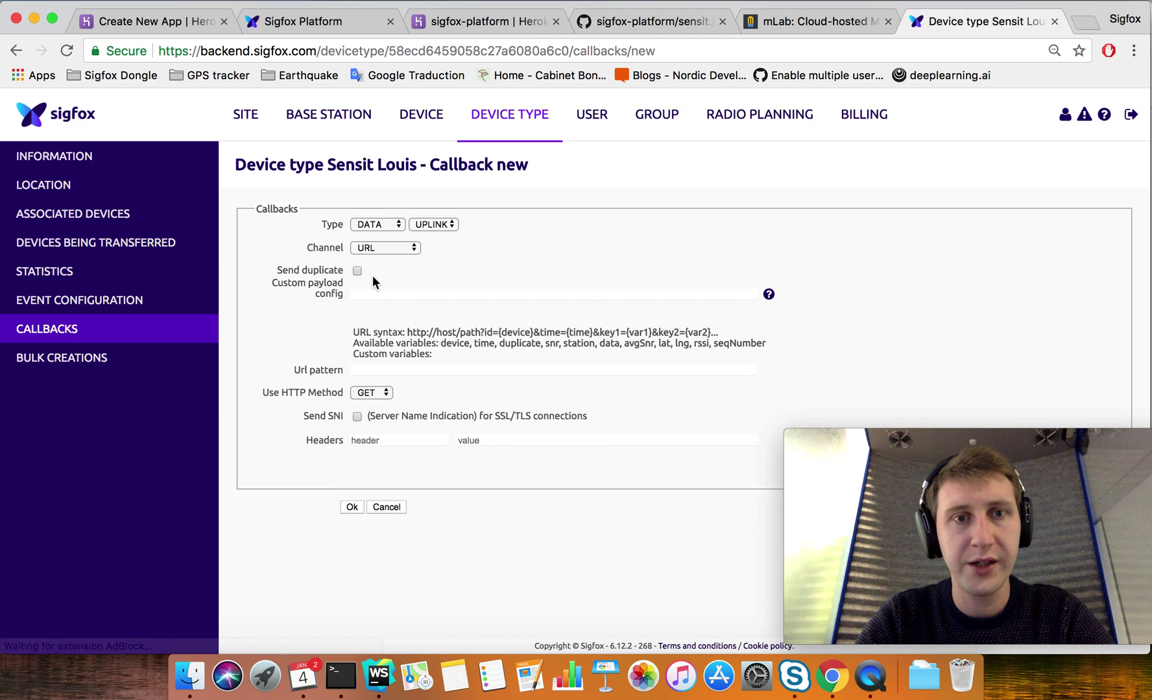
pyautogui.click(379, 224)
pyautogui.click(385, 235)
pyautogui.click(426, 224)
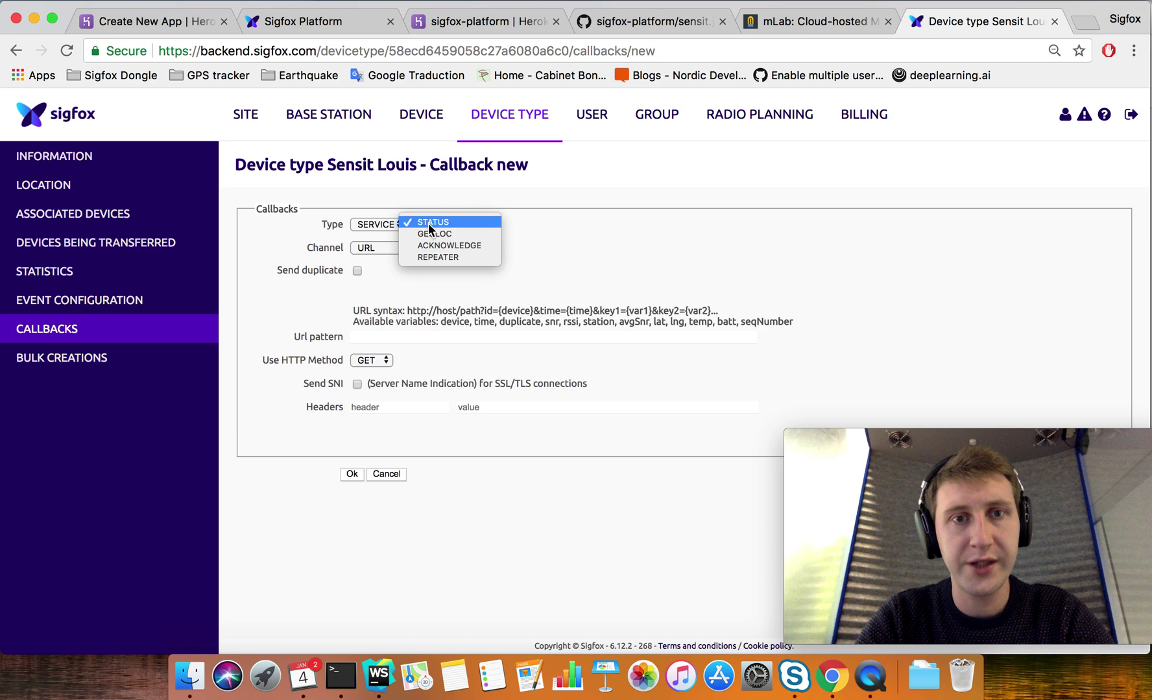
pyautogui.click(433, 234)
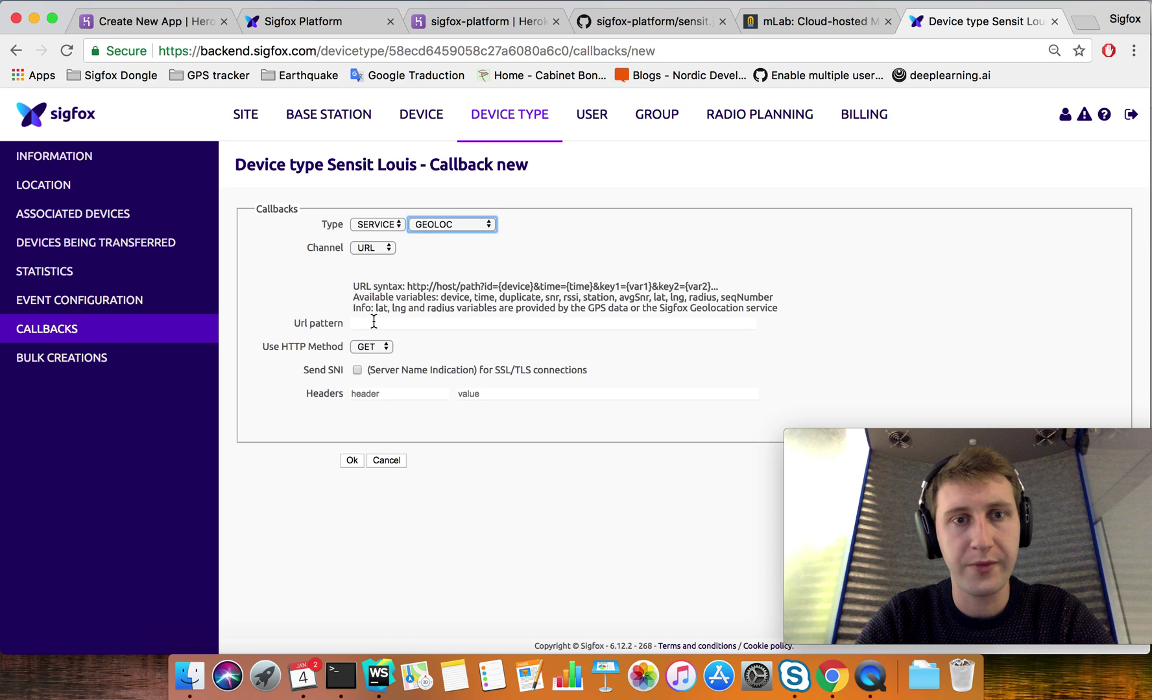
pyautogui.click(373, 324)
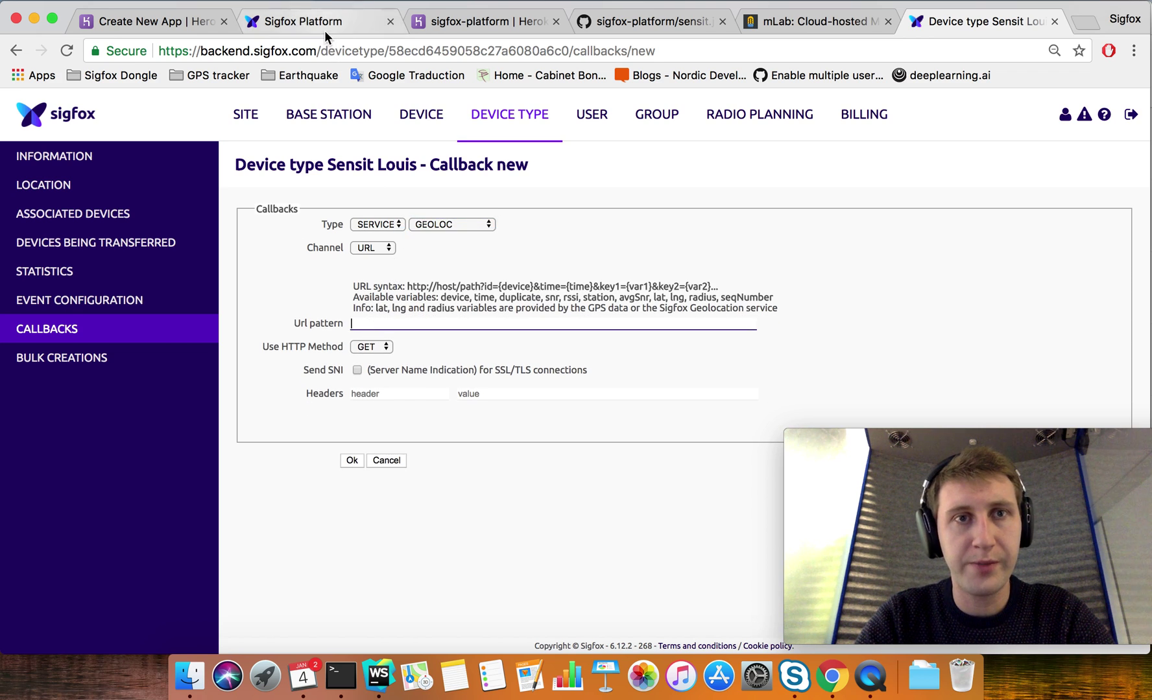
pyautogui.click(324, 25)
pyautogui.moveTo(361, 403); pyautogui.dragTo(735, 411)
pyautogui.press('super+c')
pyautogui.click(992, 25)
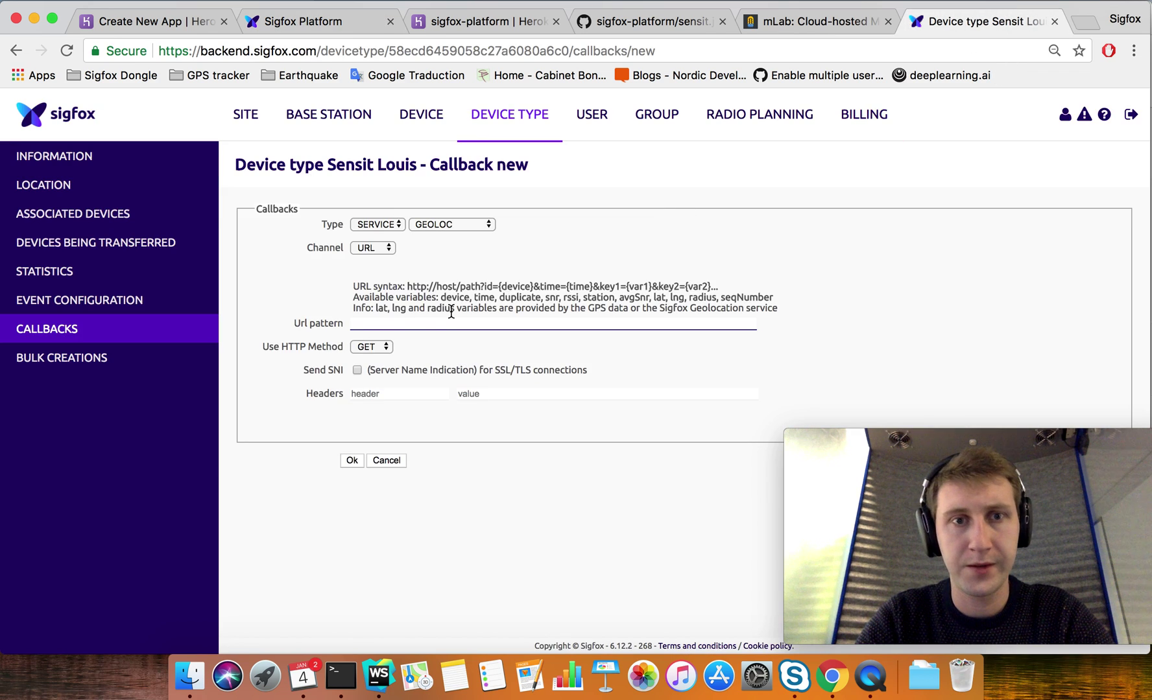
pyautogui.press('super+v')
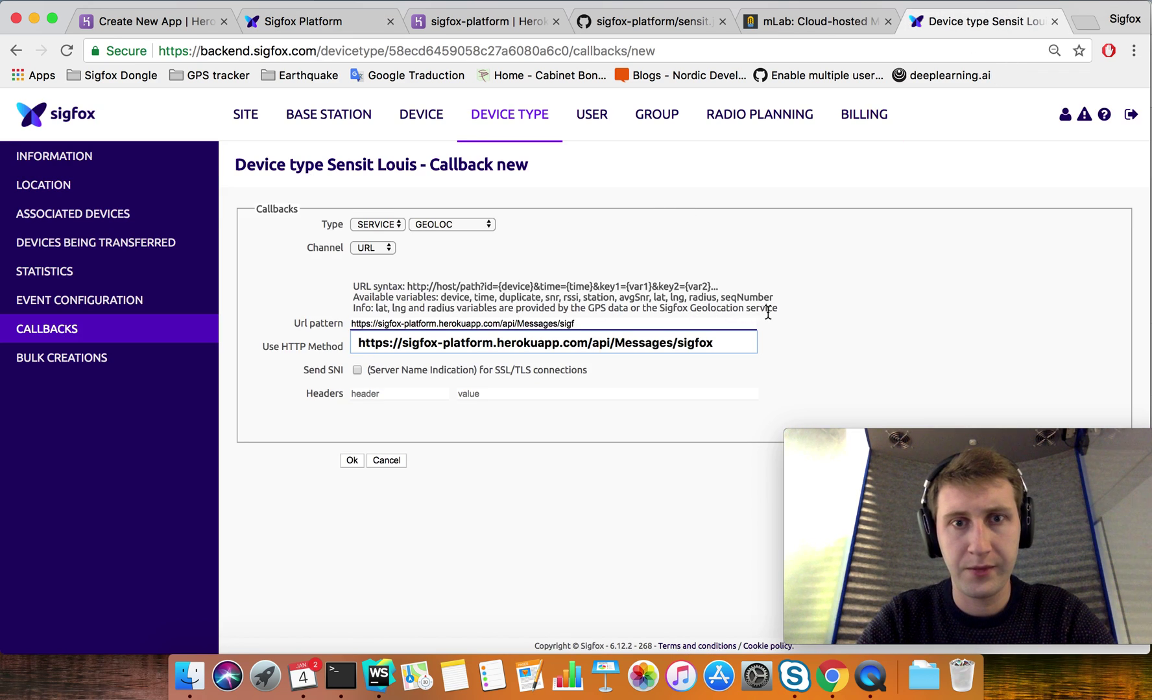
pyautogui.click(769, 313)
pyautogui.write('ox')
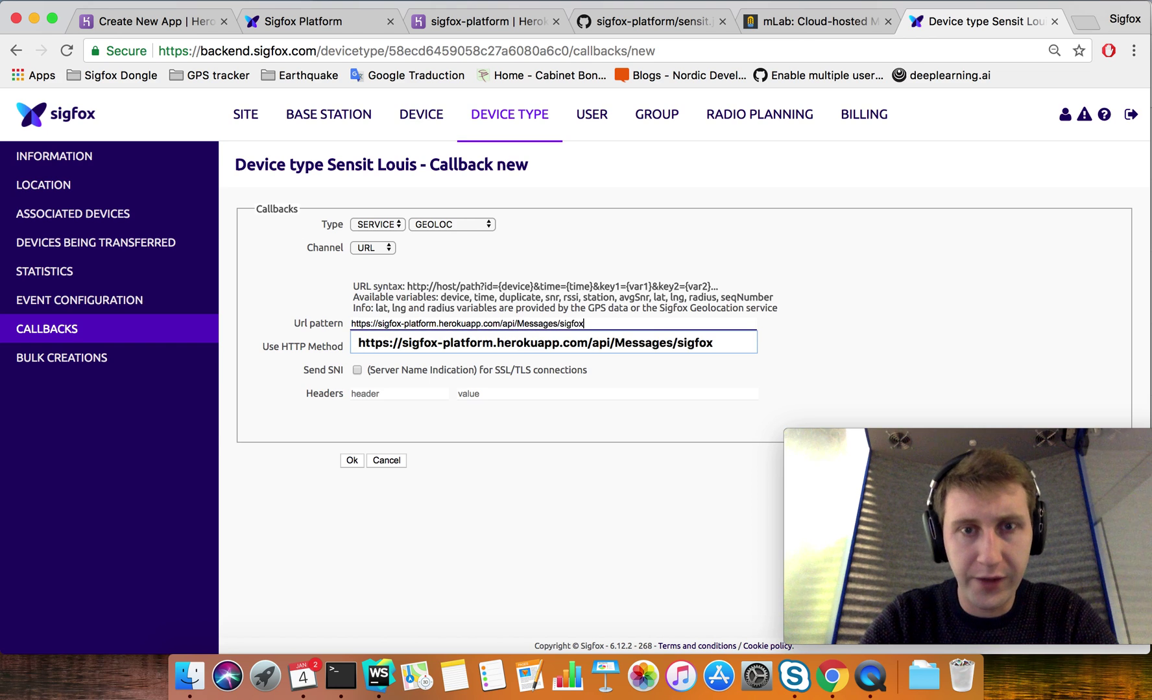
pyautogui.click(802, 333)
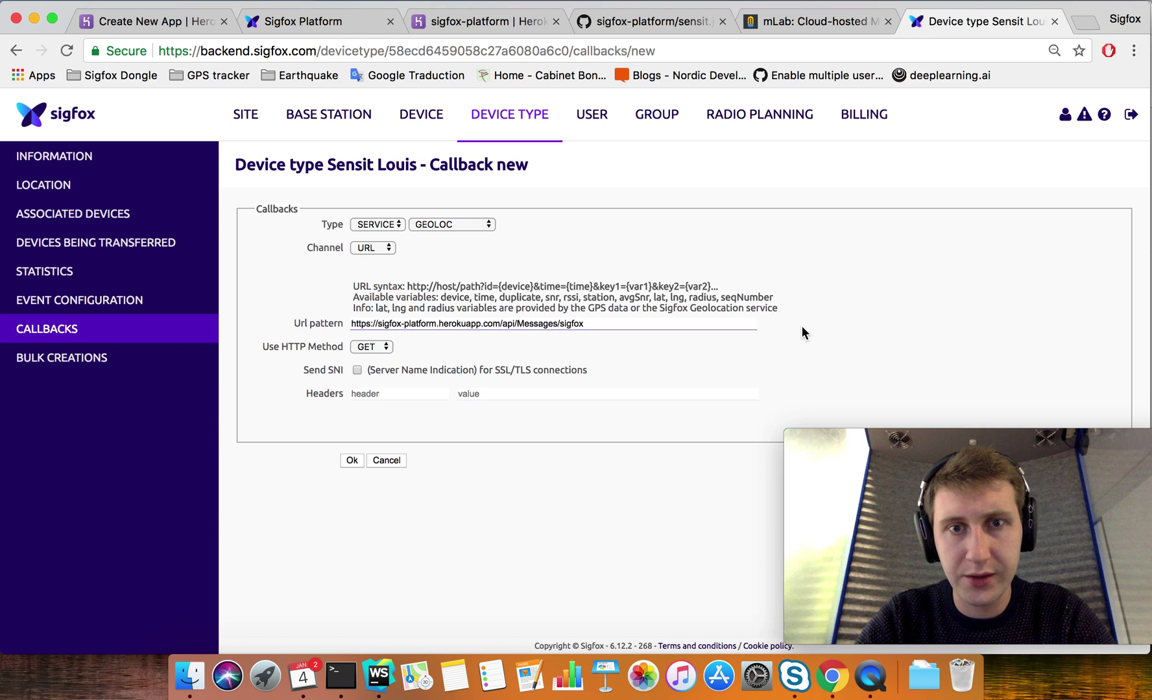
# Step: Set the HTTP method to PUT and the content type to application/json
pyautogui.click(372, 353)
pyautogui.click(371, 362)
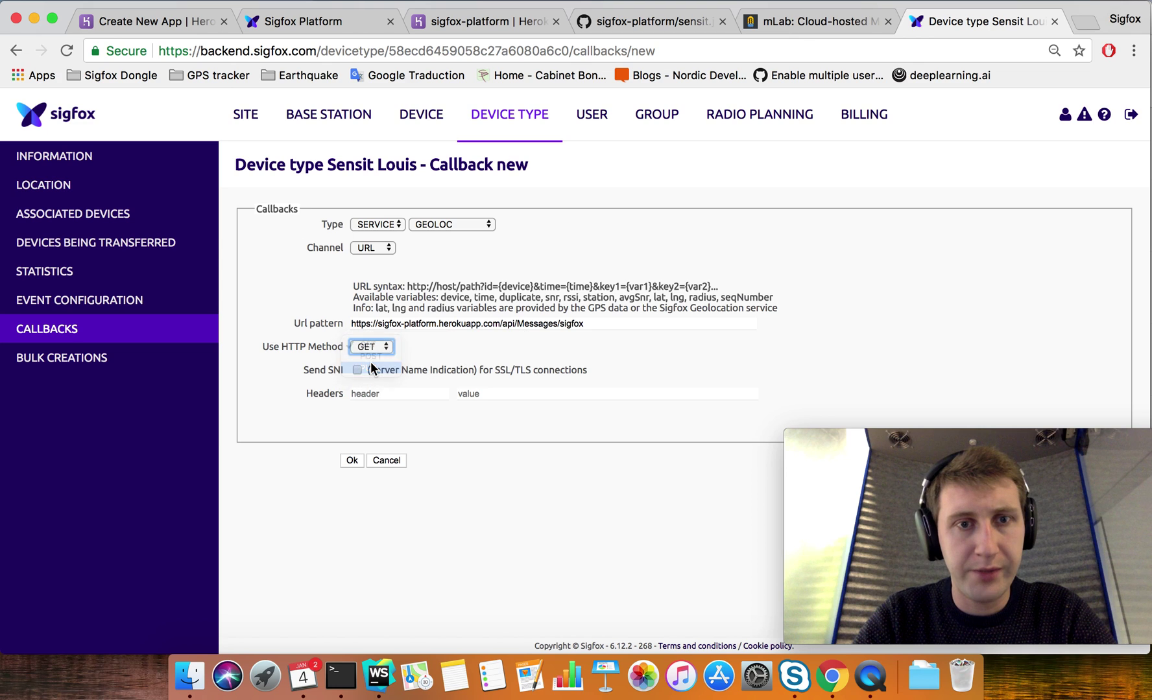
pyautogui.click(370, 346)
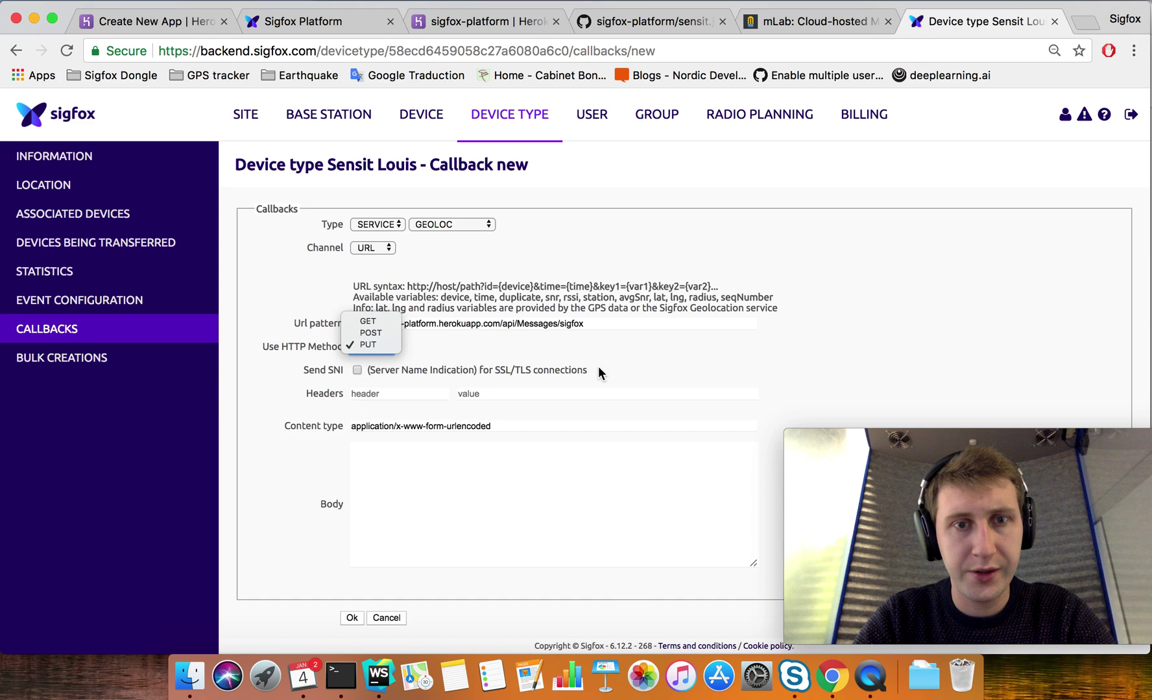
pyautogui.click(573, 375)
pyautogui.tripleClick(397, 428)
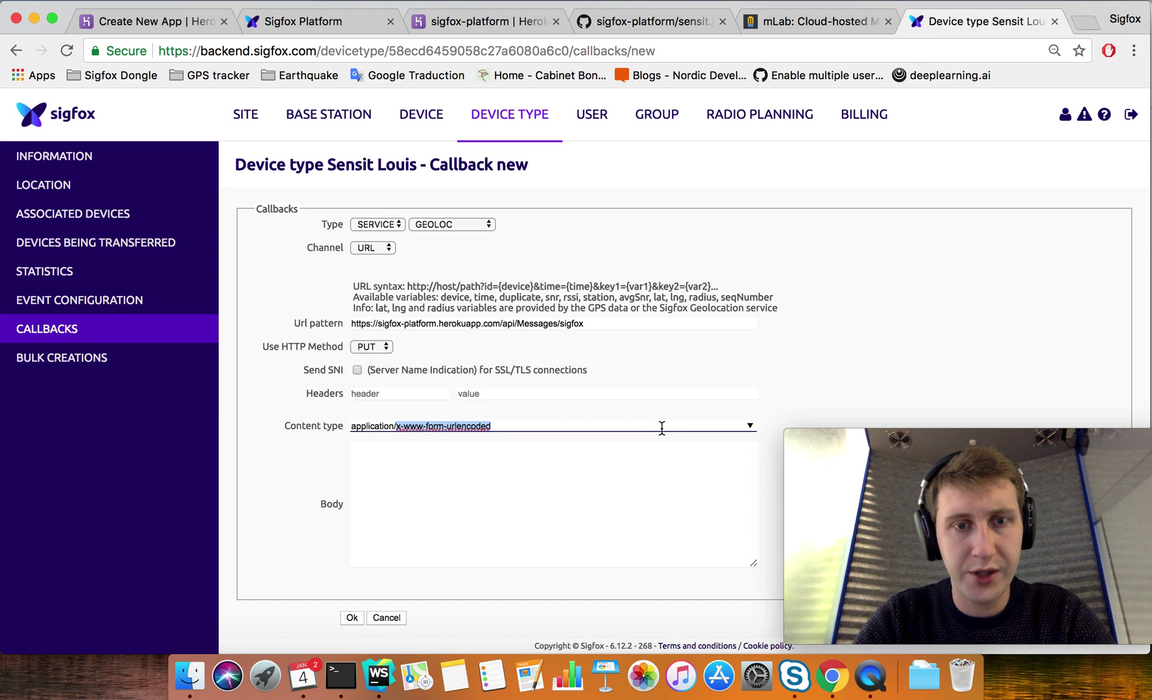
pyautogui.write('application/json')
pyautogui.press('Tab')
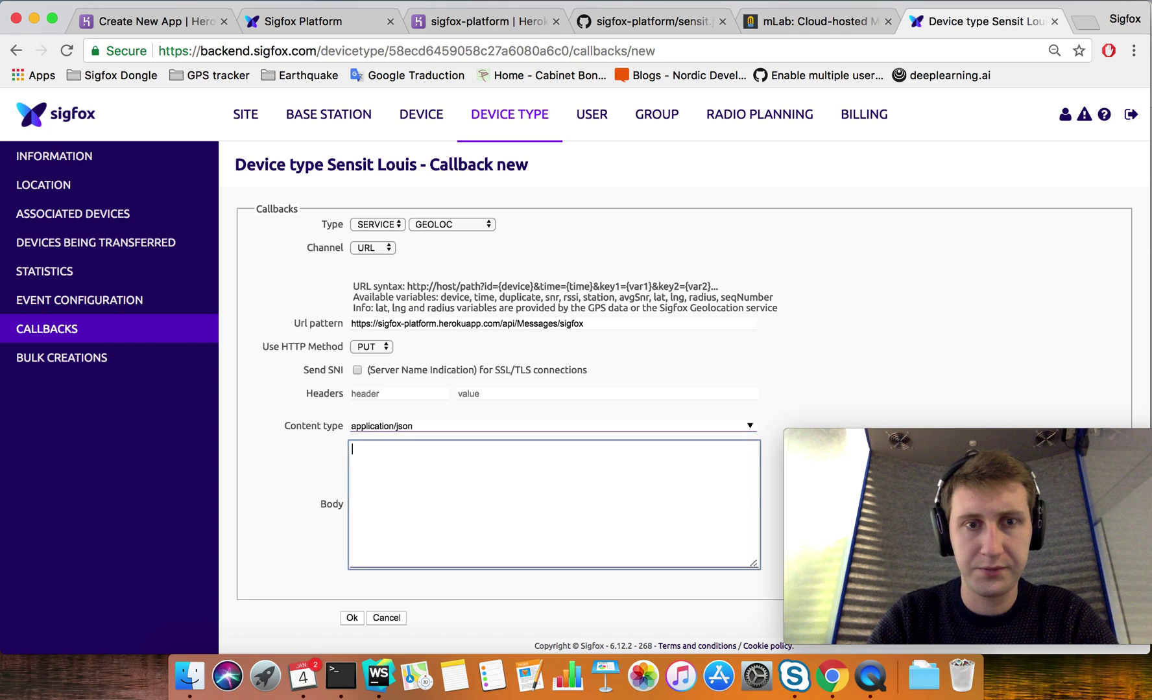
pyautogui.click(317, 24)
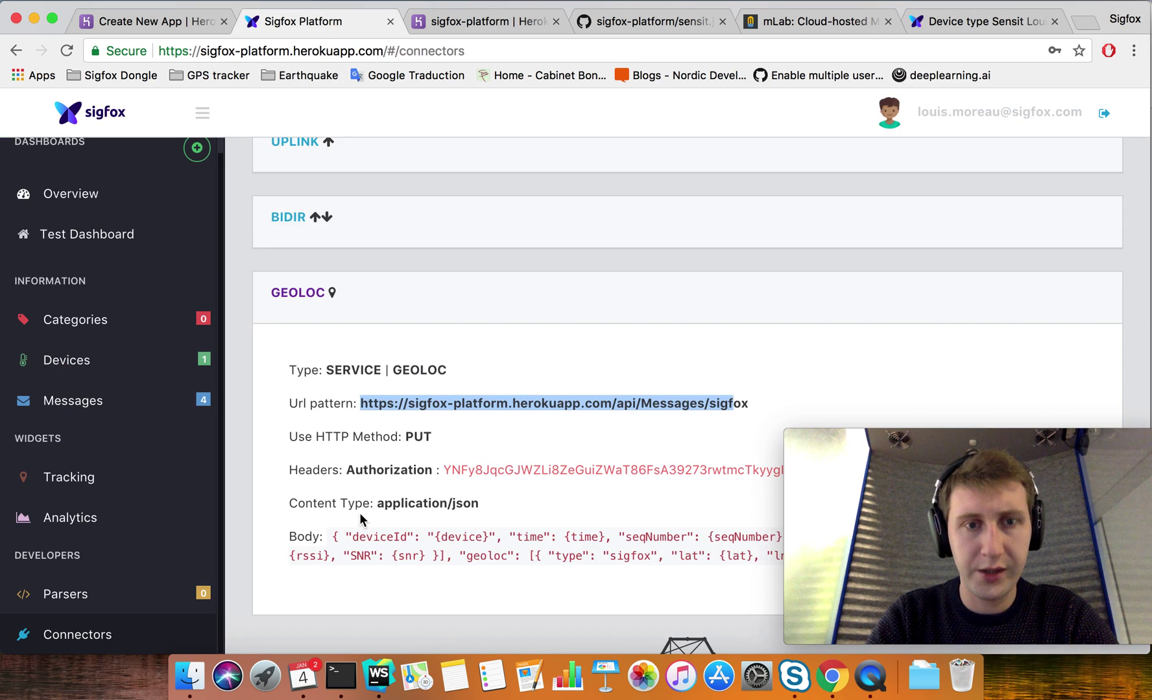
# Step: Paste the platform's GEOLOC JSON body into the callback Body
pyautogui.moveTo(334, 536); pyautogui.dragTo(903, 572)
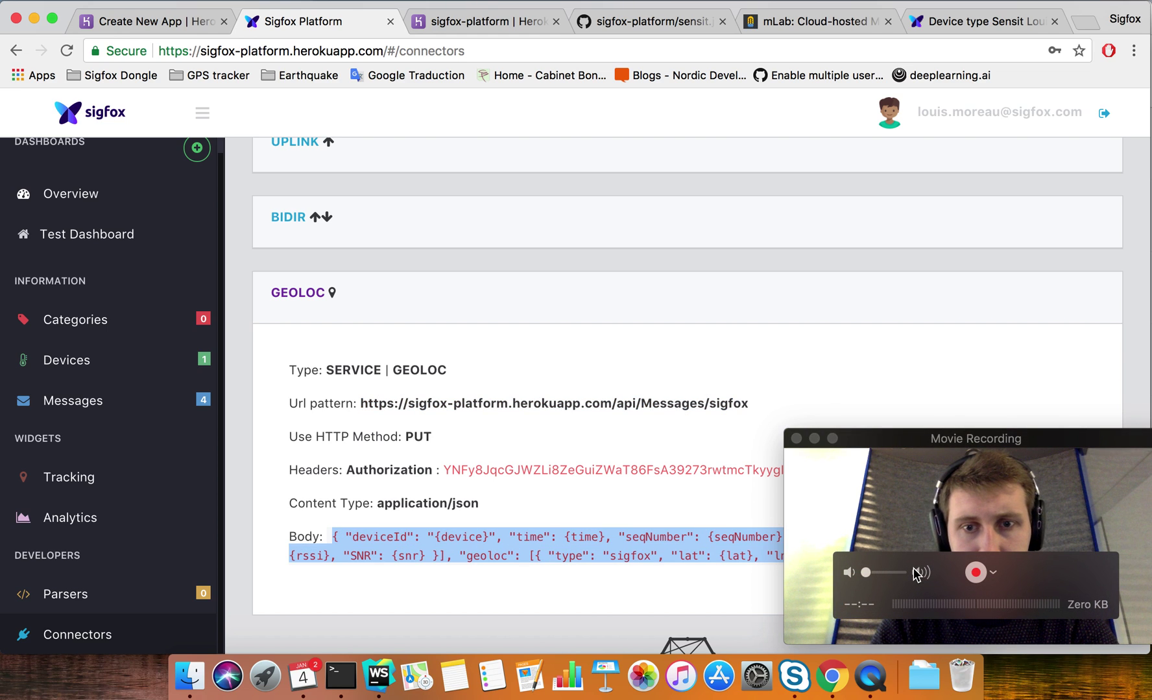
pyautogui.click(975, 23)
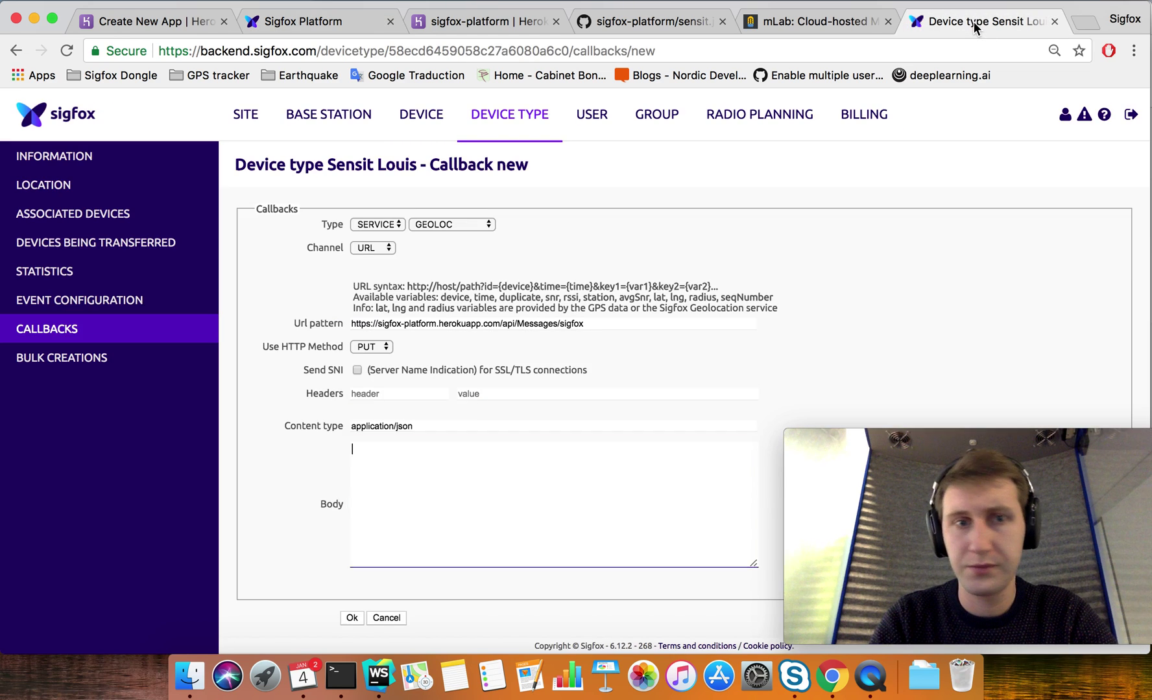
pyautogui.write('{ "deviceId": "{device}", "time": {time}, "seqNumber": {seqNumber}, "reception": [{ "id": "{station}", "RSSI": {rssi}, "SNR": {snr} }], "geoloc": [{ "type": "sigfox", "lat": {lat}, "lng": {lng}, "precision": {radius} }] }')
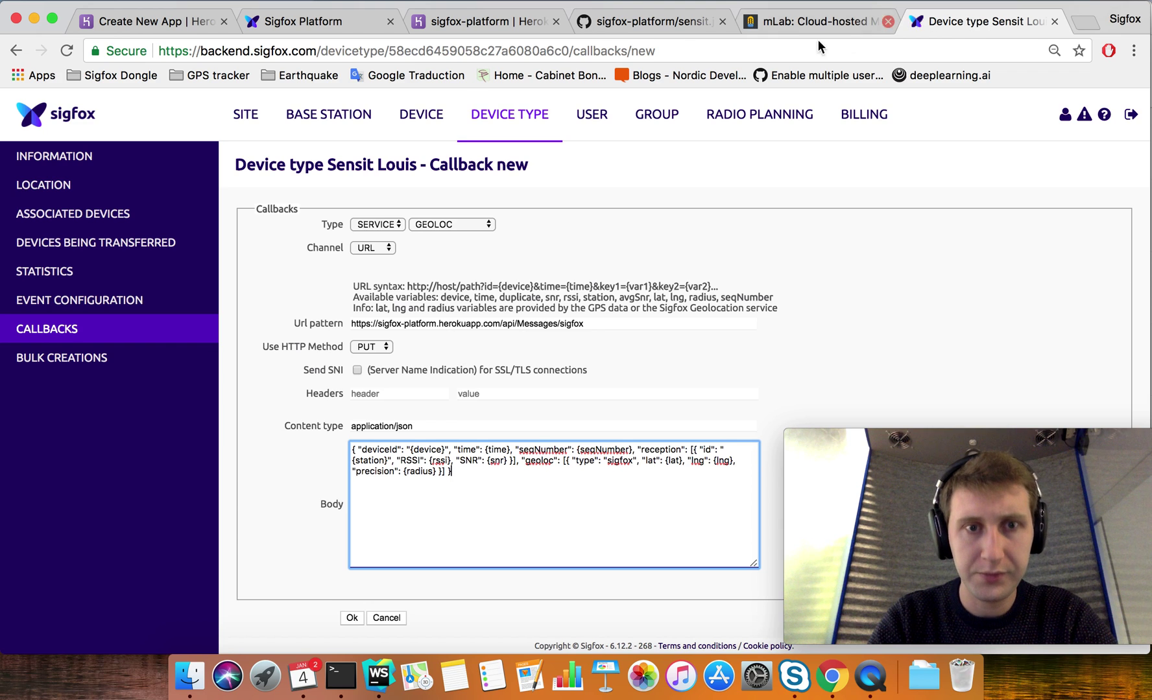
# Step: Add the Authorization header with its token value and save the GEOLOC callback
pyautogui.click(389, 387)
pyautogui.write('Au')
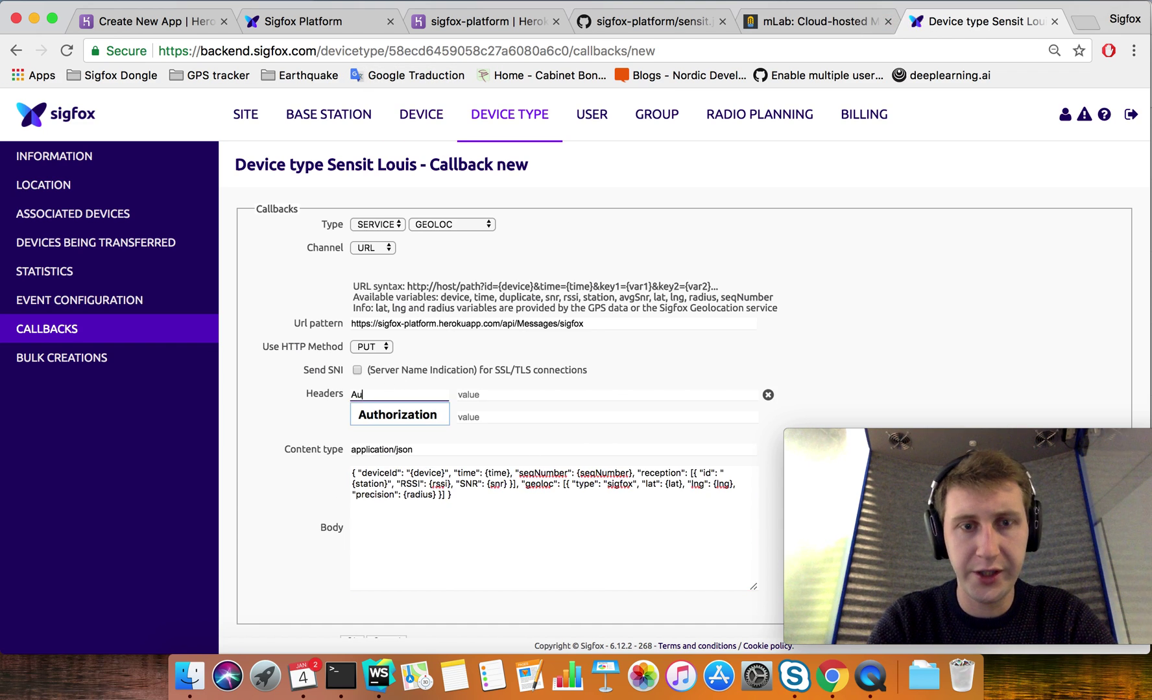
pyautogui.press('Down')
pyautogui.press('Tab')
pyautogui.write('Y')
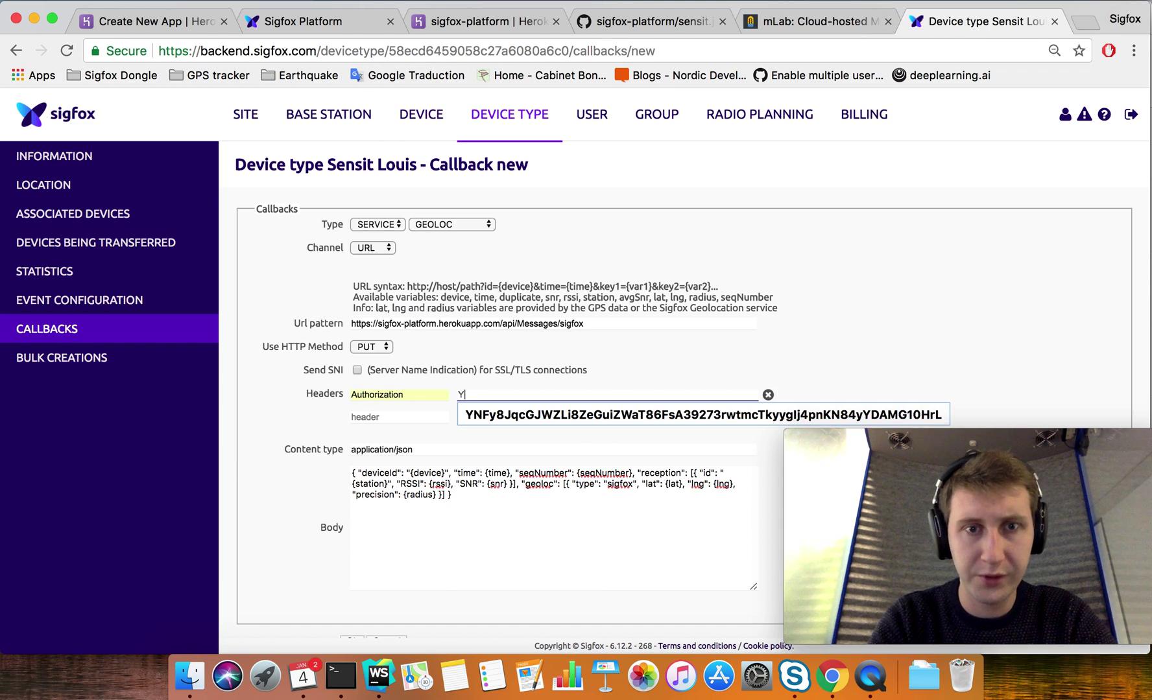
pyautogui.press('Down')
pyautogui.press('Tab')
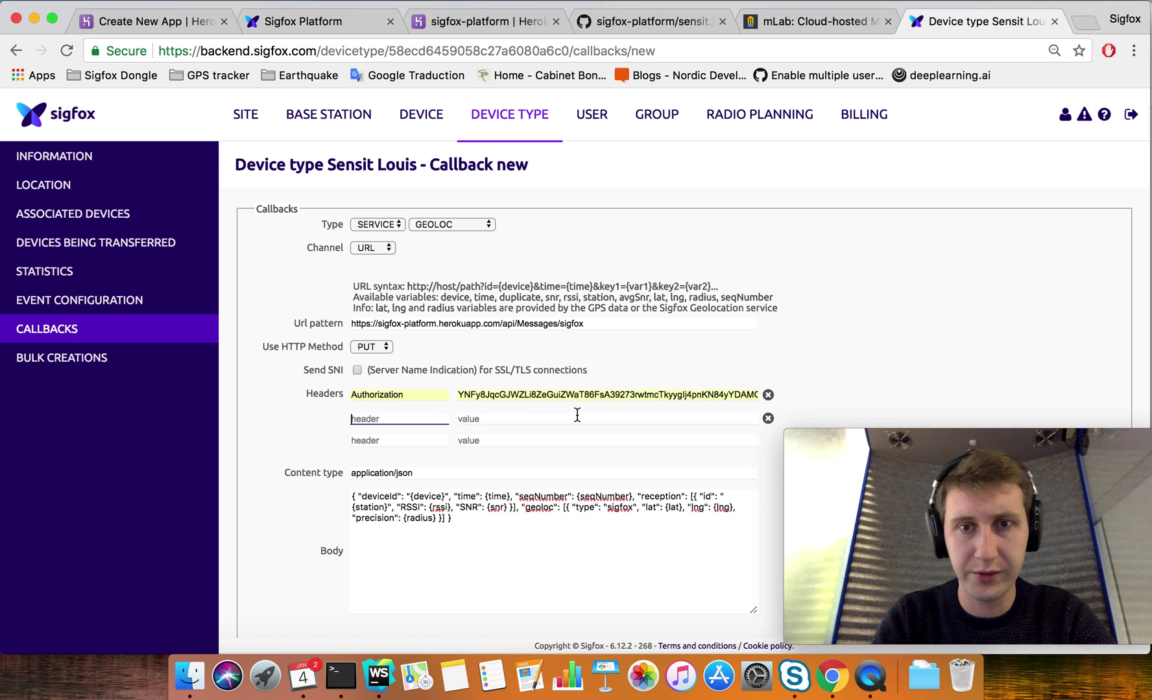
pyautogui.click(768, 419)
pyautogui.scroll(-2, 296, 506)
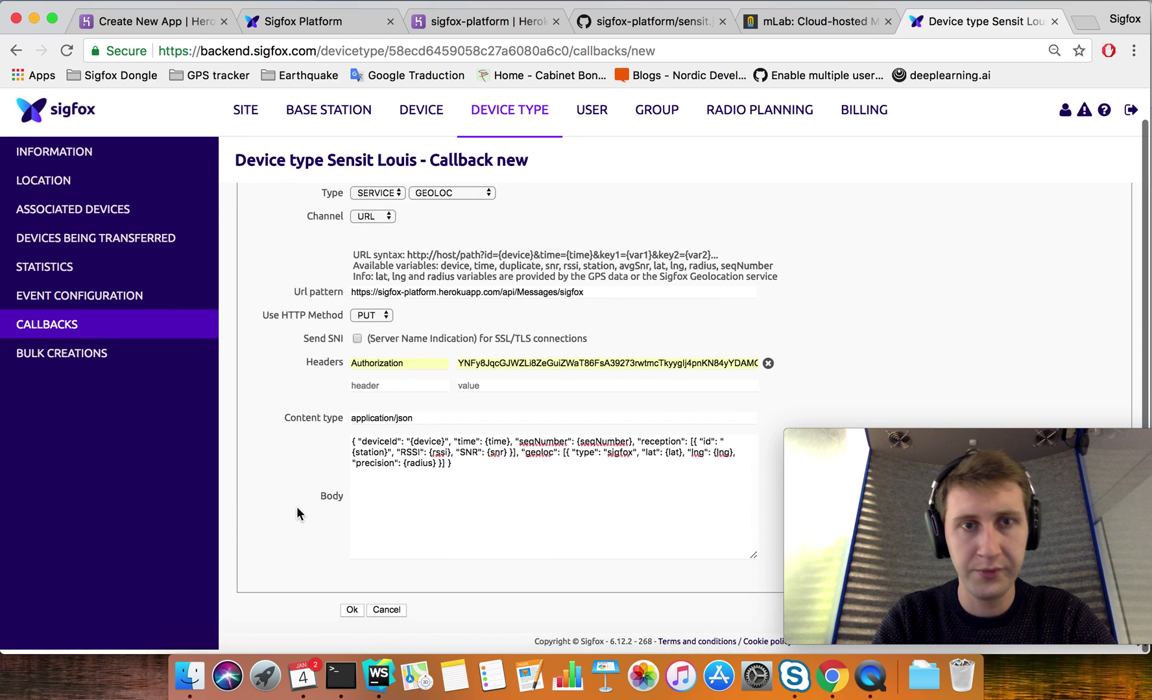
pyautogui.click(350, 614)
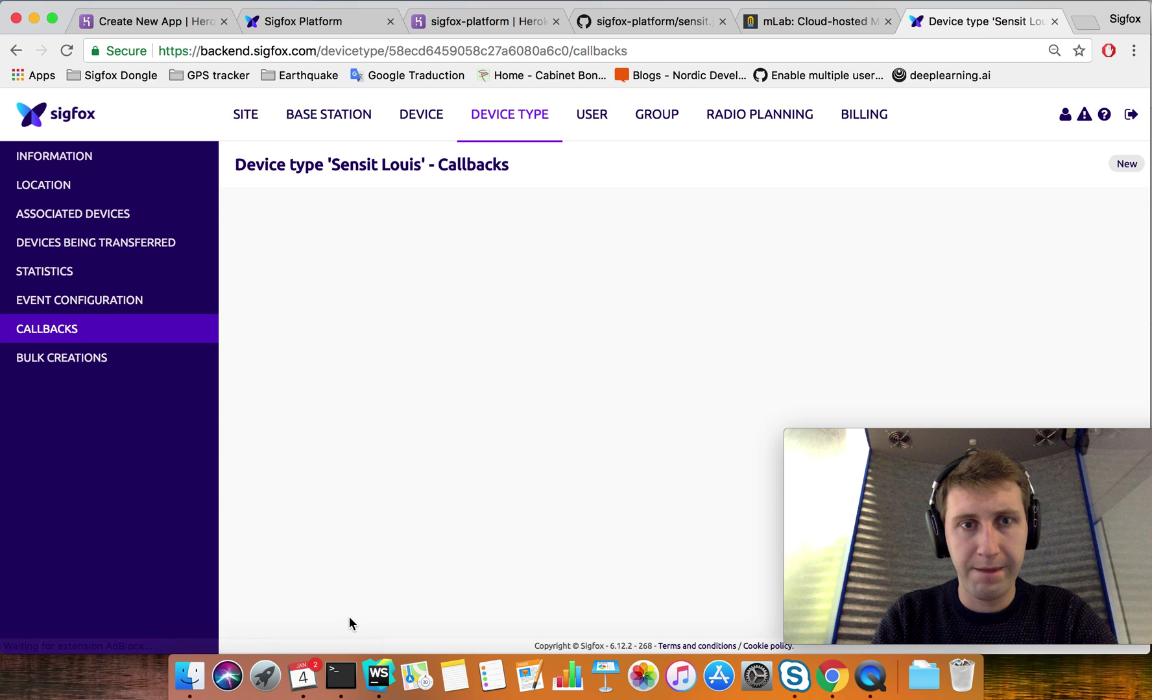
# Step: Back on the platform Overview, check device 1C8419's Sigfox Geoloc marker on the map over France
pyautogui.click(287, 22)
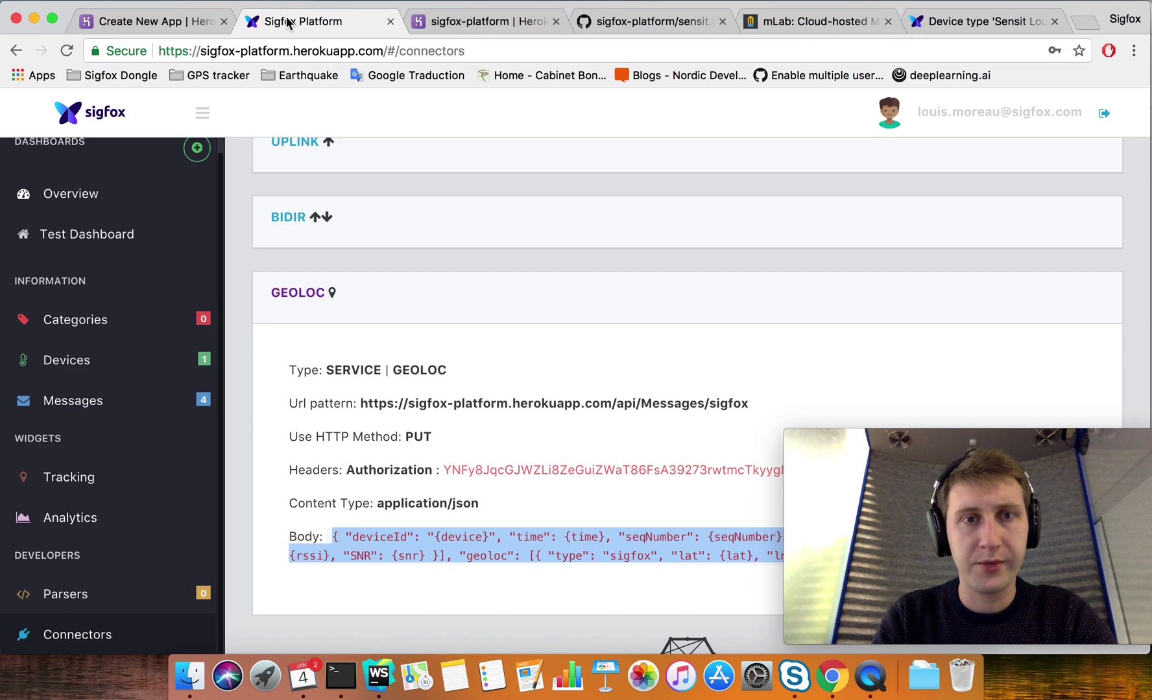
pyautogui.click(88, 193)
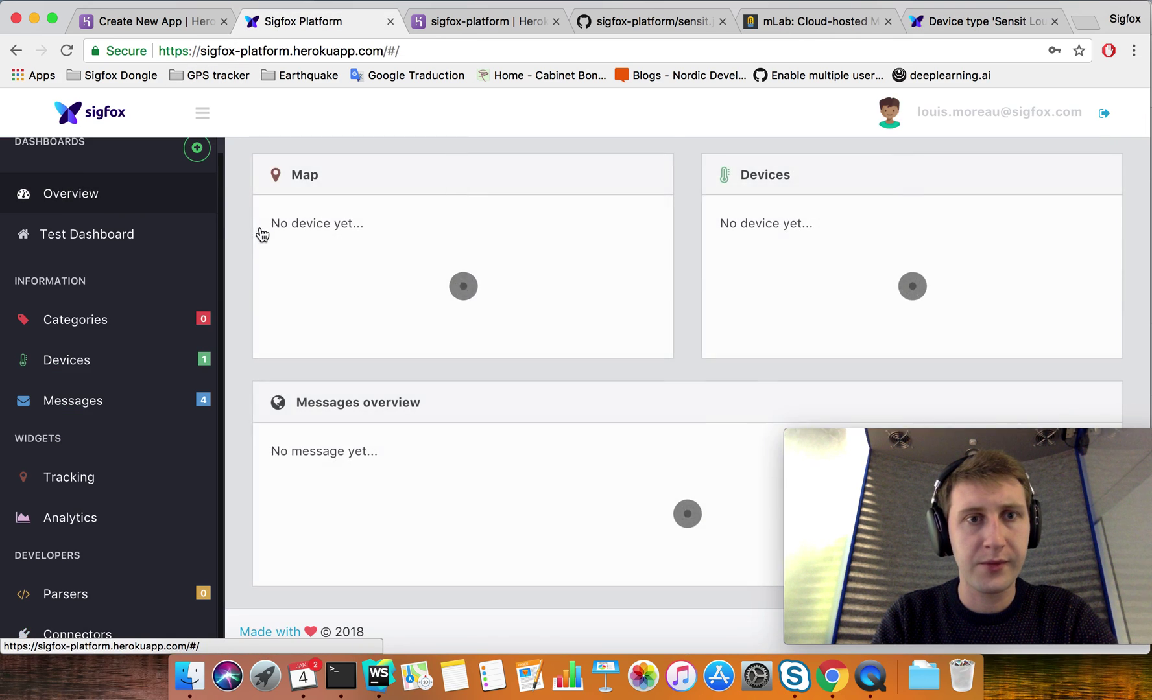
pyautogui.scroll(4, 239, 243)
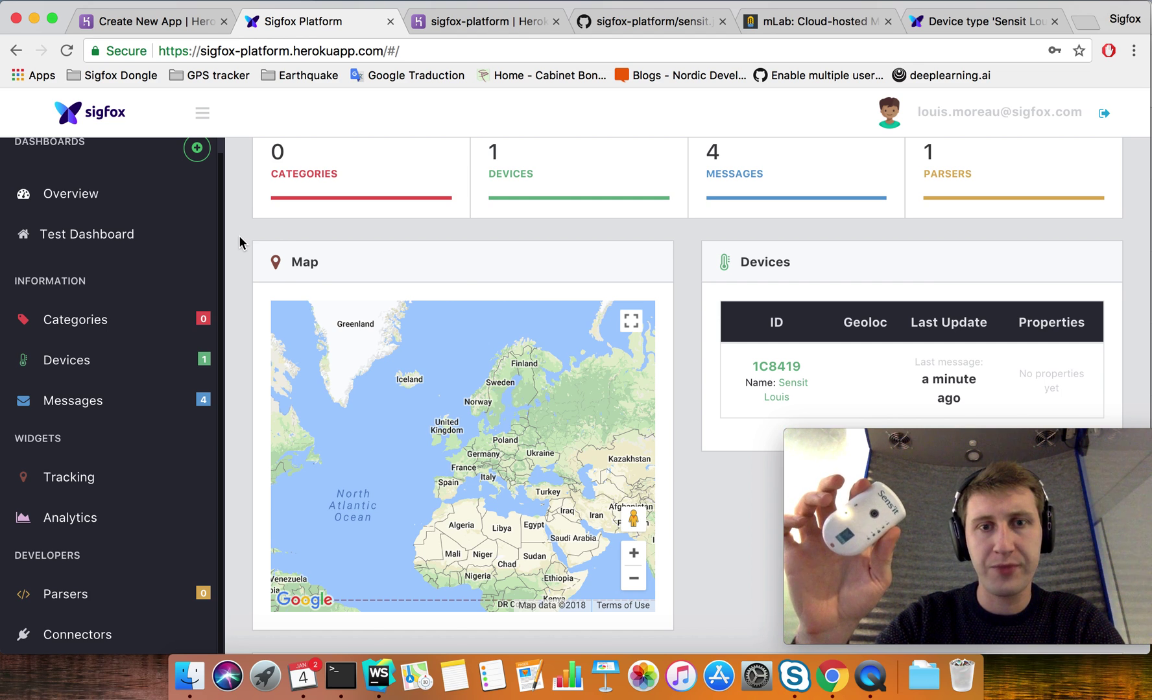
pyautogui.scroll(-3, 238, 237)
pyautogui.scroll(-5, 239, 236)
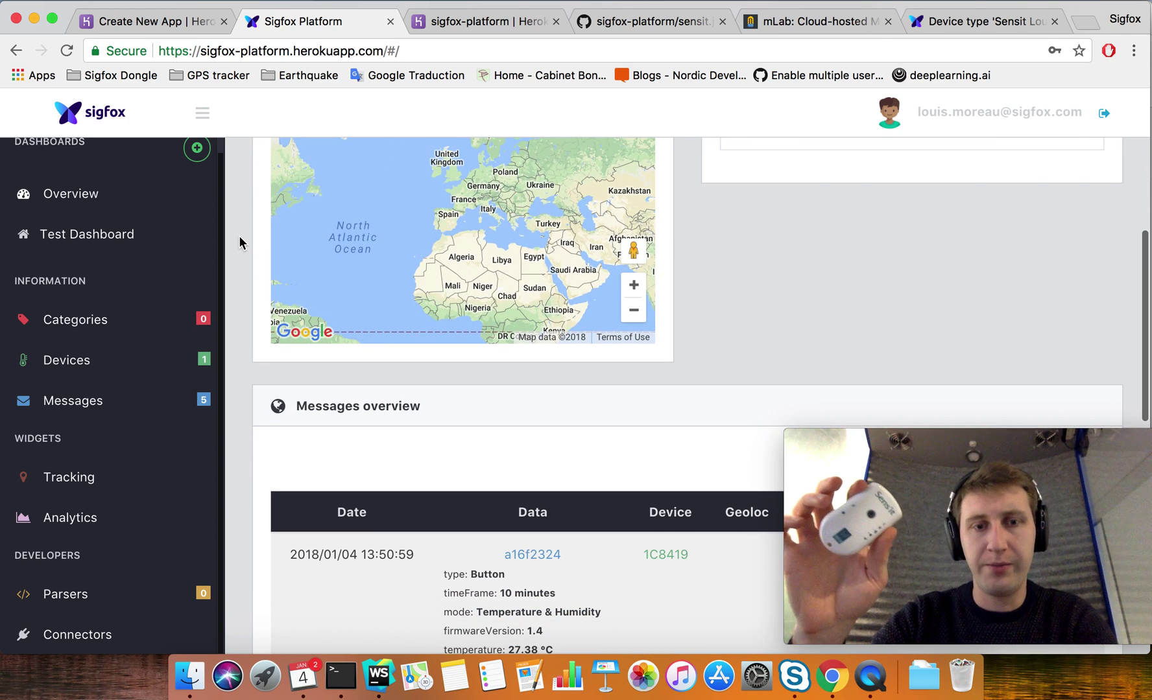
pyautogui.scroll(2, 239, 243)
pyautogui.scroll(3, 239, 237)
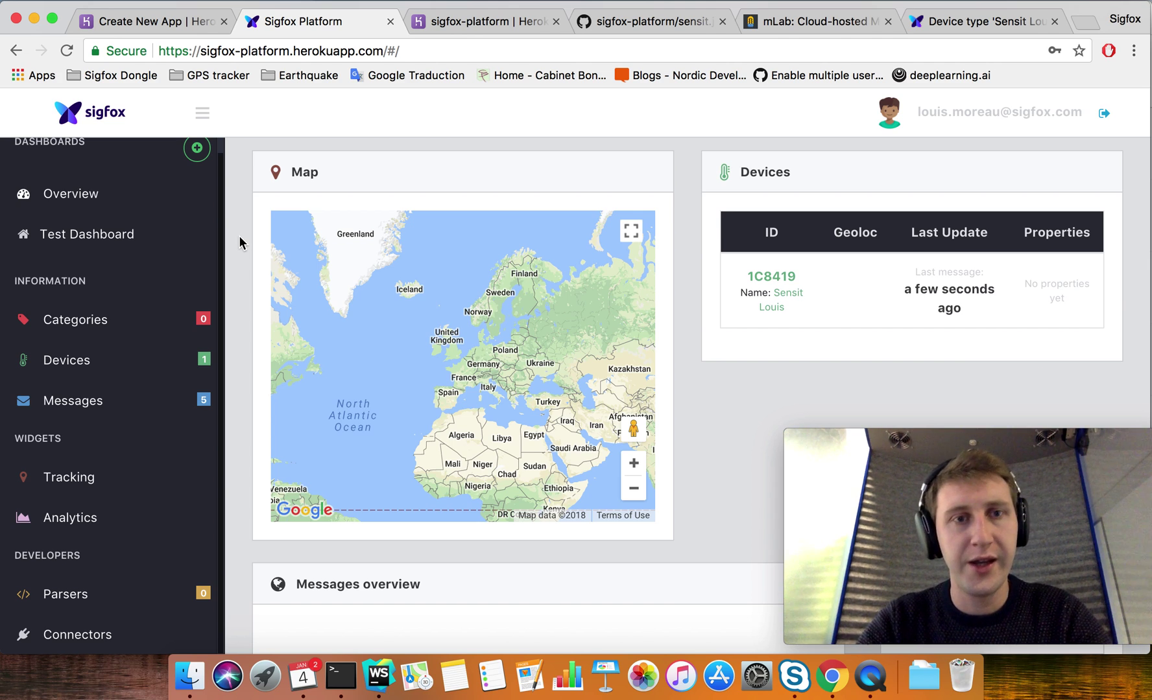
# Step: Zoom the map into Paris near Moulin Rouge and view device 1C8419's Sigfox Geoloc details
pyautogui.doubleClick(464, 376)
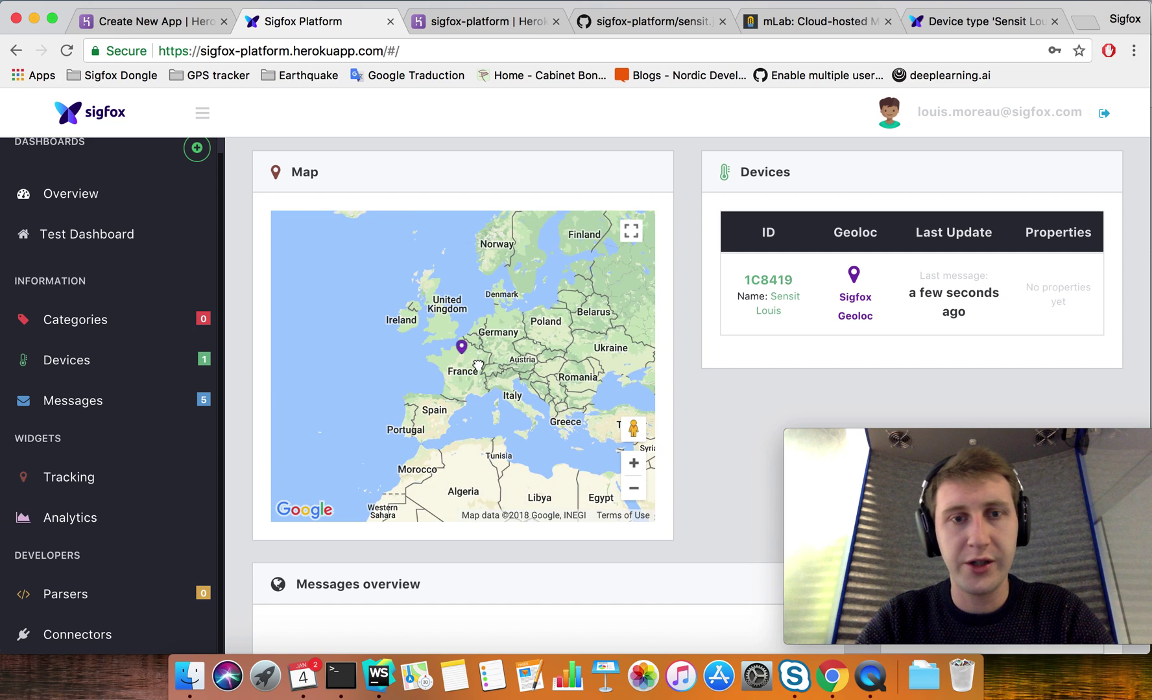
pyautogui.doubleClick(478, 366)
pyautogui.doubleClick(454, 353)
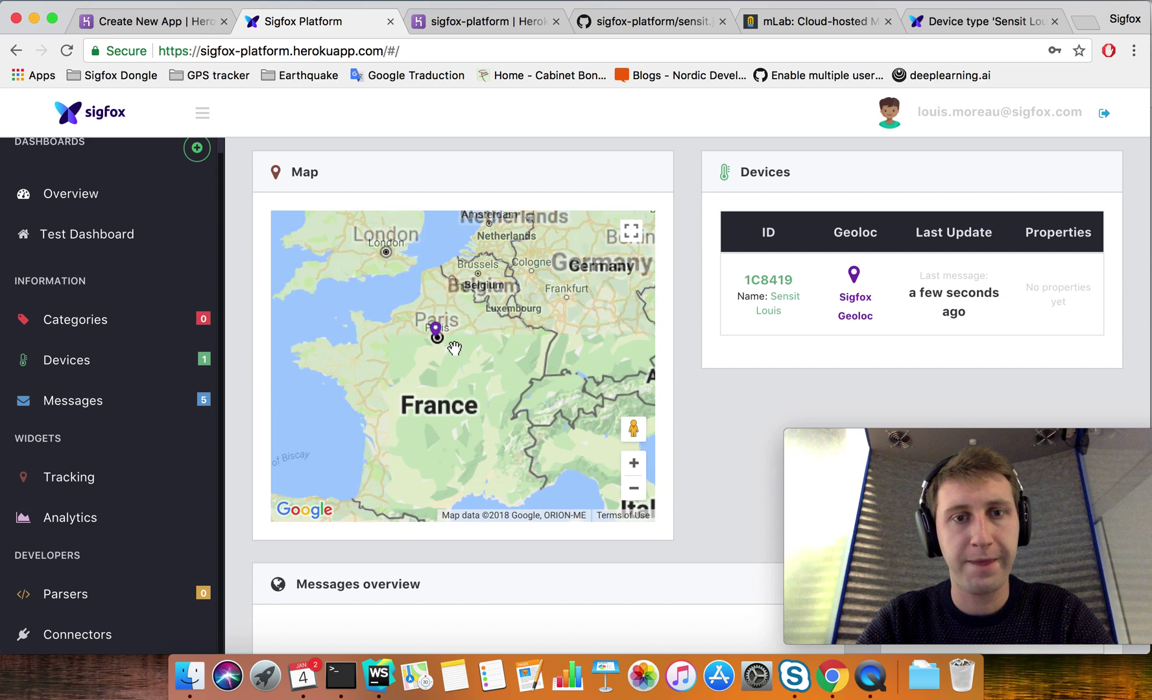
pyautogui.click(847, 302)
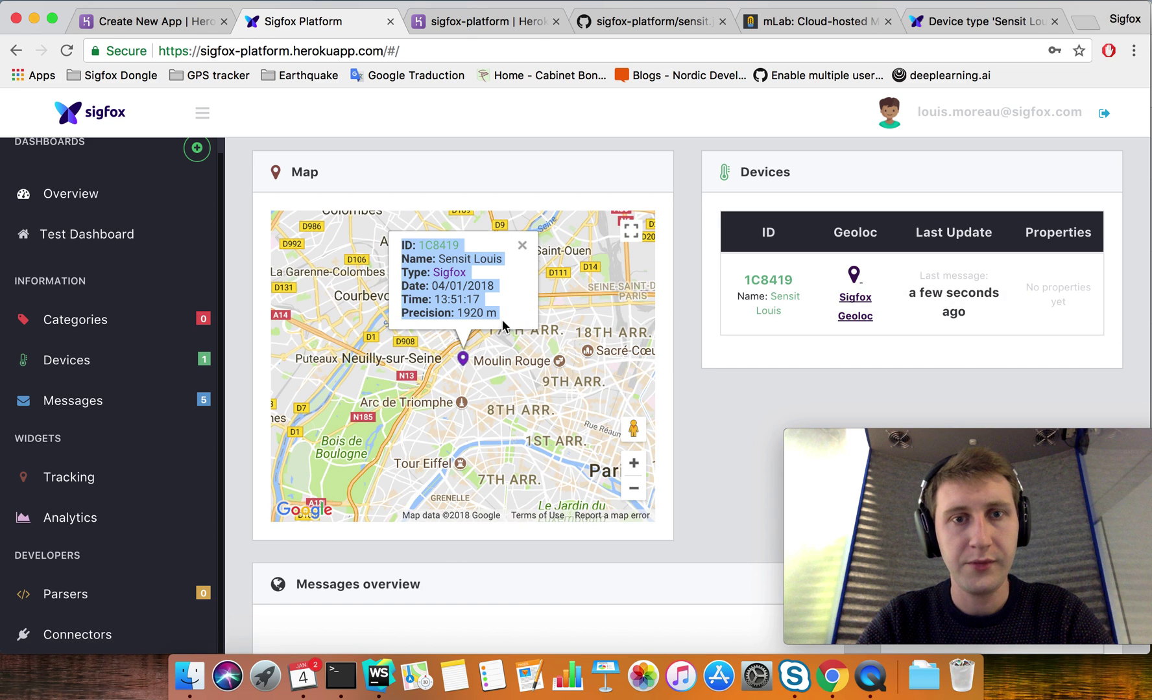
pyautogui.click(489, 299)
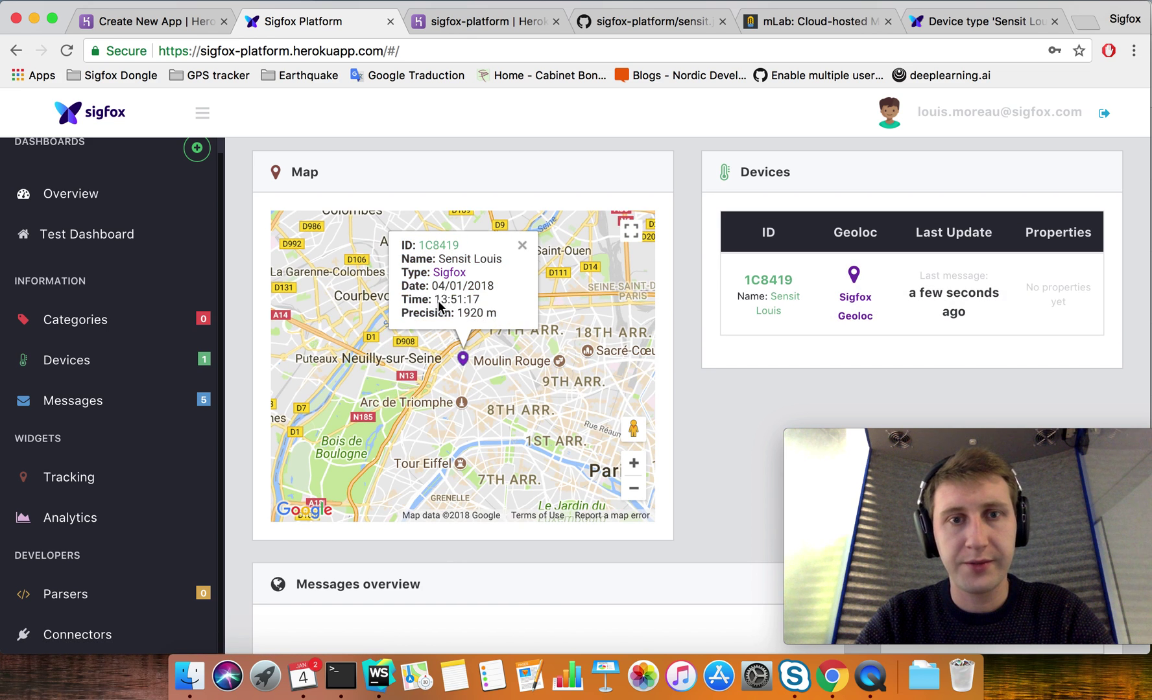
pyautogui.click(523, 246)
pyautogui.scroll(-3, 675, 348)
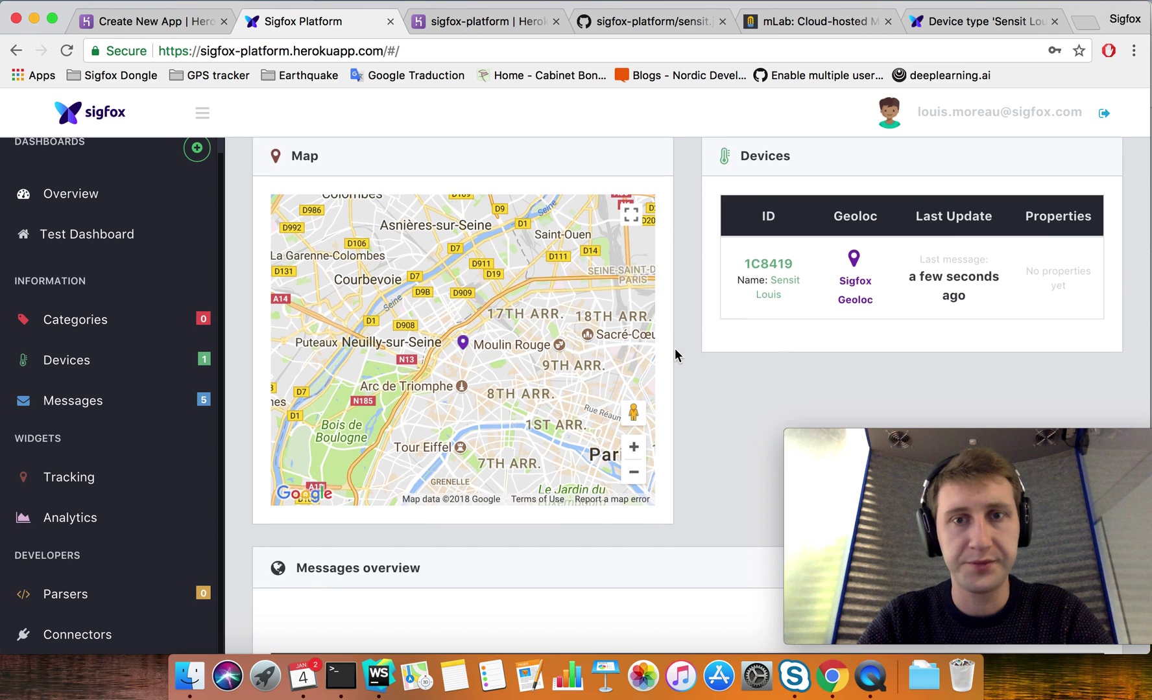
pyautogui.scroll(4, 675, 348)
pyautogui.scroll(3, 675, 349)
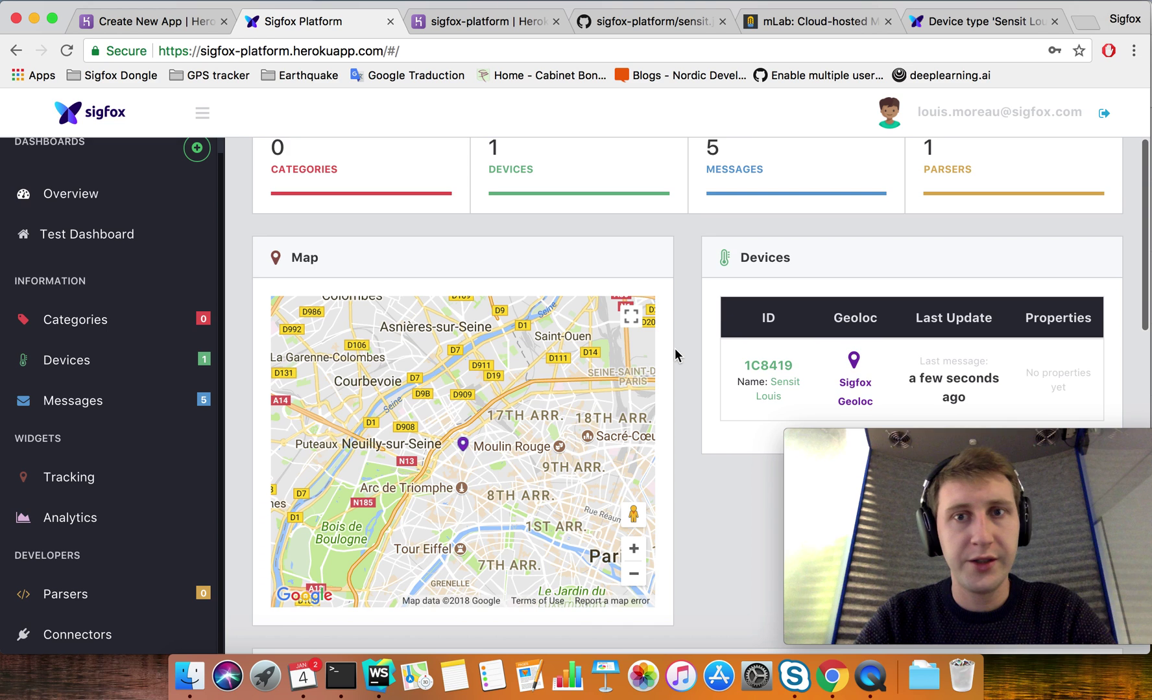
pyautogui.scroll(1, 57, 308)
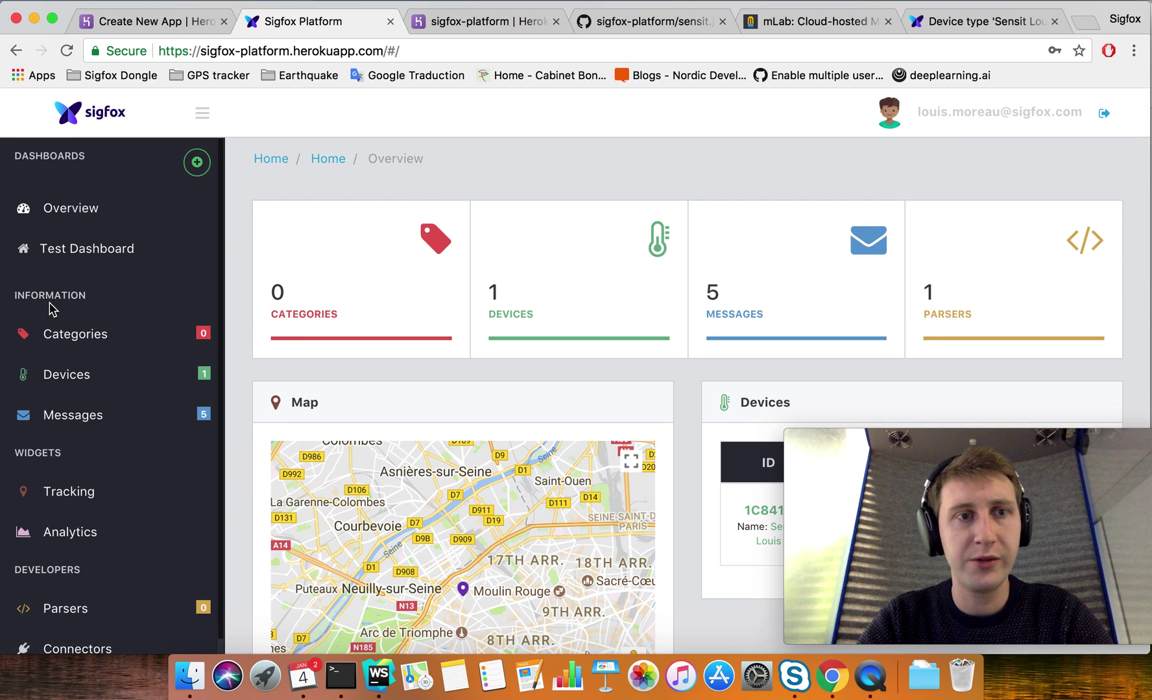
pyautogui.click(61, 349)
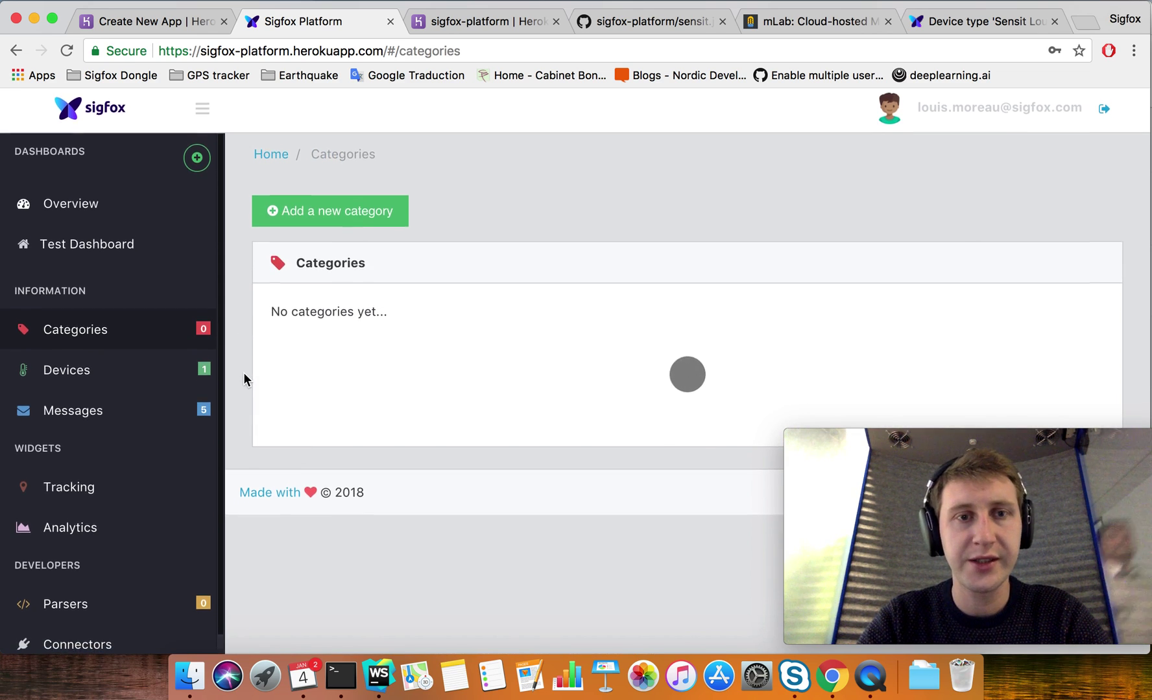
pyautogui.click(337, 226)
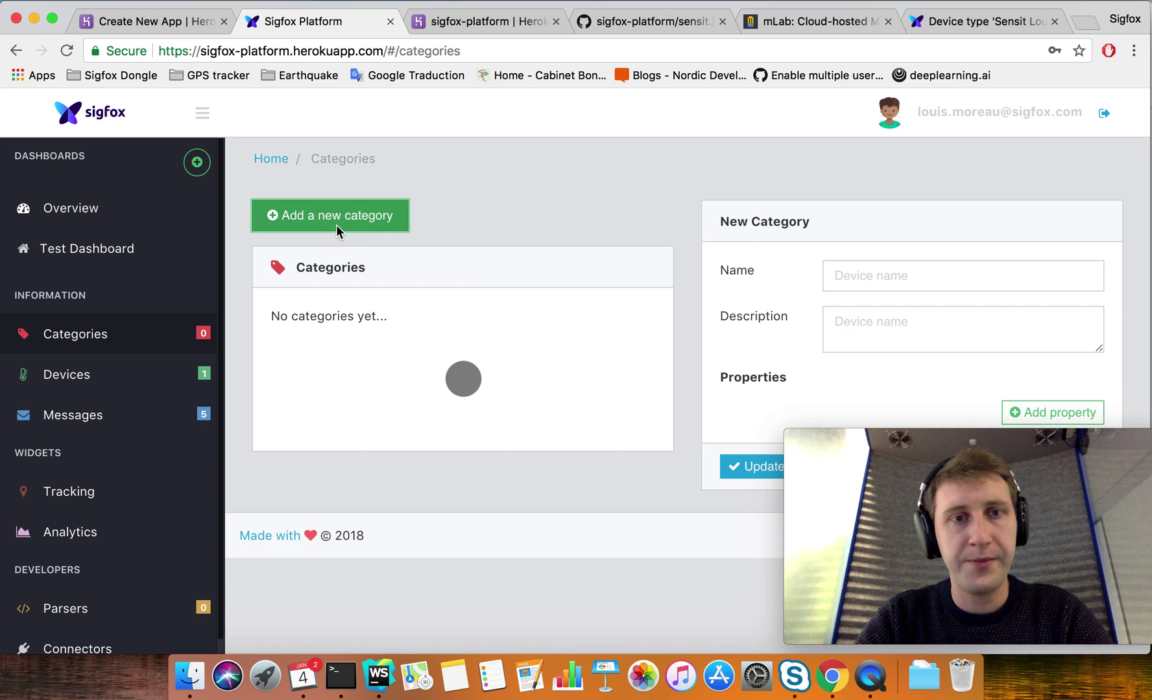
pyautogui.click(875, 281)
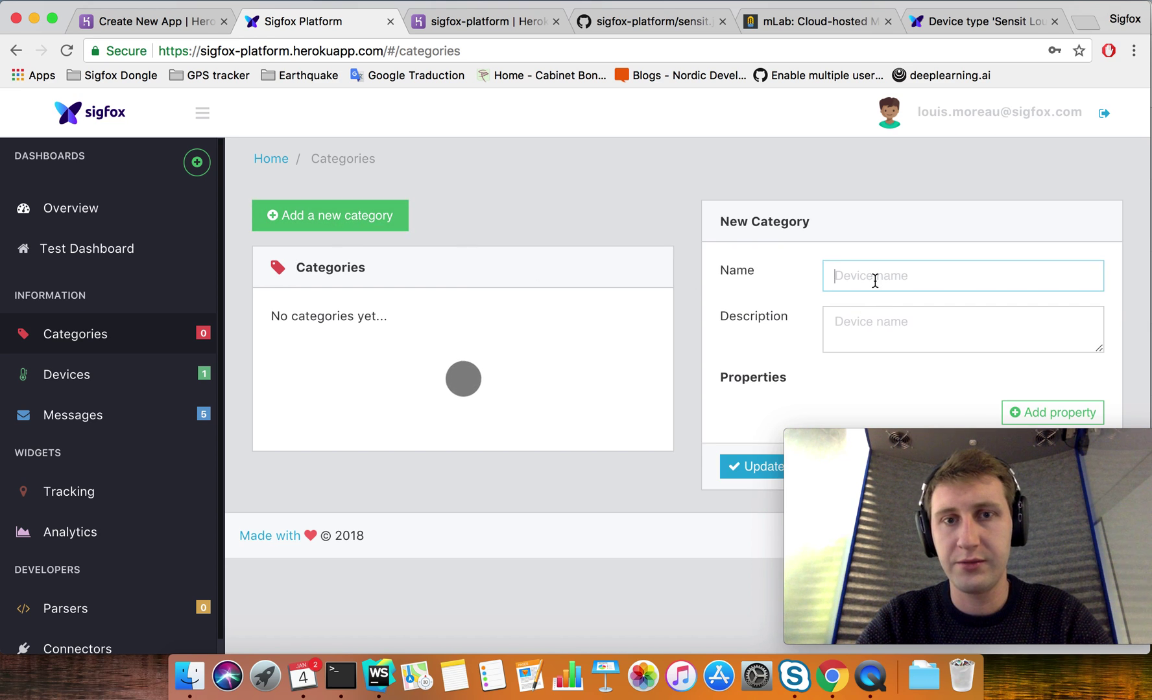
pyautogui.click(59, 222)
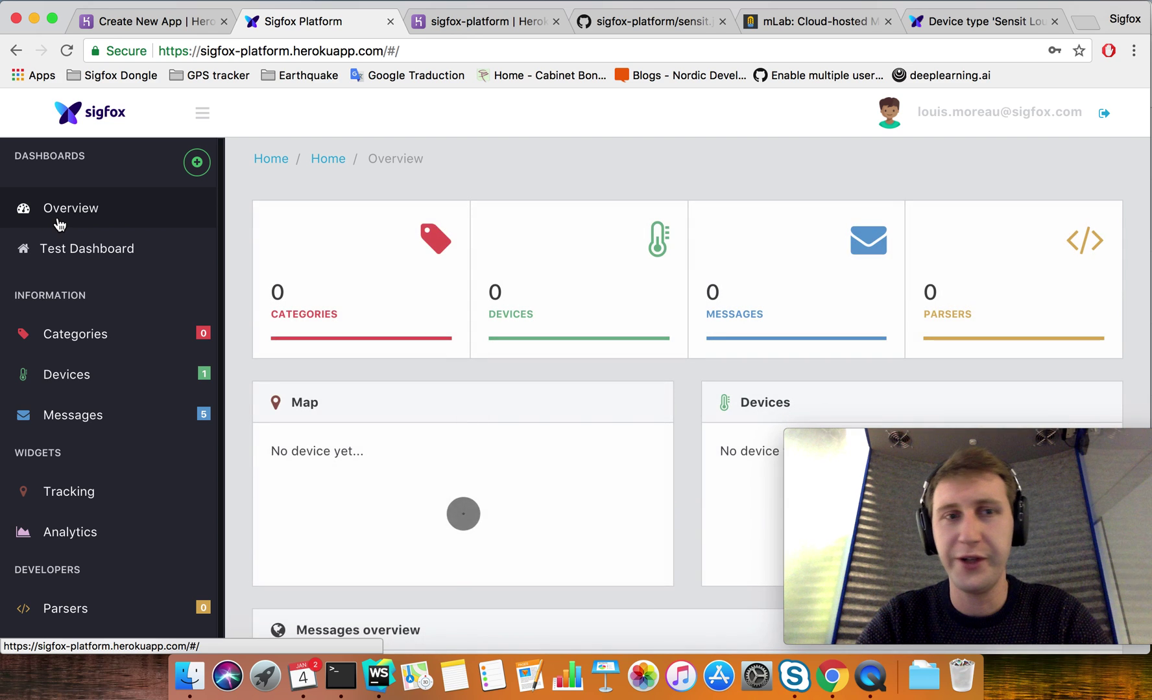